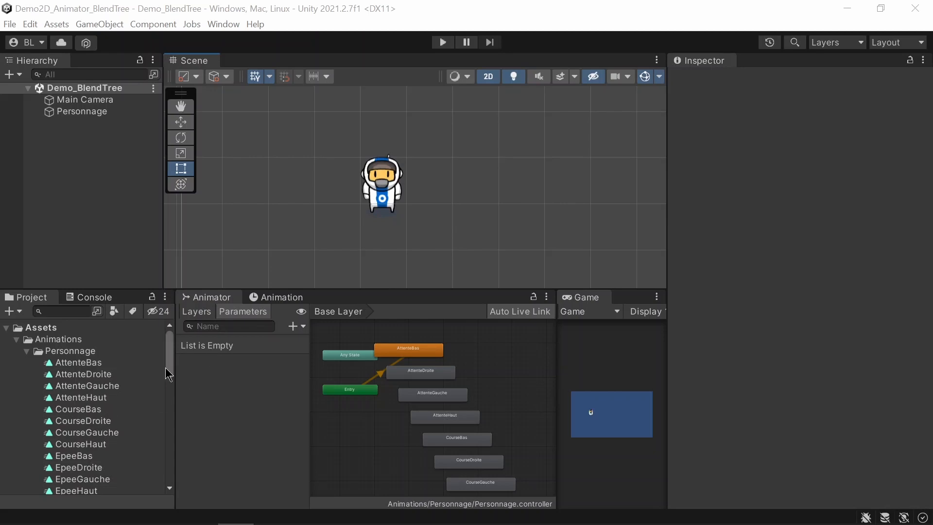
Step: Browse the Project assets and inspect the import settings and preview of the attente_bas_0008 sprite
{"action": "left_click_drag", "start_coordinate": [171, 375], "coordinate": [171, 444]}
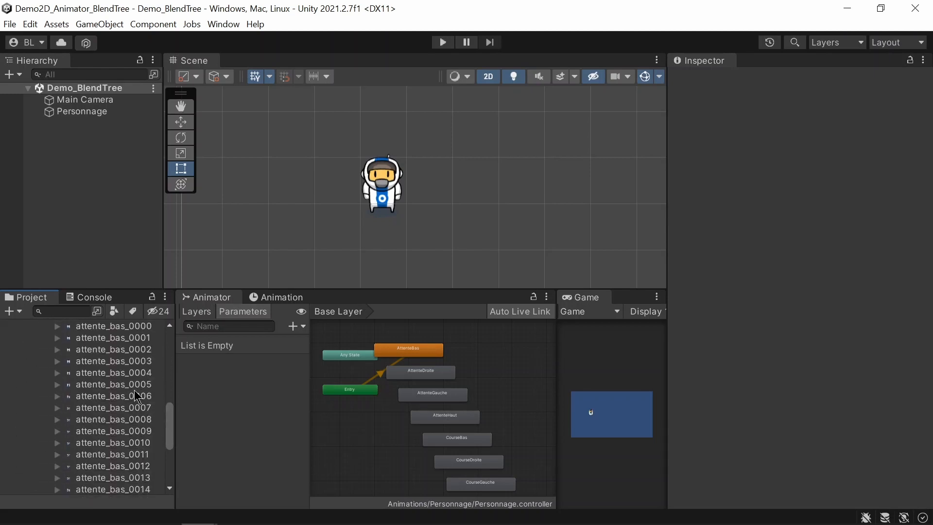
{"action": "left_click", "coordinate": [124, 374]}
{"action": "left_click", "coordinate": [125, 420]}
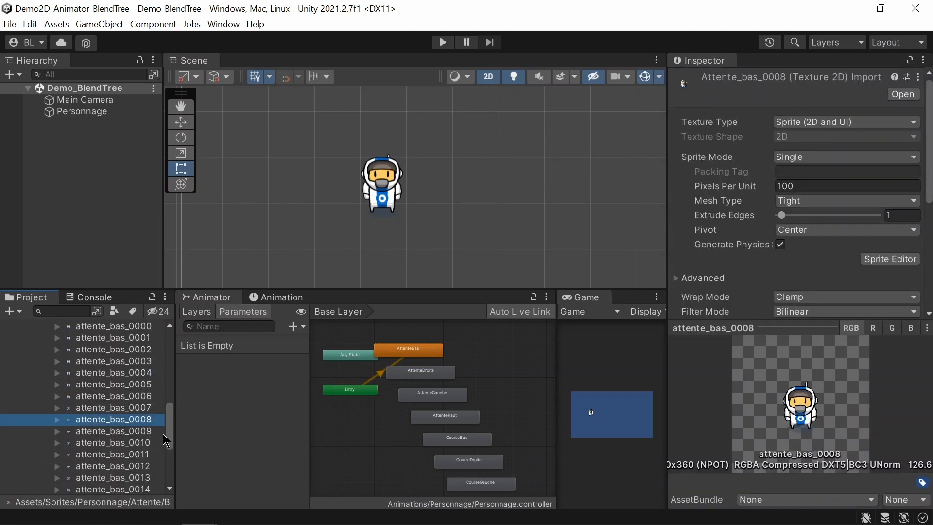
{"action": "left_click_drag", "start_coordinate": [171, 439], "coordinate": [174, 362]}
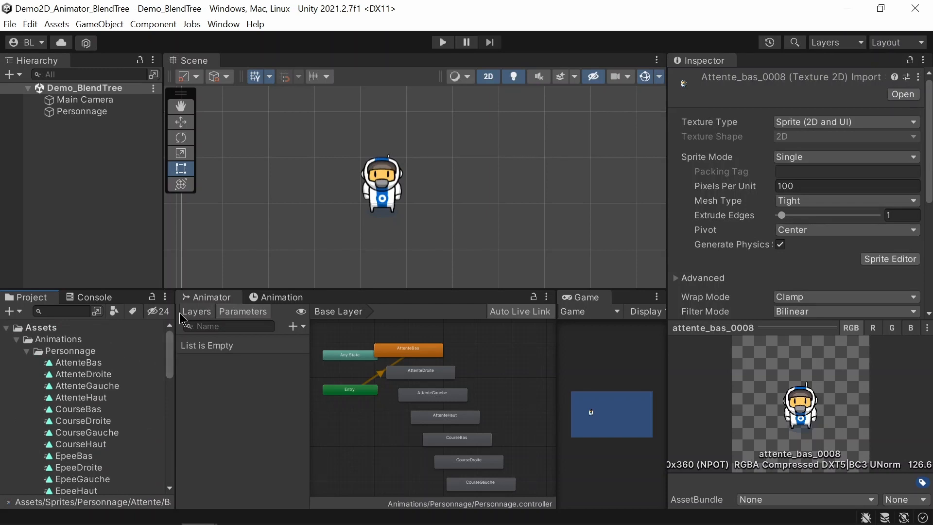
{"action": "left_click", "coordinate": [265, 229]}
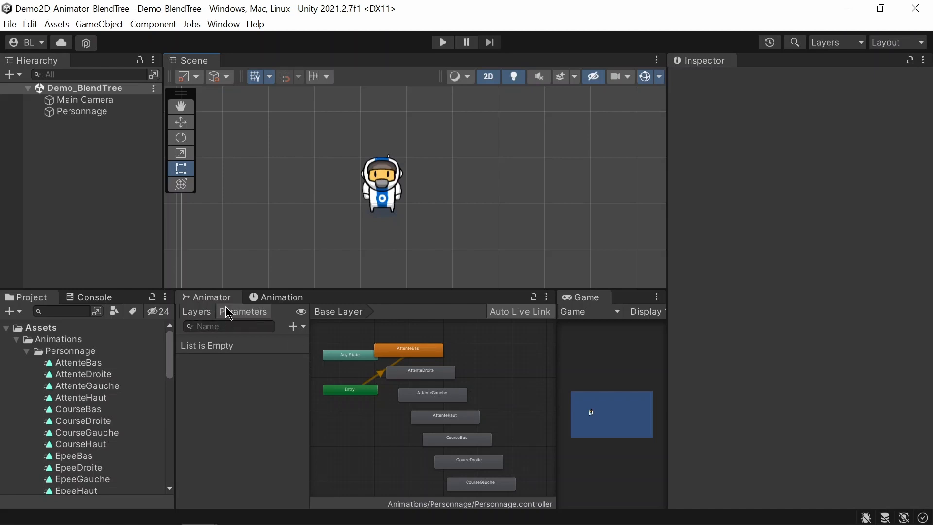
Step: Examine the character's animation states in the Animator graph, inspecting the settings of AttenteGauche and AttenteDroite
{"action": "left_click", "coordinate": [437, 374]}
{"action": "left_click", "coordinate": [442, 396]}
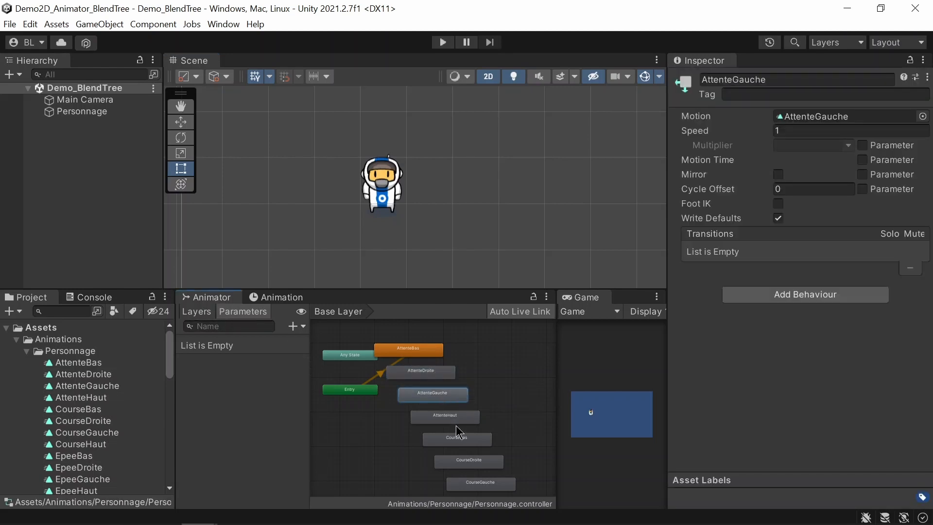
{"action": "scroll", "coordinate": [430, 434], "scroll_direction": "down", "scroll_amount": 6}
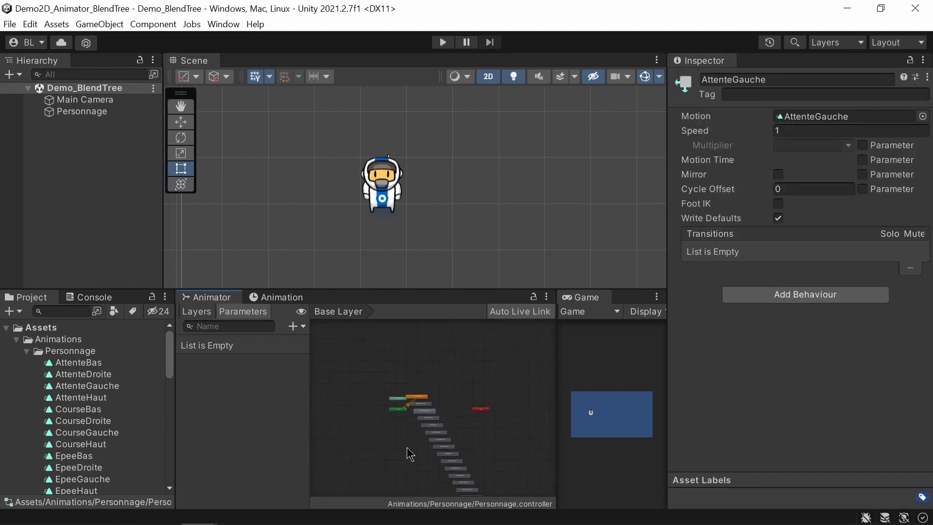
{"action": "mouse_move", "coordinate": [407, 448]}
{"action": "middle_mouse_down"}
{"action": "mouse_move", "coordinate": [393, 376]}
{"action": "mouse_move", "coordinate": [407, 434]}
{"action": "middle_mouse_up"}
{"action": "scroll", "coordinate": [420, 405], "scroll_direction": "up", "scroll_amount": 3}
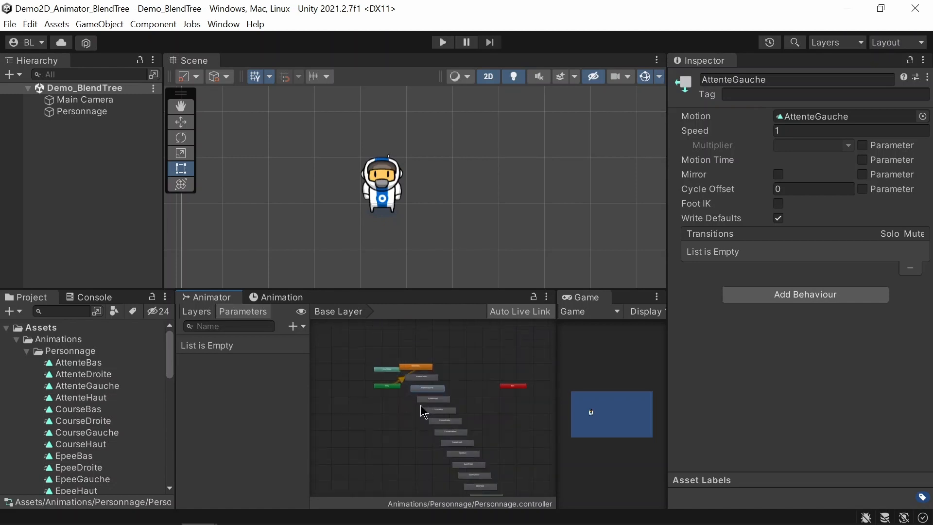
{"action": "scroll", "coordinate": [420, 410], "scroll_direction": "up", "scroll_amount": 4}
{"action": "scroll", "coordinate": [390, 426], "scroll_direction": "up", "scroll_amount": 2}
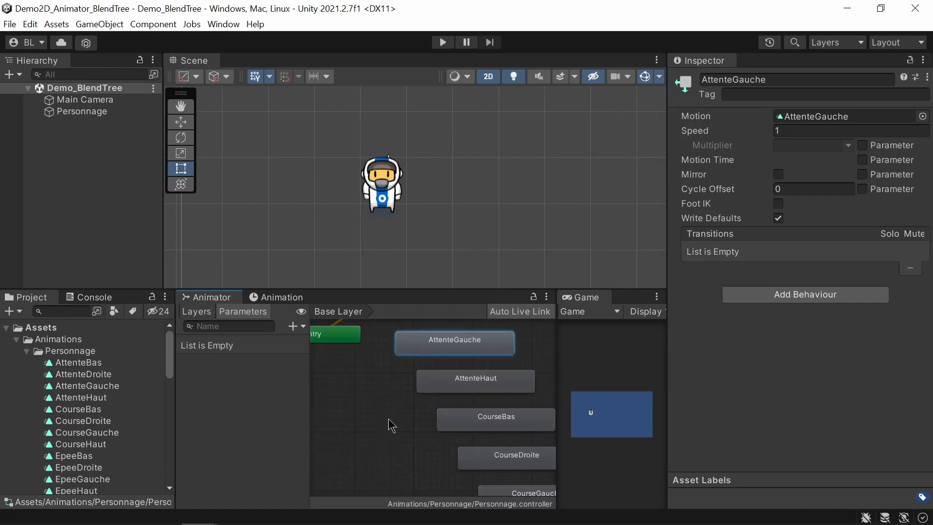
{"action": "middle_click_drag", "start_coordinate": [411, 409], "coordinate": [409, 459]}
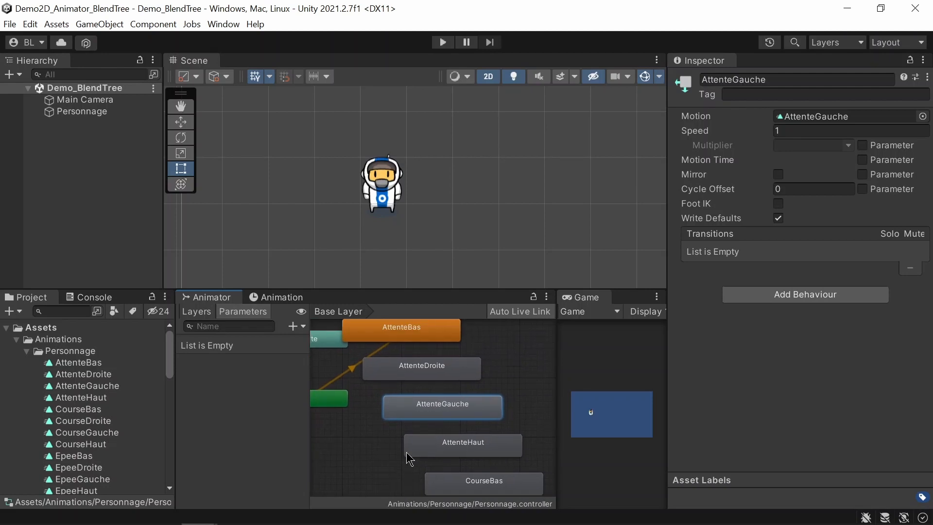
{"action": "scroll", "coordinate": [438, 379], "scroll_direction": "down", "scroll_amount": 3}
{"action": "left_click", "coordinate": [436, 380]}
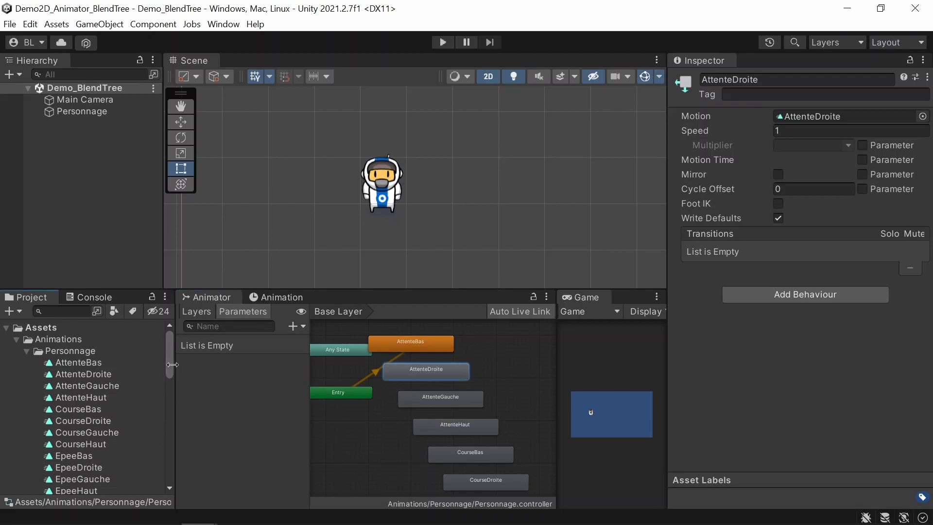
Step: Narrow the Project panel to give the Animator graph more room beside the Attente states
{"action": "mouse_move", "coordinate": [171, 366]}
{"action": "left_mouse_down"}
{"action": "mouse_move", "coordinate": [171, 447]}
{"action": "mouse_move", "coordinate": [176, 351]}
{"action": "left_mouse_up"}
{"action": "middle_click_drag", "start_coordinate": [443, 386], "coordinate": [438, 416]}
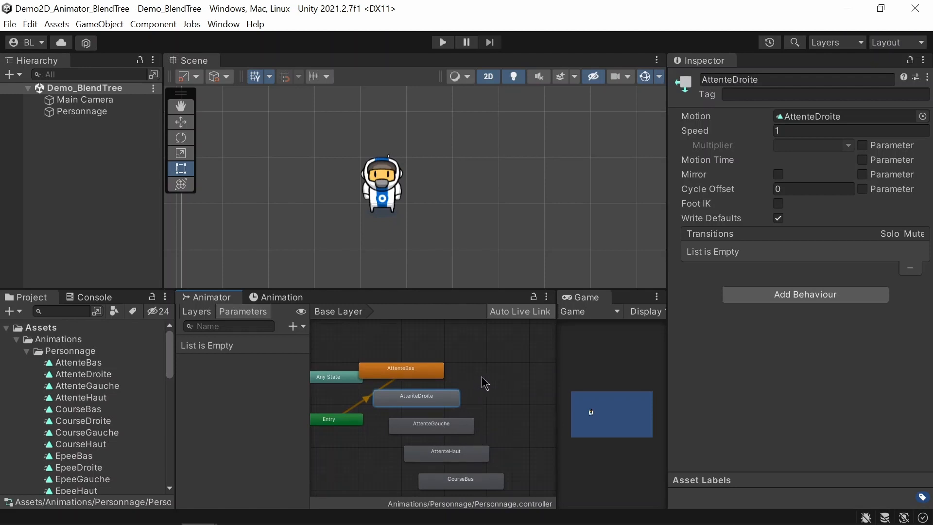
{"action": "middle_click_drag", "start_coordinate": [500, 375], "coordinate": [473, 356]}
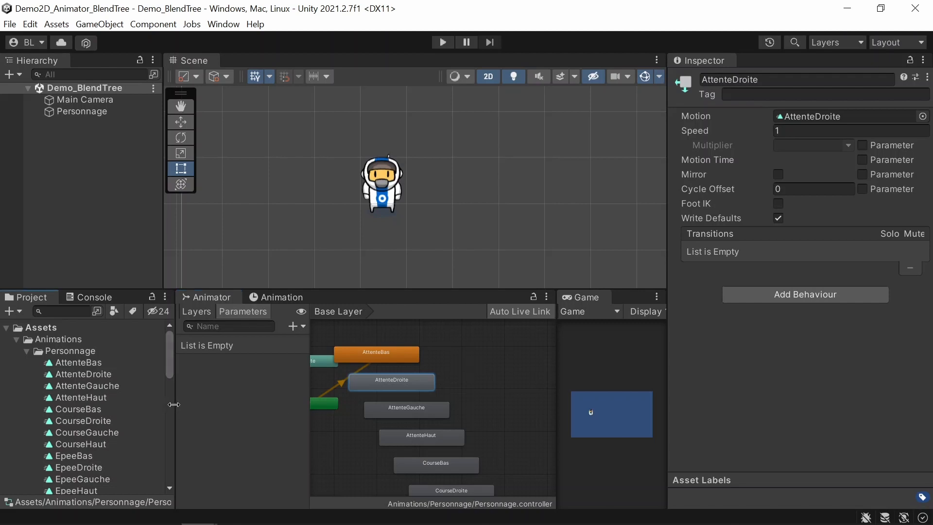
{"action": "left_click_drag", "start_coordinate": [174, 407], "coordinate": [126, 398]}
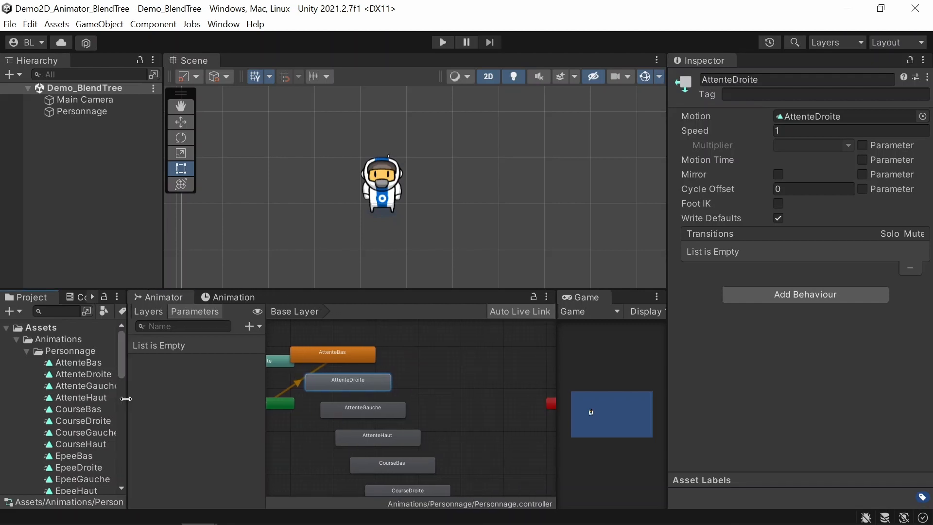
Step: Create an empty state beside AttenteBas in the Animator graph and name it AttenteDroite2
{"action": "right_click", "coordinate": [416, 344]}
{"action": "mouse_move", "coordinate": [457, 355]}
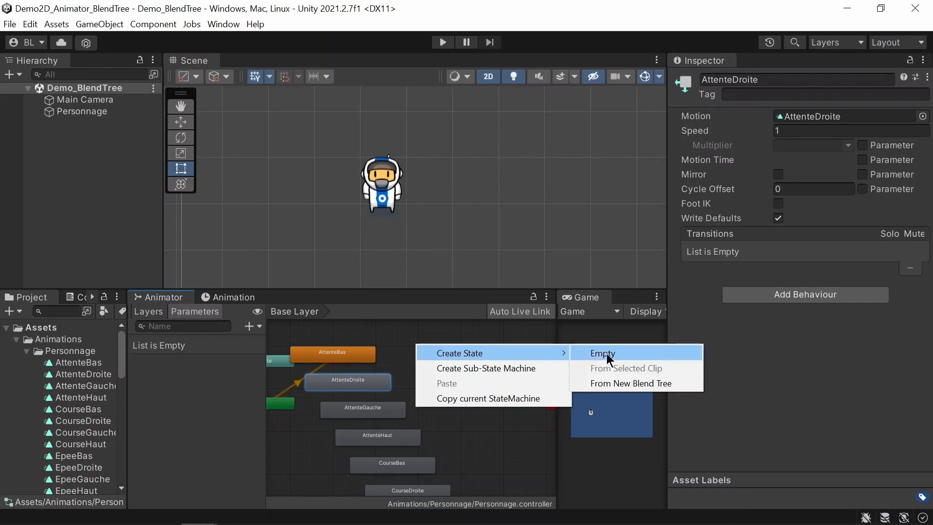
{"action": "left_click", "coordinate": [606, 353]}
{"action": "left_click", "coordinate": [462, 357]}
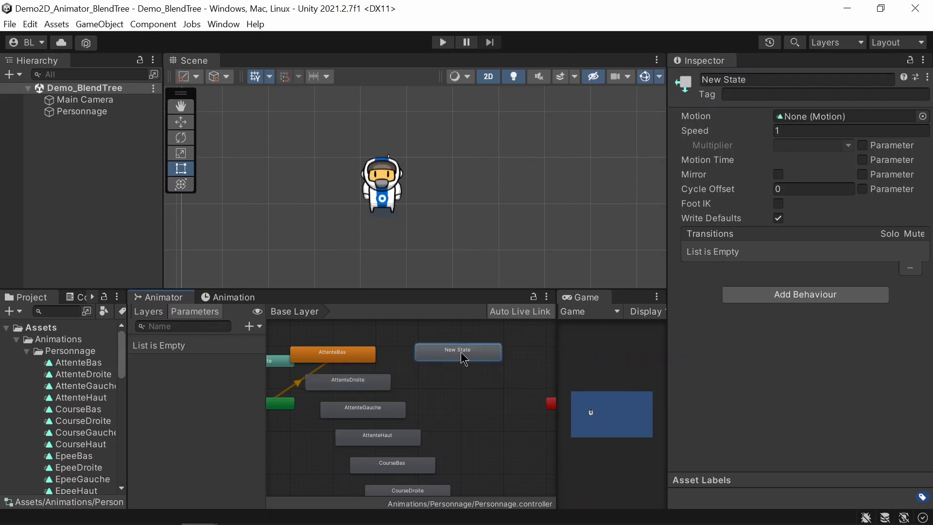
{"action": "left_click_drag", "start_coordinate": [754, 80], "coordinate": [698, 85]}
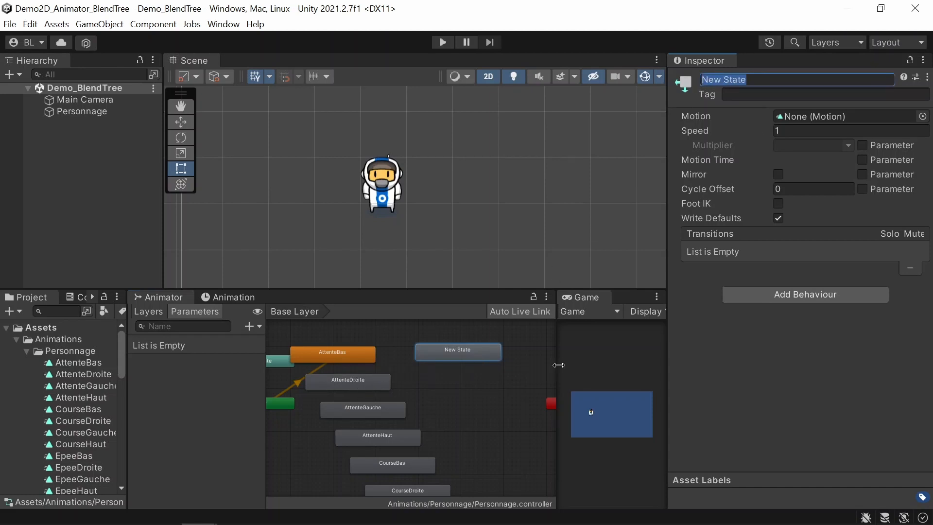
{"action": "type", "text": "AttenteDroite2"}
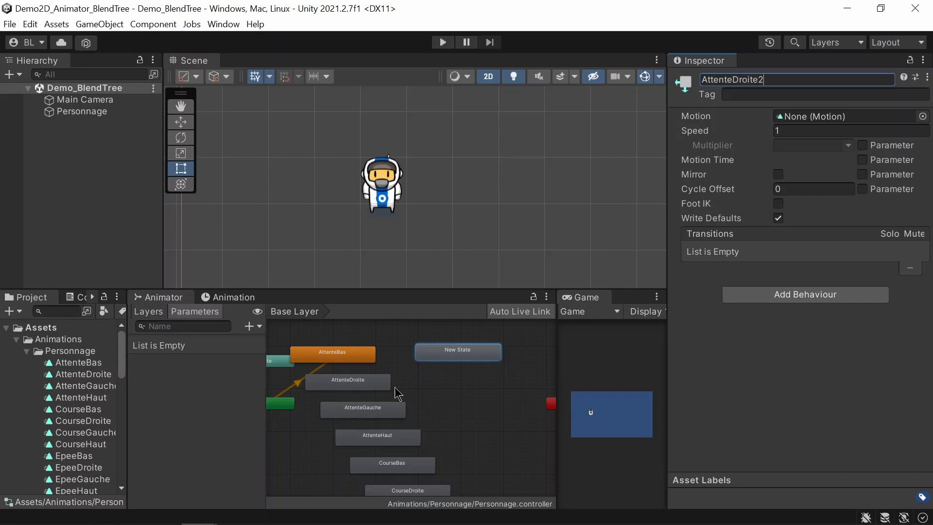
{"action": "key", "text": "Return"}
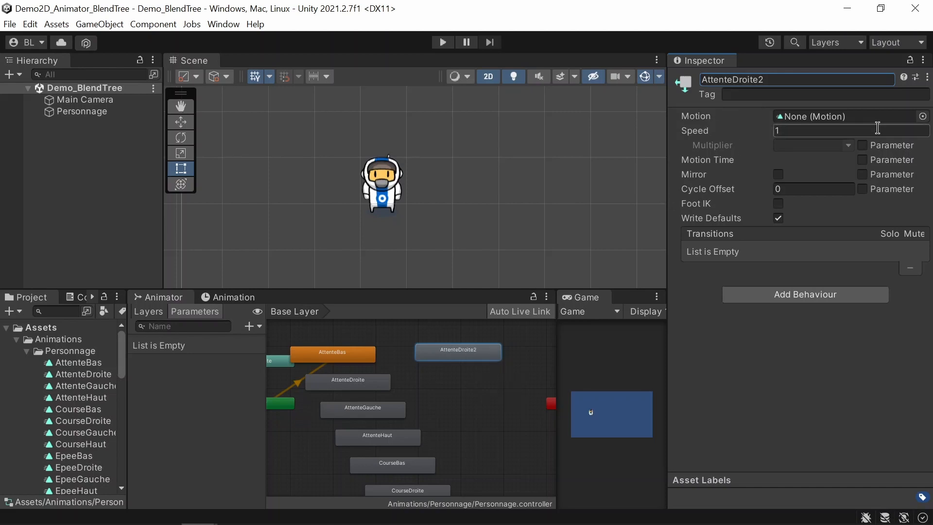
Step: Assign the AttenteDroite animation clip as the motion of the AttenteDroite2 state
{"action": "left_click", "coordinate": [922, 116]}
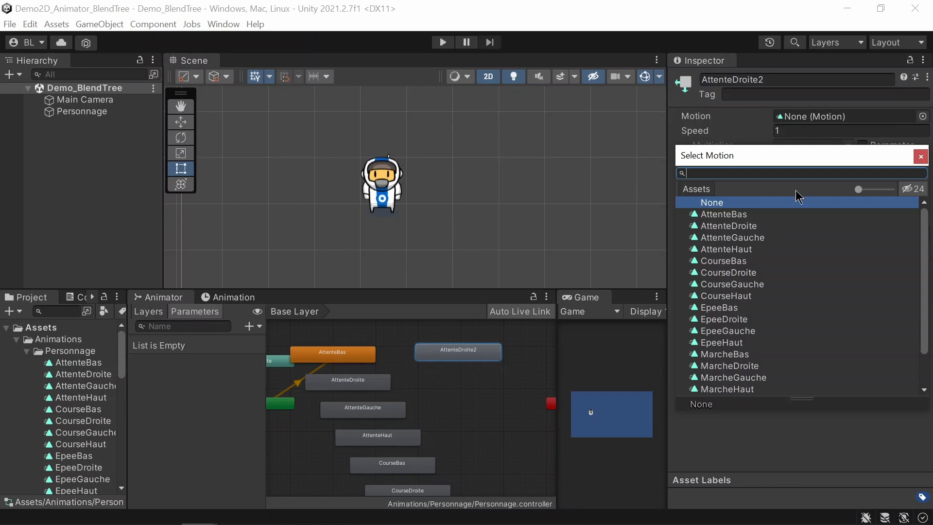
{"action": "left_click", "coordinate": [743, 227]}
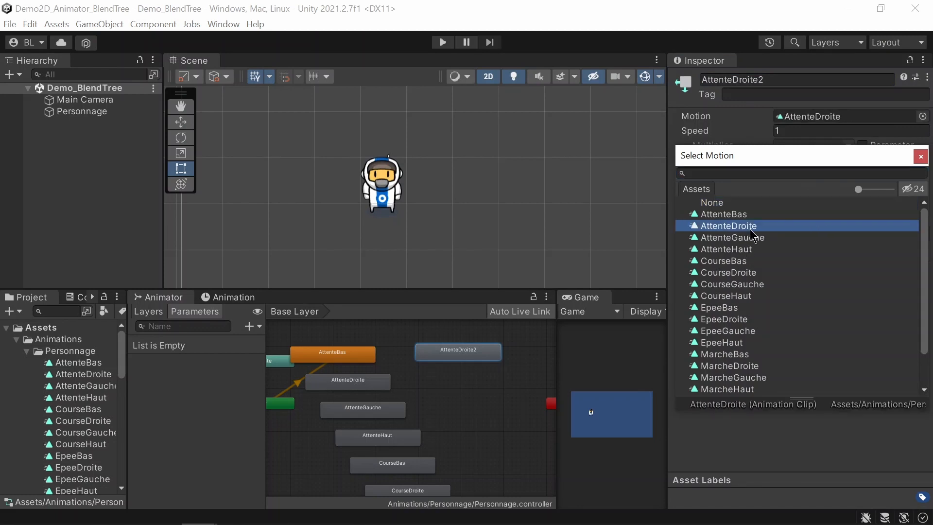
{"action": "left_click", "coordinate": [920, 156]}
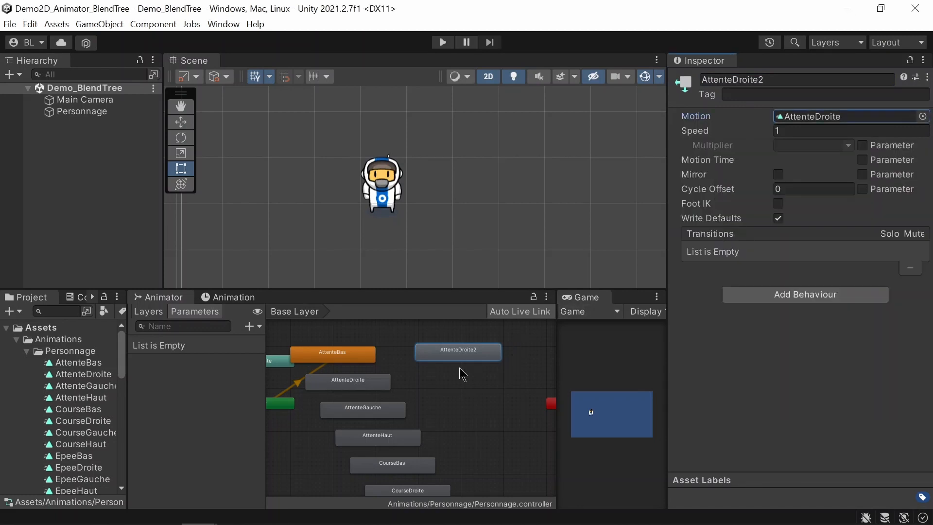
Step: Compare the settings of the AttenteDroite state with those of the AttenteDroite2 state
{"action": "left_click", "coordinate": [378, 383]}
{"action": "left_click_drag", "start_coordinate": [380, 380], "coordinate": [380, 386]}
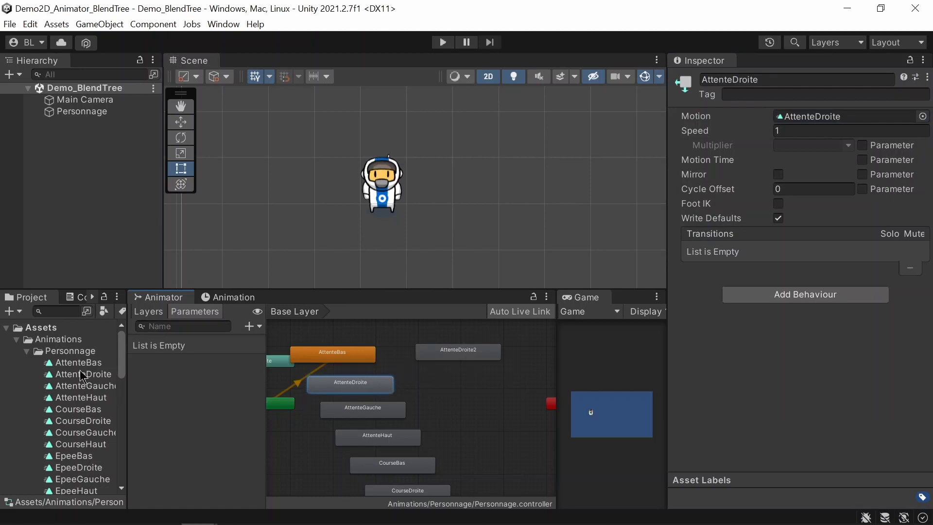
{"action": "left_click", "coordinate": [463, 356]}
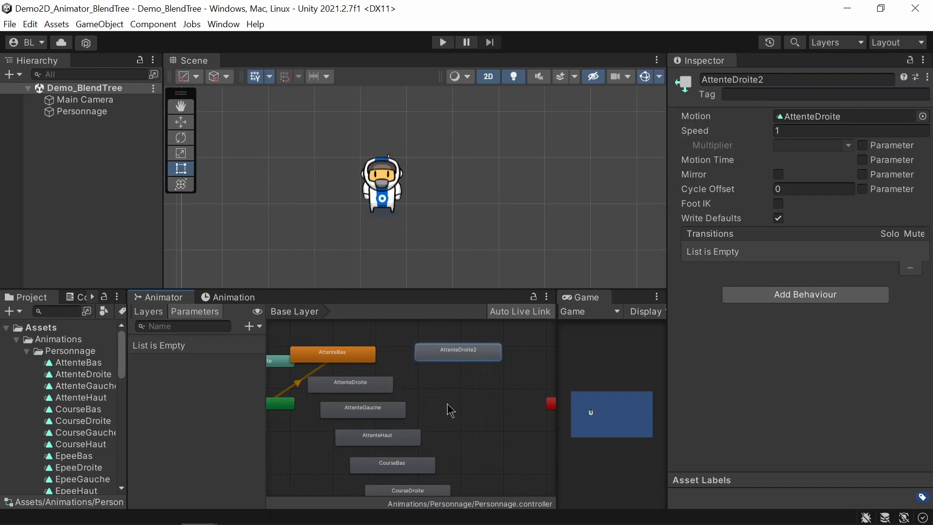
Step: Delete the AttenteDroite2 state from the Animator graph
{"action": "left_click", "coordinate": [426, 390]}
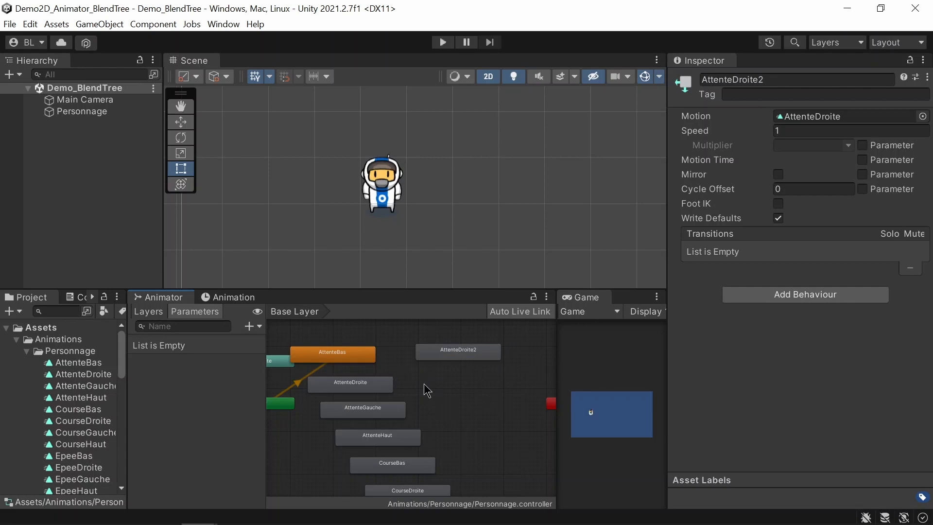
{"action": "left_click", "coordinate": [465, 354]}
{"action": "key", "text": "Delete"}
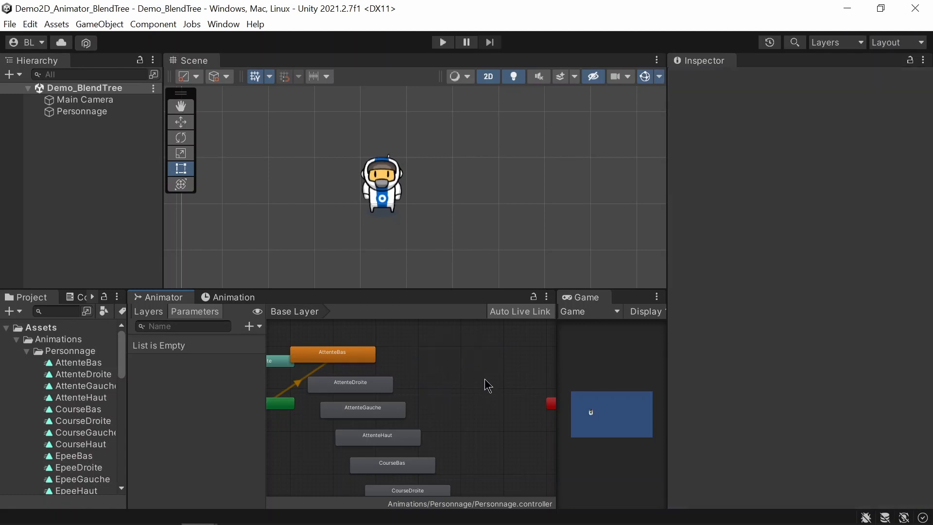
Step: Inspect the AttenteDroite, AttenteGauche and AttenteHaut states one after another in the Animator graph
{"action": "scroll", "coordinate": [434, 375], "scroll_direction": "down", "scroll_amount": 1}
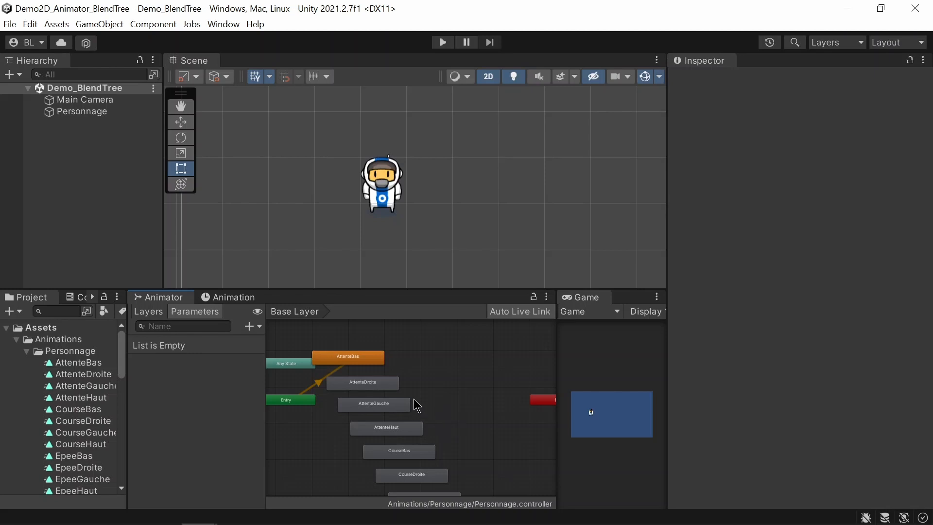
{"action": "scroll", "coordinate": [437, 392], "scroll_direction": "down", "scroll_amount": 1}
{"action": "left_click", "coordinate": [448, 426]}
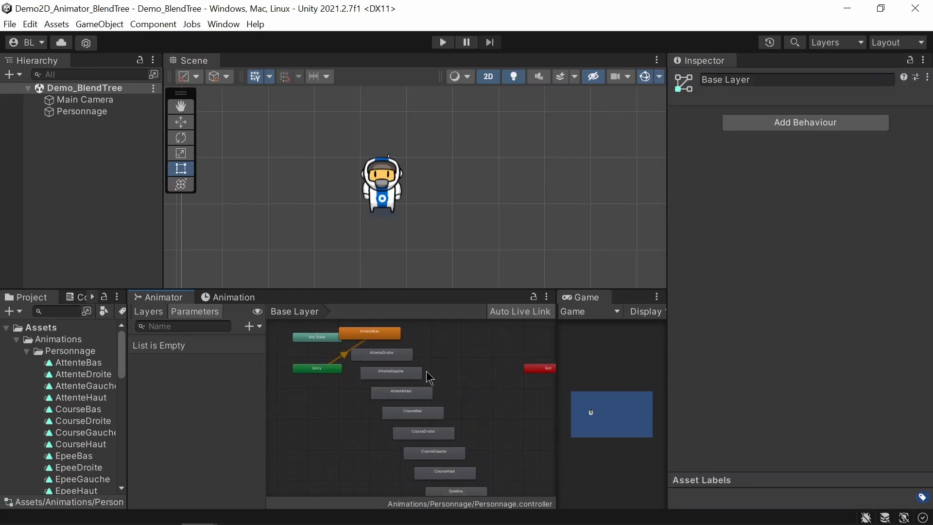
{"action": "left_click", "coordinate": [394, 357]}
{"action": "left_click", "coordinate": [398, 374]}
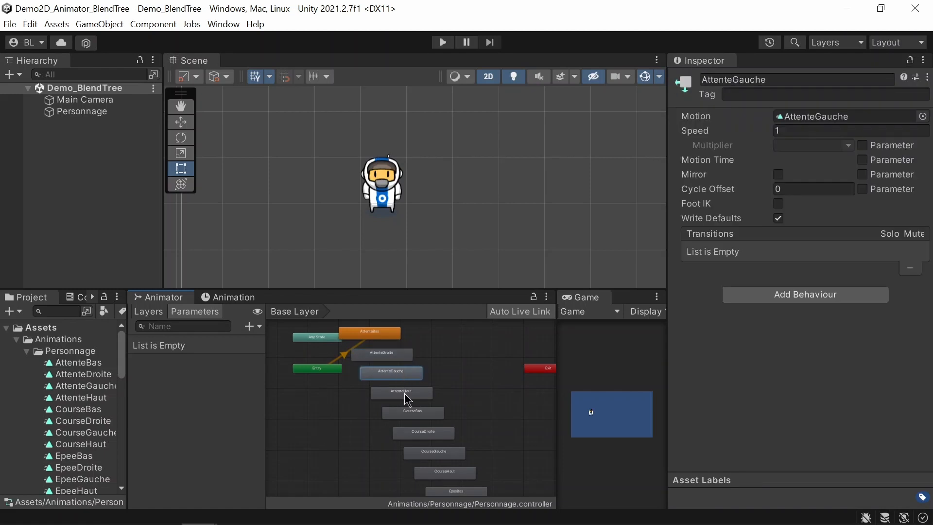
{"action": "left_click", "coordinate": [402, 388]}
{"action": "left_click", "coordinate": [394, 359]}
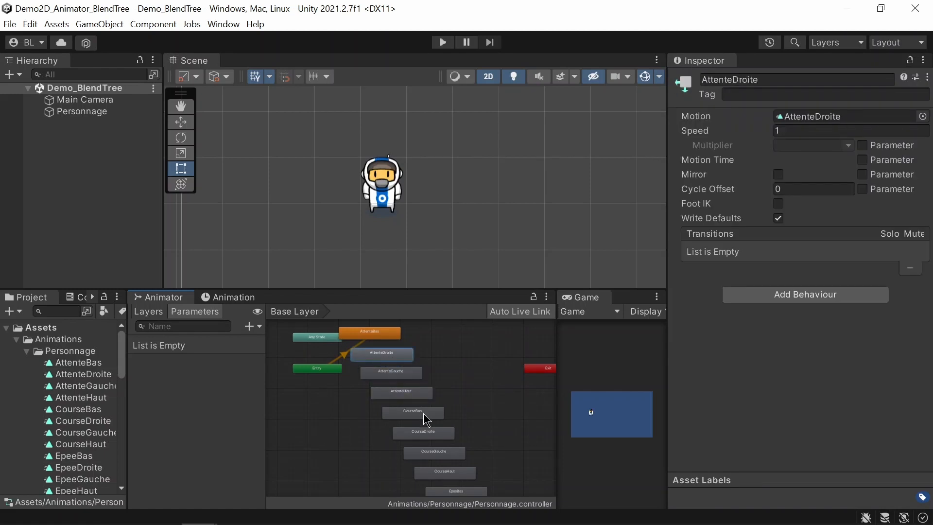
{"action": "scroll", "coordinate": [424, 413], "scroll_direction": "down", "scroll_amount": 5}
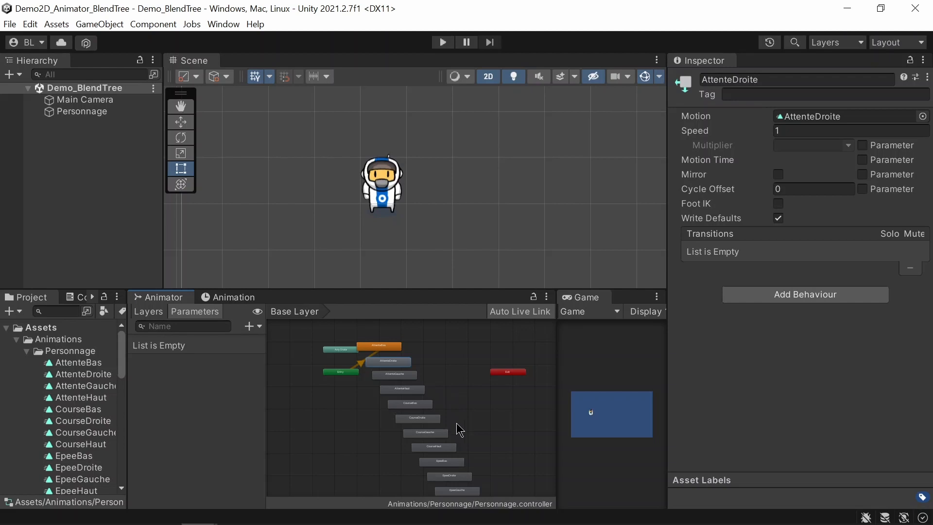
{"action": "scroll", "coordinate": [447, 407], "scroll_direction": "up", "scroll_amount": 2}
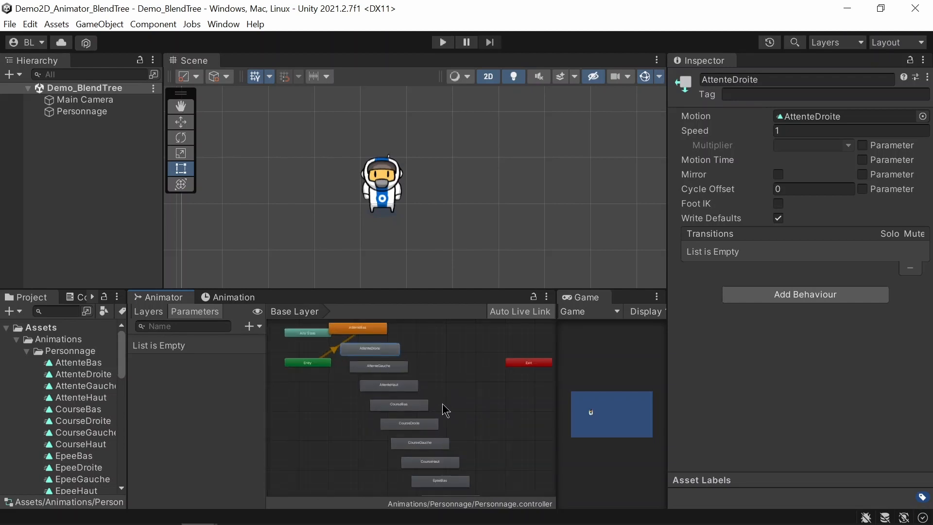
{"action": "scroll", "coordinate": [446, 411], "scroll_direction": "up", "scroll_amount": 1}
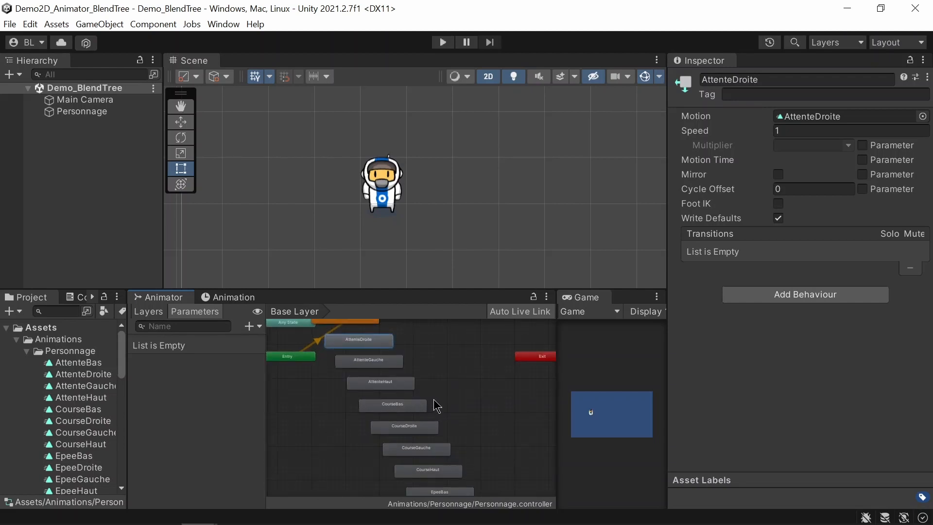
{"action": "scroll", "coordinate": [439, 403], "scroll_direction": "down", "scroll_amount": 3}
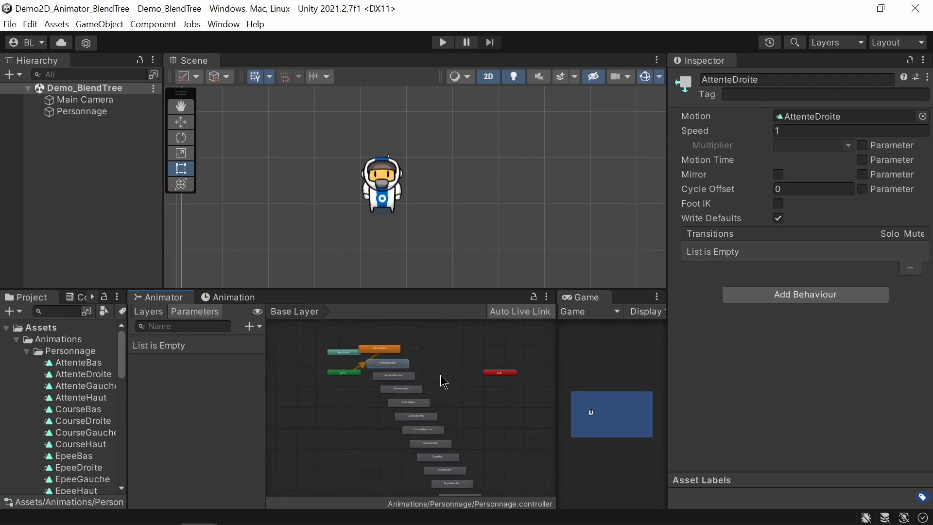
{"action": "scroll", "coordinate": [452, 403], "scroll_direction": "up", "scroll_amount": 3}
{"action": "scroll", "coordinate": [449, 403], "scroll_direction": "up", "scroll_amount": 1}
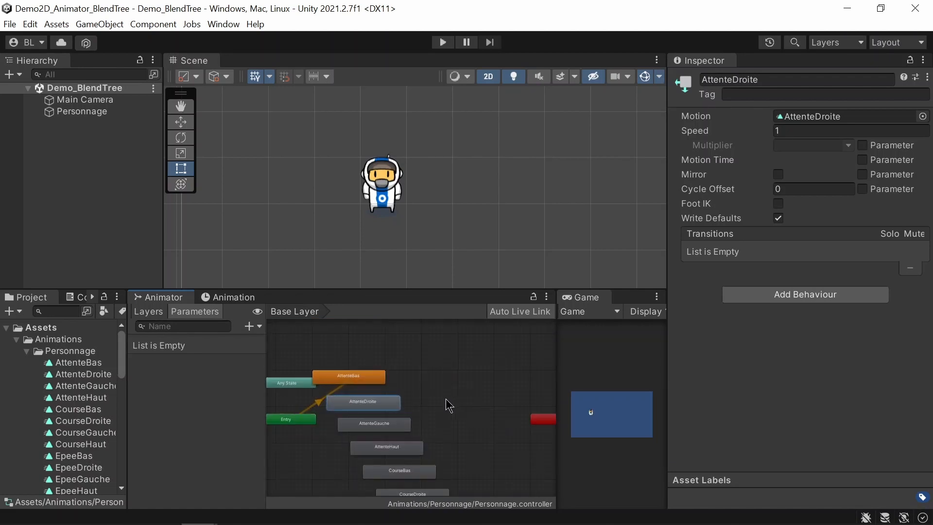
{"action": "scroll", "coordinate": [435, 401], "scroll_direction": "up", "scroll_amount": 1}
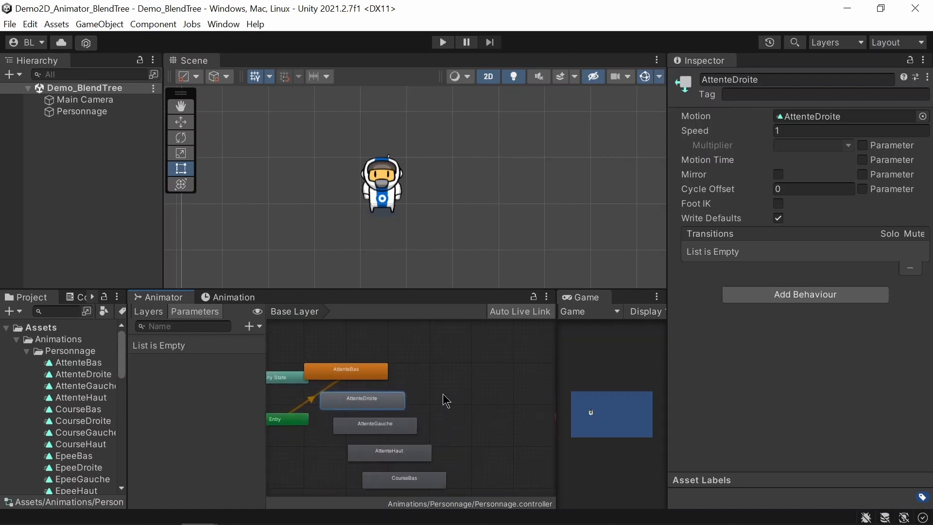
Step: Create a state from a new Blend Tree beside AttenteBas in the Animator graph and rename it Blend Tree Attente
{"action": "right_click", "coordinate": [430, 365]}
{"action": "mouse_move", "coordinate": [460, 374]}
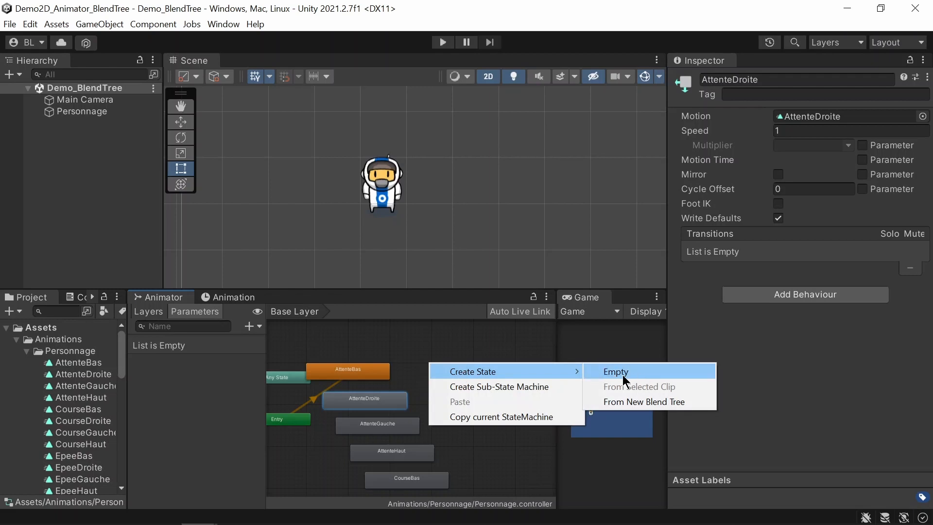
{"action": "left_click", "coordinate": [618, 401]}
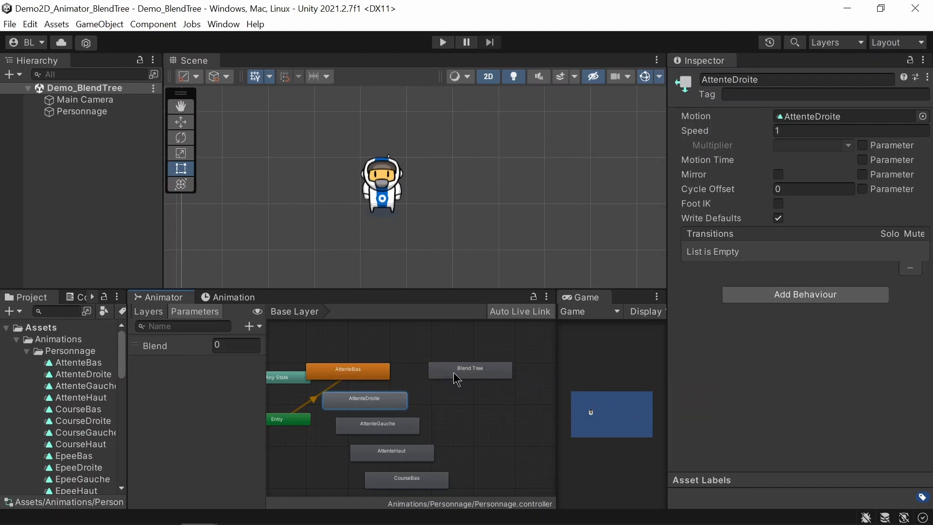
{"action": "left_click_drag", "start_coordinate": [464, 379], "coordinate": [467, 380]}
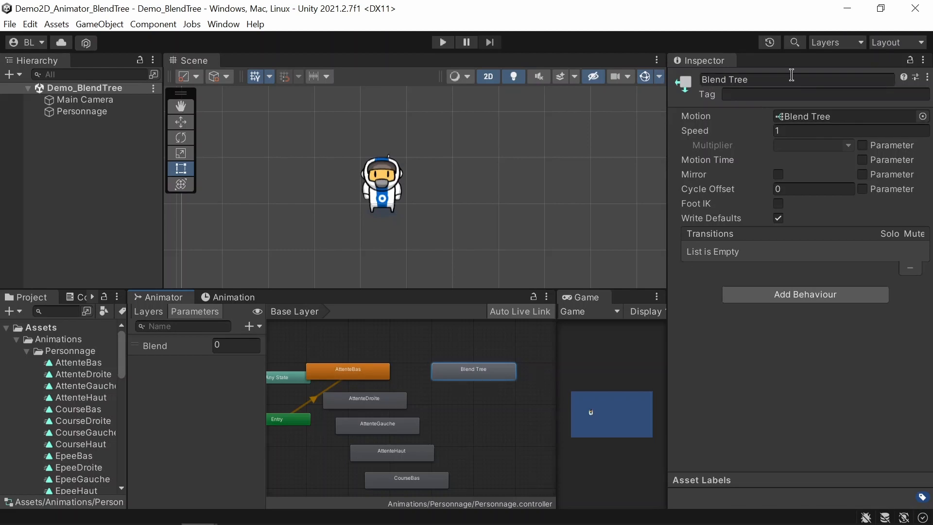
{"action": "left_click", "coordinate": [806, 81]}
{"action": "left_click", "coordinate": [806, 81]}
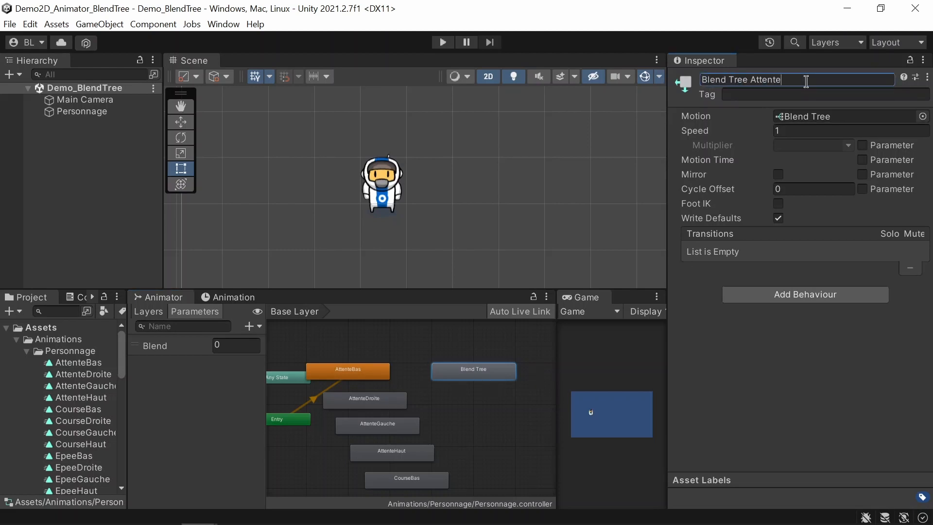
{"action": "key", "text": "Return"}
Step: Open the Blend Tree Attente state and select its Blend Tree node to show the node's settings
{"action": "double_click", "coordinate": [461, 381]}
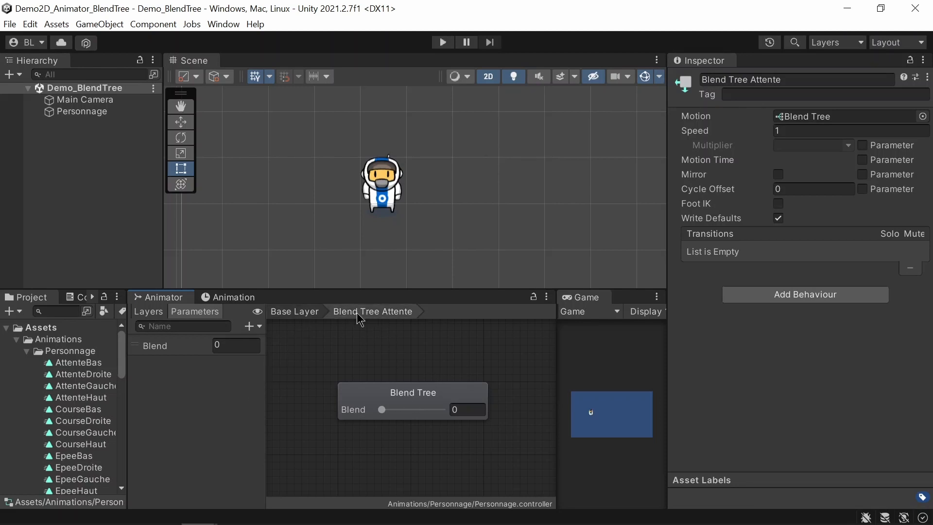
{"action": "left_click", "coordinate": [294, 312]}
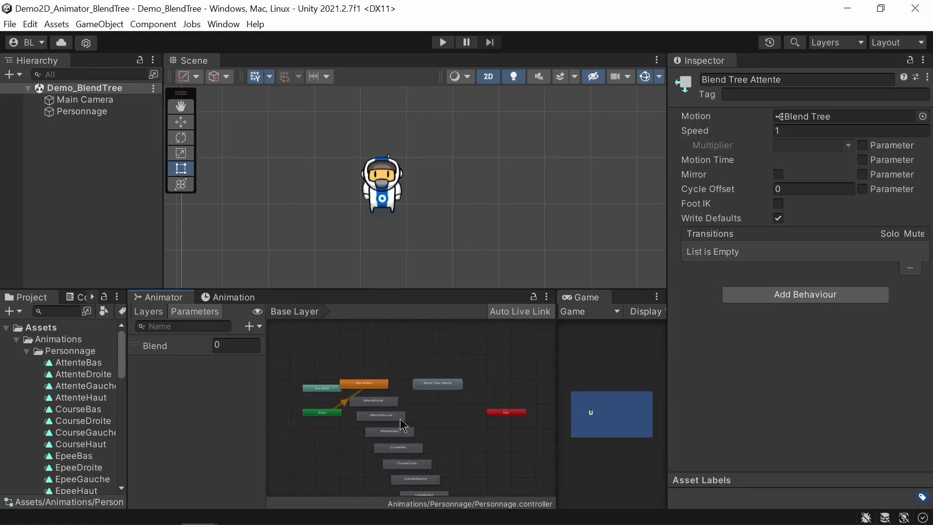
{"action": "double_click", "coordinate": [461, 377]}
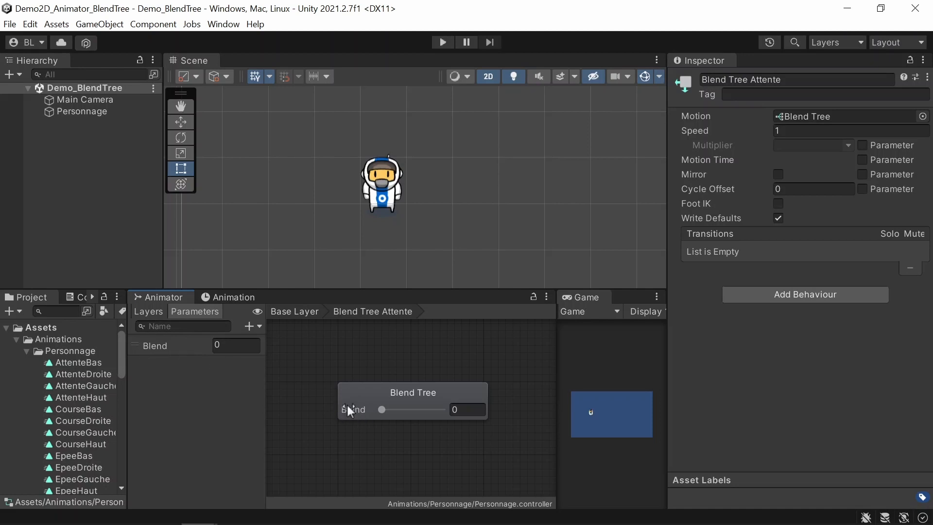
{"action": "mouse_move", "coordinate": [382, 409]}
{"action": "left_mouse_down"}
{"action": "mouse_move", "coordinate": [442, 413]}
{"action": "mouse_move", "coordinate": [374, 413]}
{"action": "left_mouse_up"}
{"action": "scroll", "coordinate": [413, 389], "scroll_direction": "down", "scroll_amount": 2}
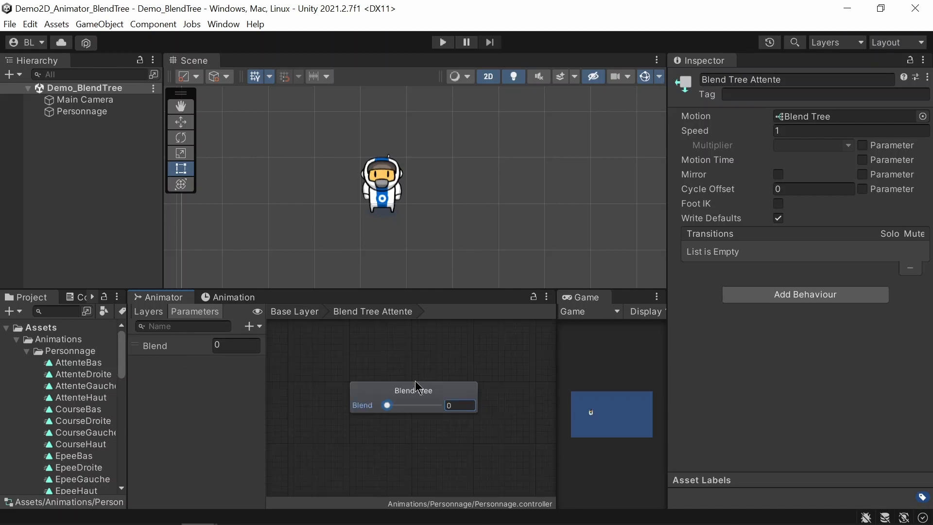
{"action": "left_click", "coordinate": [414, 400]}
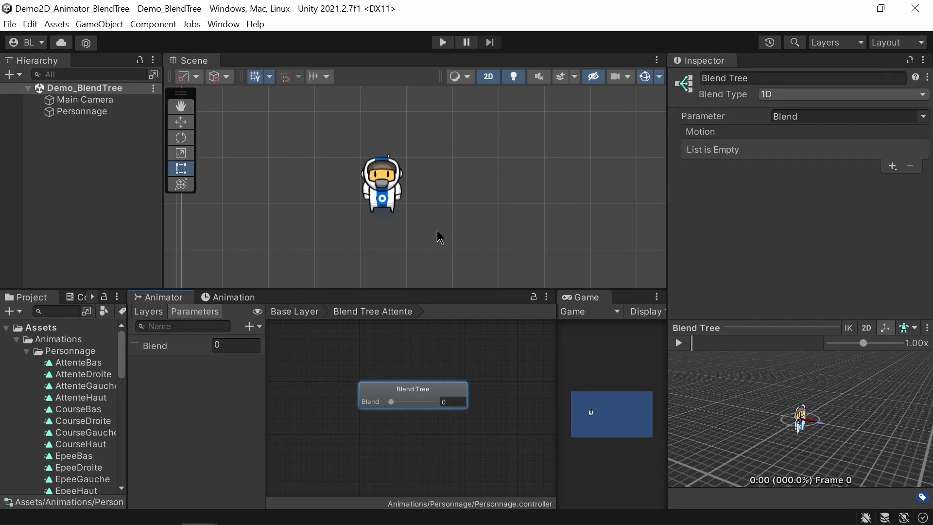
Step: Orbit the Blend Tree's 3D preview until the character is viewed from the front
{"action": "left_click_drag", "start_coordinate": [825, 442], "coordinate": [807, 402]}
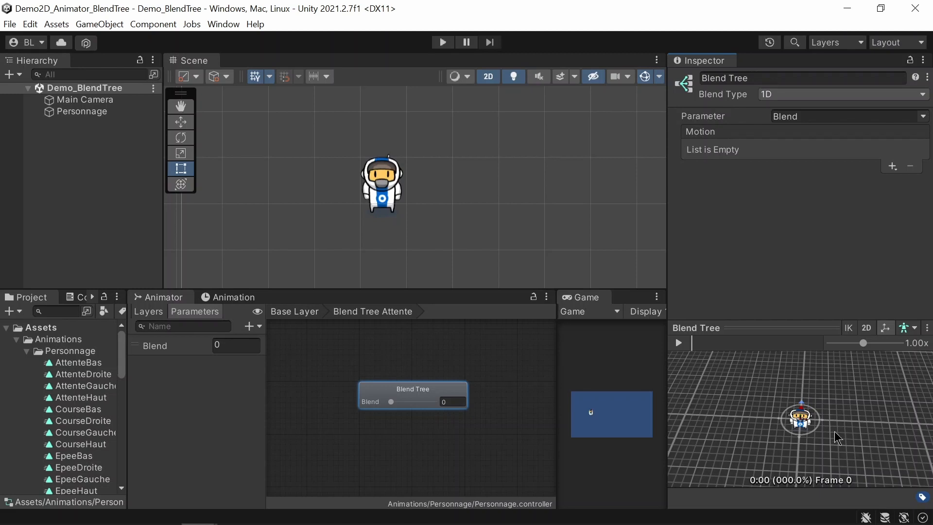
{"action": "left_click_drag", "start_coordinate": [835, 431], "coordinate": [831, 396]}
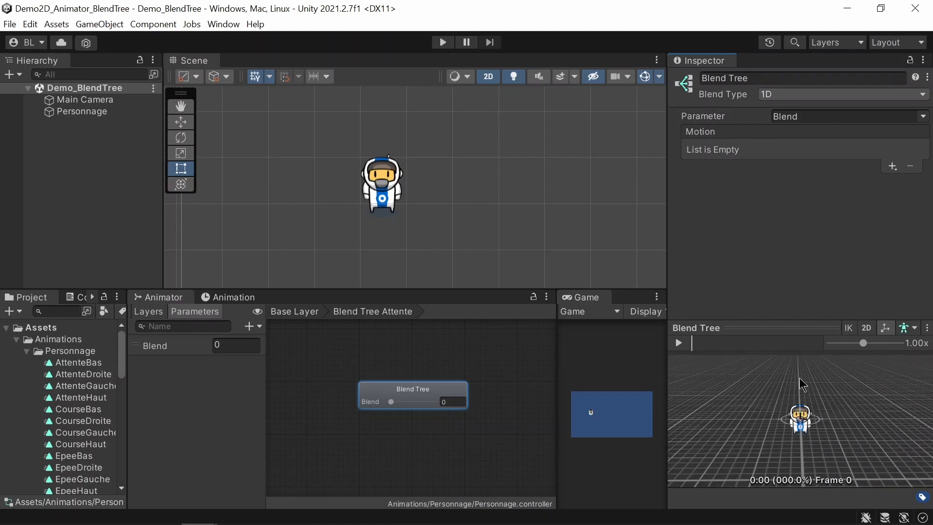
{"action": "mouse_move", "coordinate": [824, 430]}
{"action": "left_mouse_down"}
{"action": "mouse_move", "coordinate": [823, 410]}
{"action": "mouse_move", "coordinate": [826, 428]}
{"action": "left_mouse_up"}
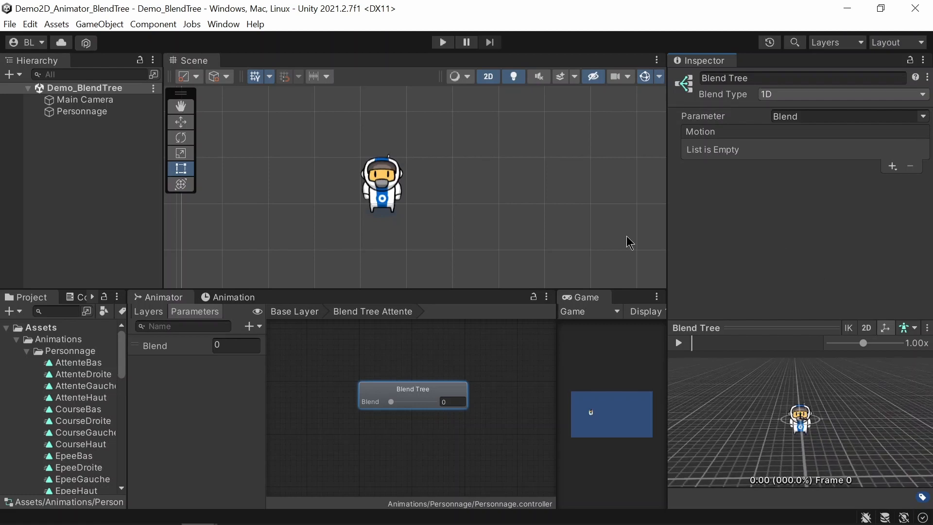
Step: Check the Blend Type options of the Blend Tree node and keep 1D
{"action": "left_click", "coordinate": [409, 393]}
{"action": "left_click", "coordinate": [789, 94]}
{"action": "left_click", "coordinate": [790, 94]}
{"action": "left_click", "coordinate": [790, 94]}
{"action": "left_click", "coordinate": [791, 95]}
{"action": "left_click", "coordinate": [791, 94]}
{"action": "left_click", "coordinate": [744, 100]}
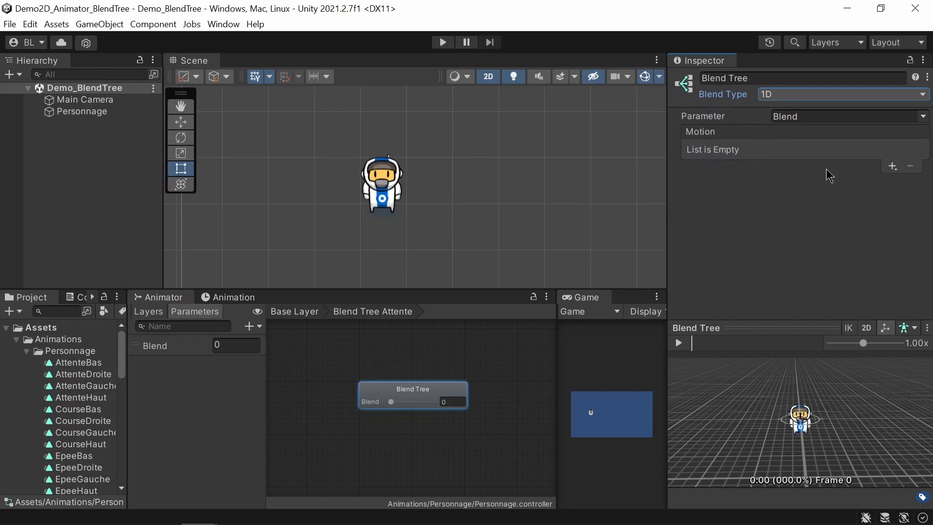
Step: Add a motion field to the Blend Tree and assign the AttenteBas clip to it
{"action": "left_click", "coordinate": [892, 167]}
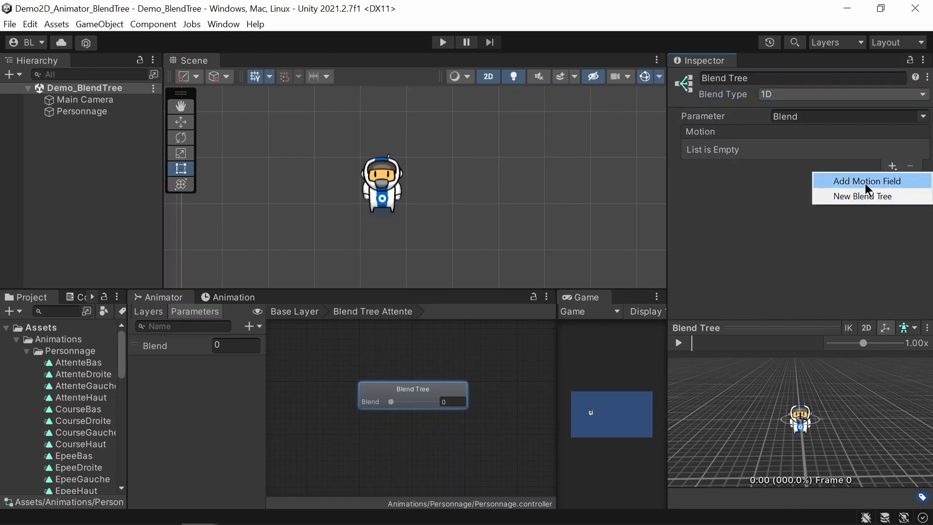
{"action": "left_click", "coordinate": [866, 183]}
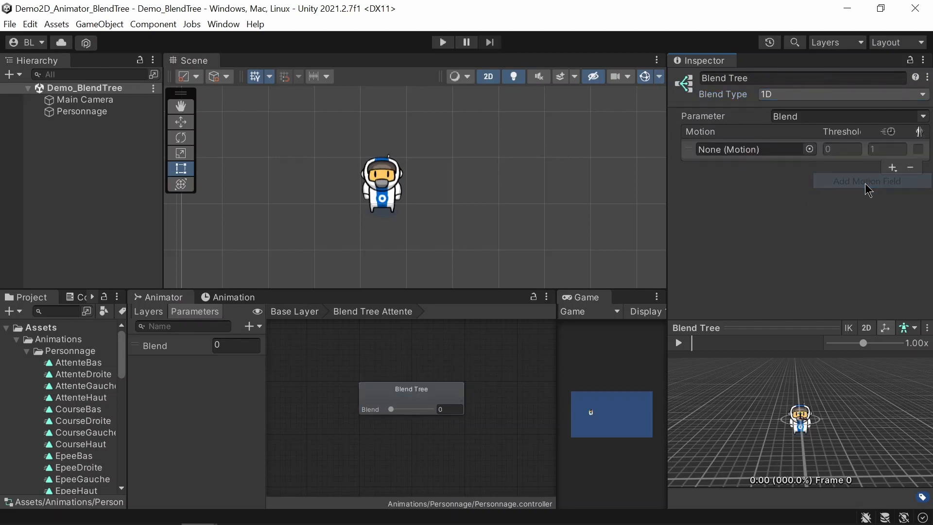
{"action": "left_click", "coordinate": [809, 149]}
{"action": "left_click_drag", "start_coordinate": [816, 146], "coordinate": [565, 131]}
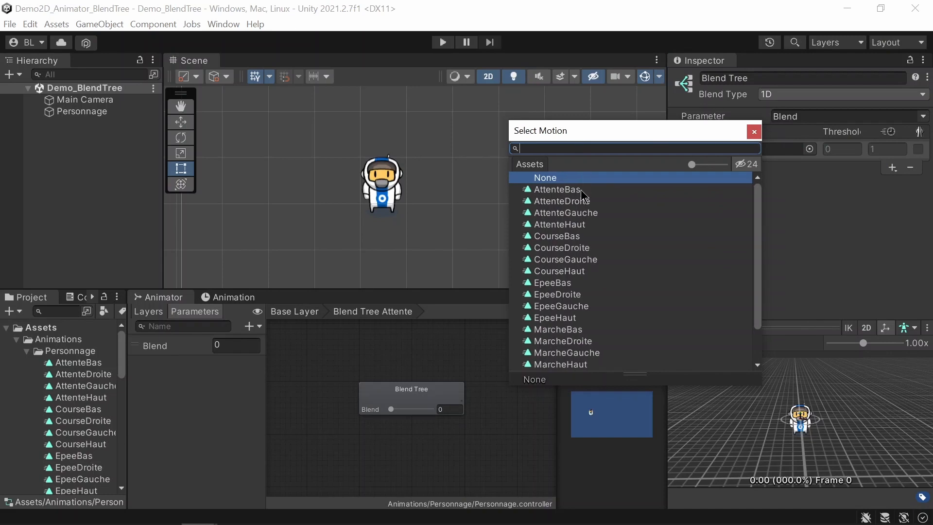
{"action": "left_click", "coordinate": [564, 190]}
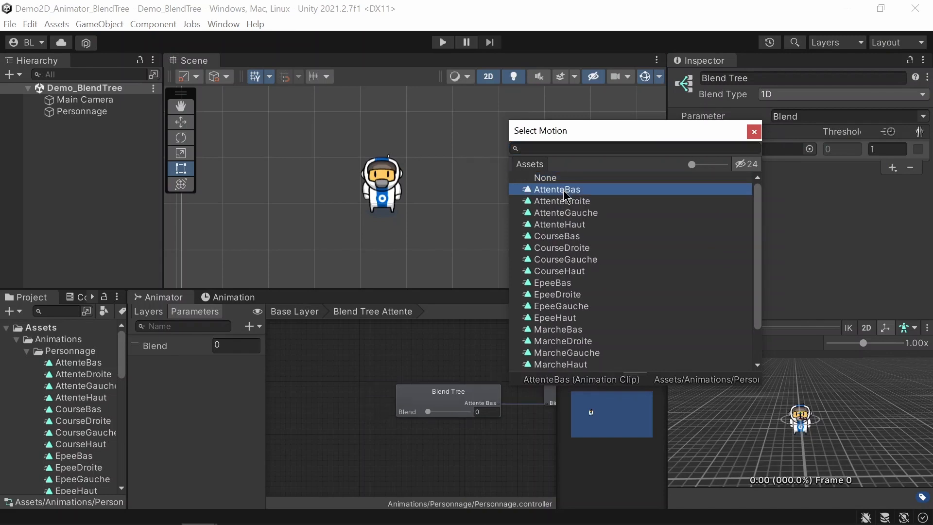
{"action": "double_click", "coordinate": [565, 190]}
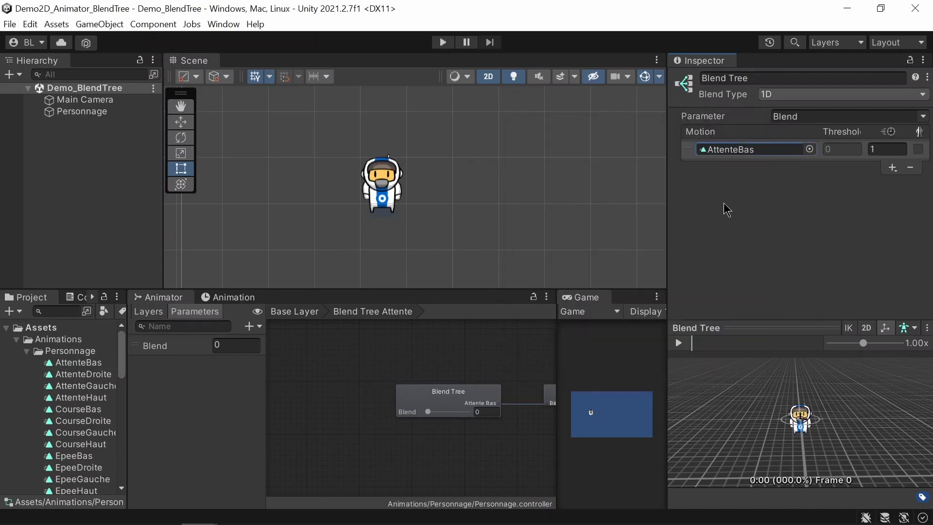
Step: Add a second motion field to the Blend Tree and assign the AttenteDroite clip
{"action": "left_click", "coordinate": [892, 168]}
{"action": "left_click", "coordinate": [866, 183]}
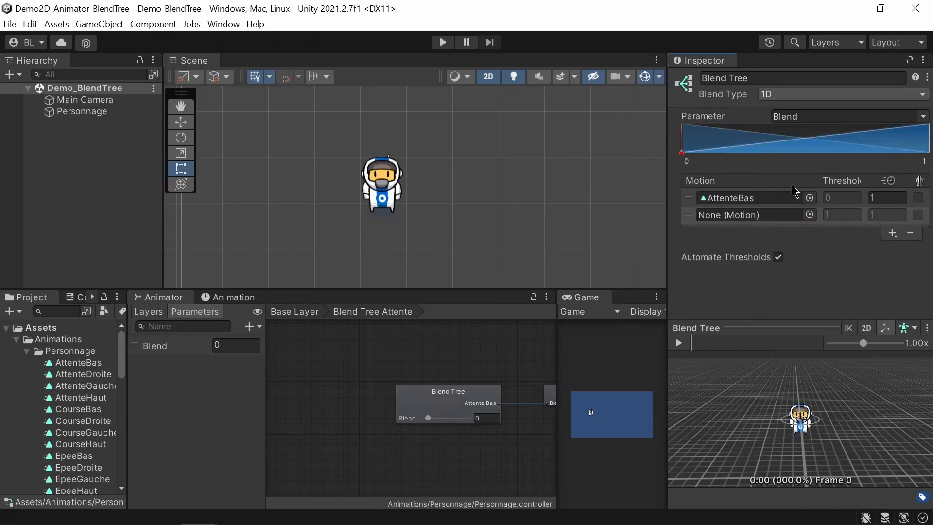
{"action": "left_click", "coordinate": [809, 215]}
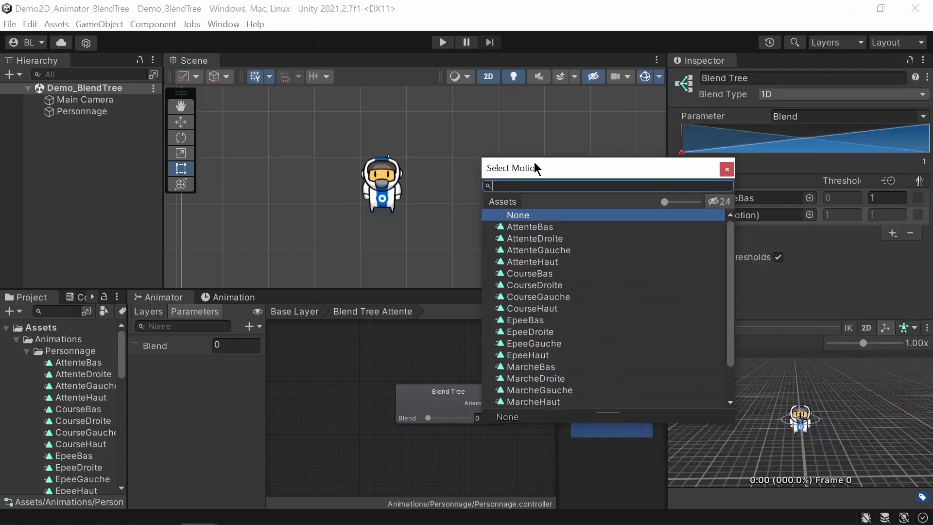
{"action": "double_click", "coordinate": [547, 239]}
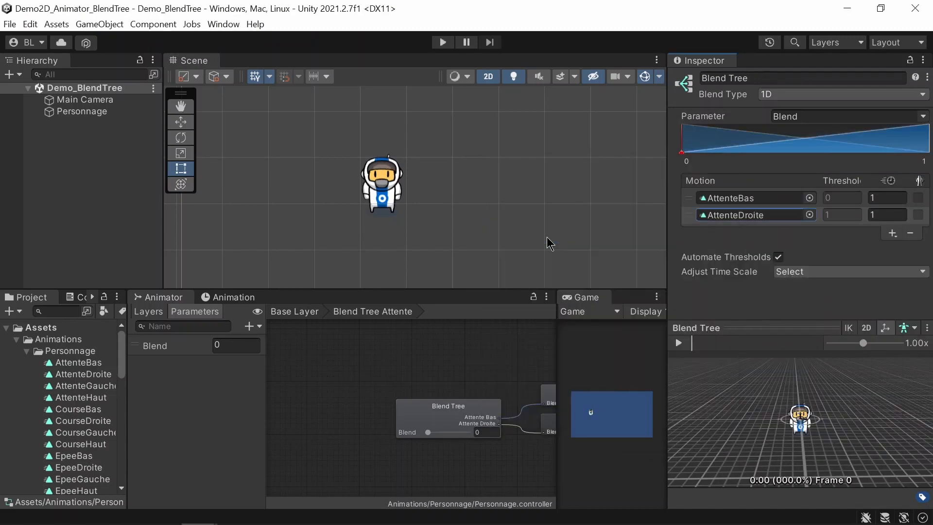
Step: Add a third motion field to the Blend Tree and assign the EpeeBas clip
{"action": "left_click", "coordinate": [892, 234]}
{"action": "left_click", "coordinate": [847, 250]}
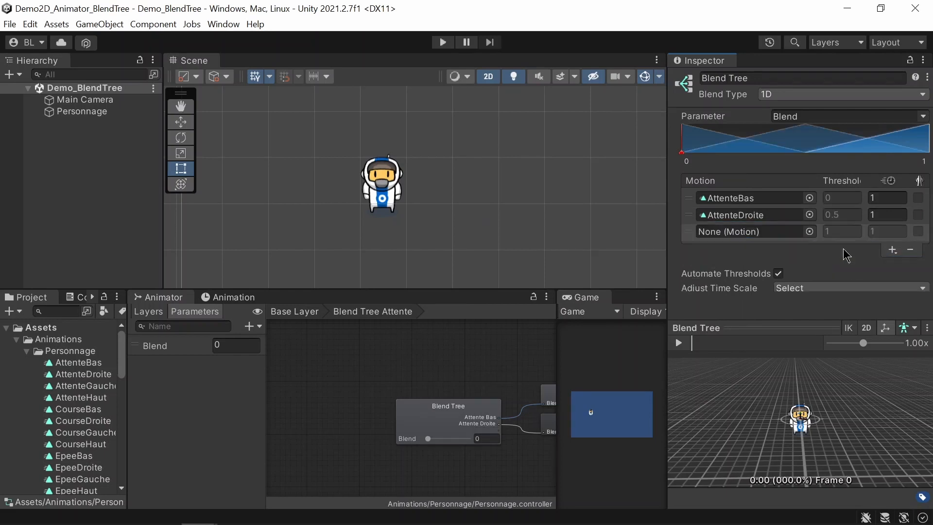
{"action": "left_click", "coordinate": [809, 231]}
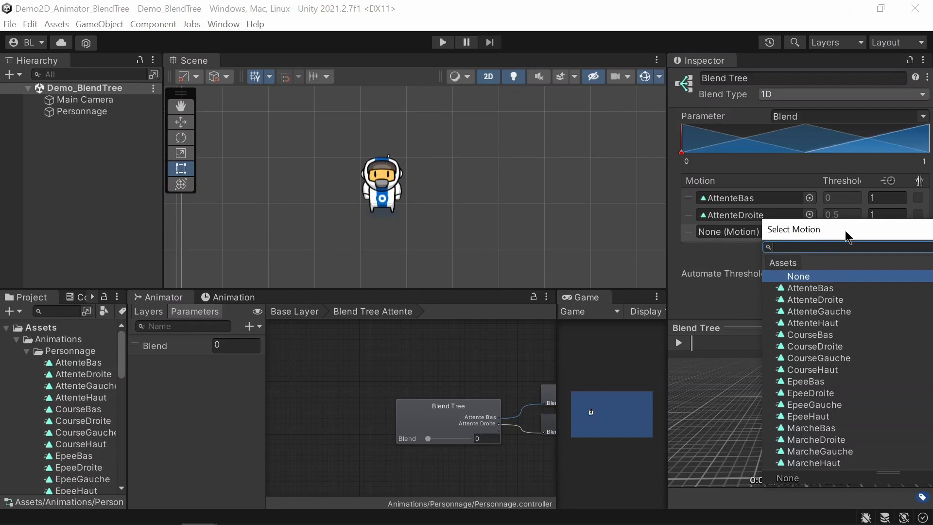
{"action": "left_click_drag", "start_coordinate": [848, 235], "coordinate": [534, 206]}
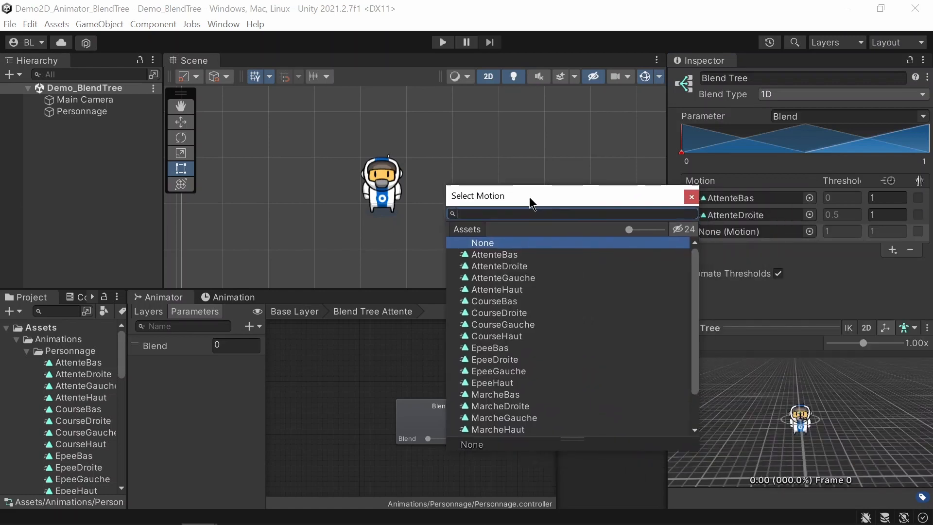
{"action": "left_click", "coordinate": [507, 352]}
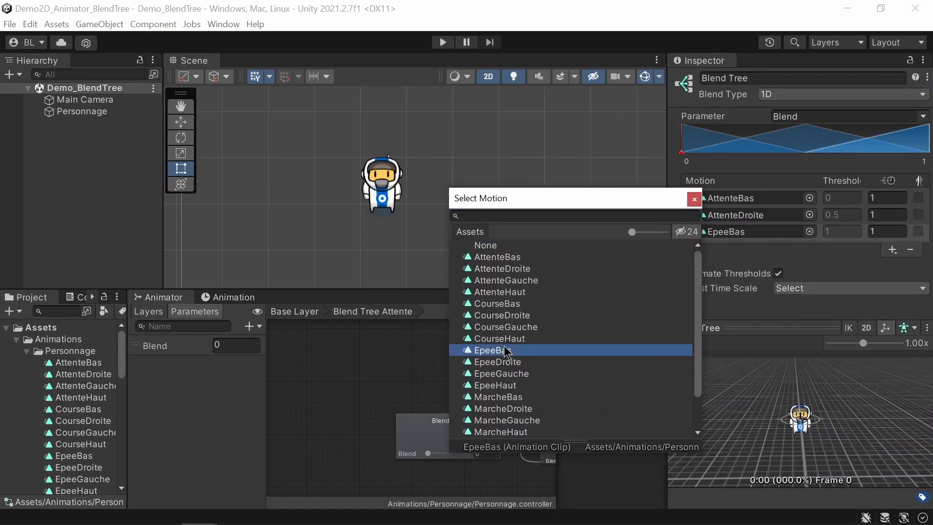
{"action": "left_click", "coordinate": [694, 199]}
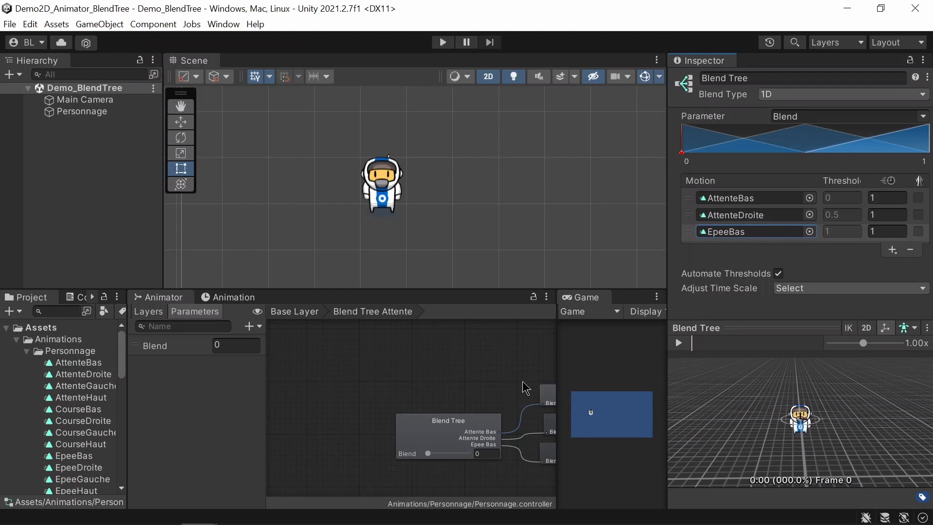
Step: Examine the Blend Tree node and its linked motion nodes, and widen the Inspector to read the Threshold column
{"action": "left_click", "coordinate": [442, 360]}
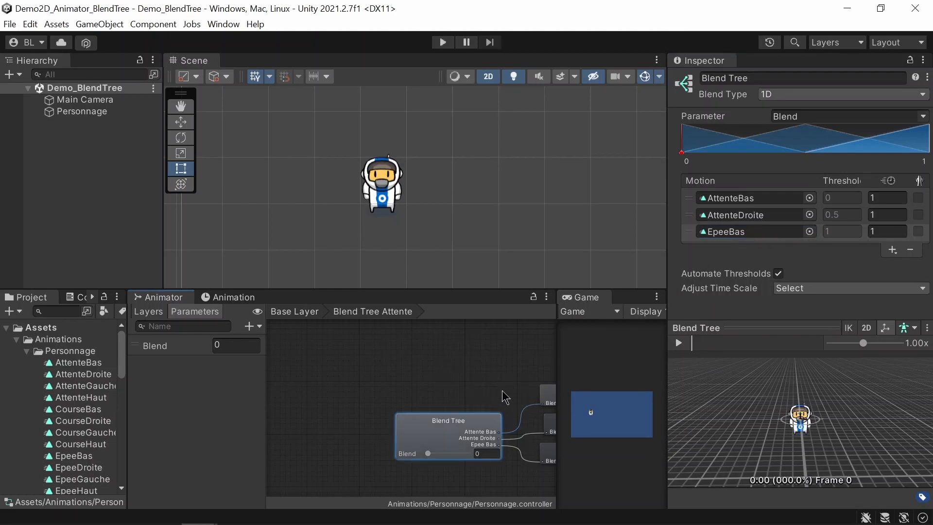
{"action": "middle_click_drag", "start_coordinate": [504, 396], "coordinate": [395, 352]}
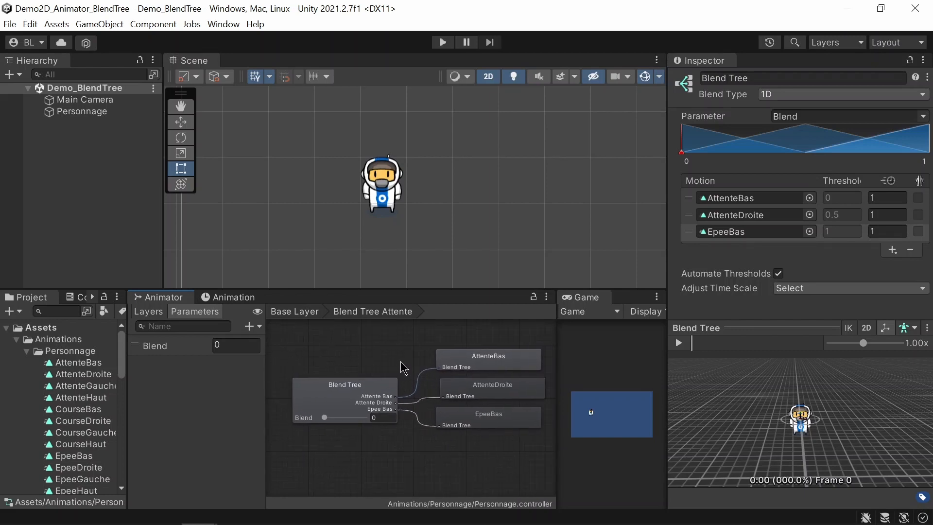
{"action": "scroll", "coordinate": [427, 416], "scroll_direction": "up", "scroll_amount": 2}
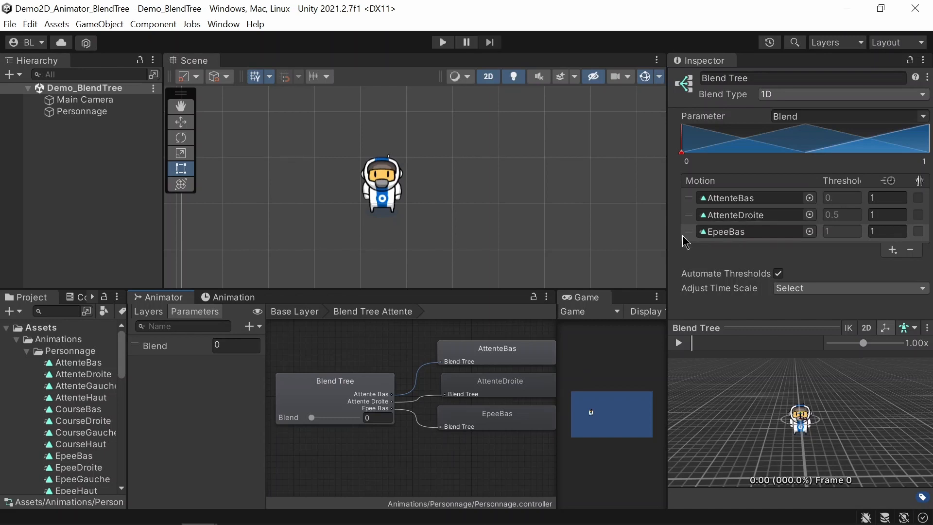
{"action": "left_click_drag", "start_coordinate": [667, 246], "coordinate": [626, 246]}
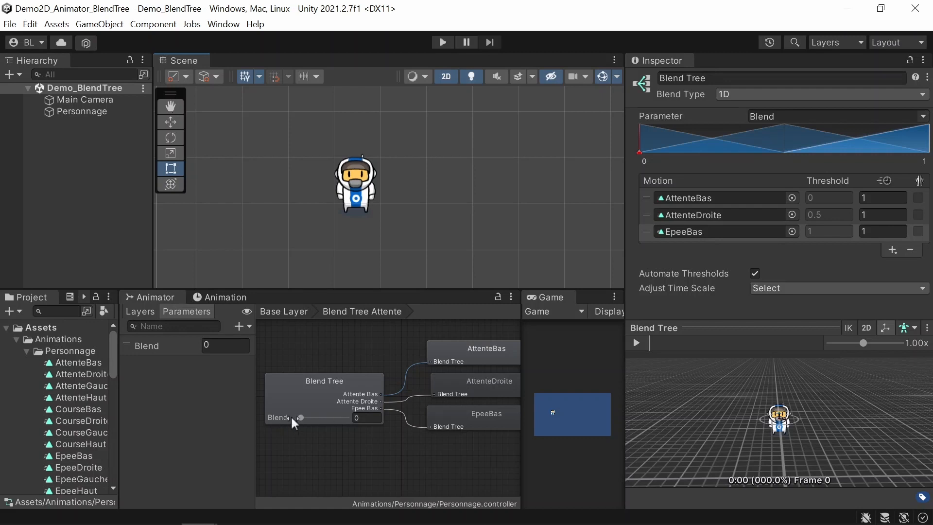
Step: Try a Blend value of about 0.27 on the Blend Tree node to preview the character, and return it to 0
{"action": "mouse_move", "coordinate": [301, 416]}
{"action": "left_mouse_down"}
{"action": "mouse_move", "coordinate": [322, 421]}
{"action": "mouse_move", "coordinate": [303, 418]}
{"action": "left_mouse_up"}
{"action": "left_click_drag", "start_coordinate": [306, 418], "coordinate": [317, 423]}
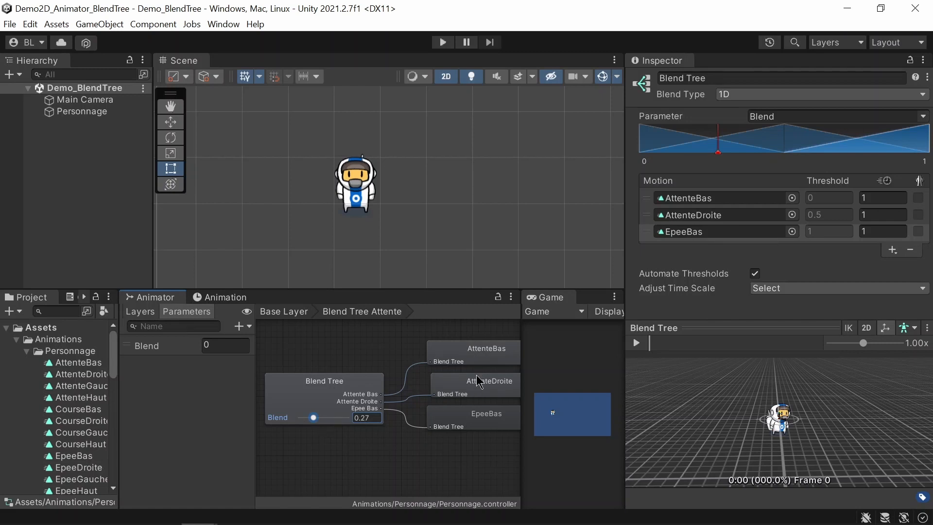
{"action": "mouse_move", "coordinate": [317, 424]}
{"action": "left_mouse_down"}
{"action": "mouse_move", "coordinate": [299, 422]}
{"action": "mouse_move", "coordinate": [356, 430]}
{"action": "mouse_move", "coordinate": [290, 432]}
{"action": "left_mouse_up"}
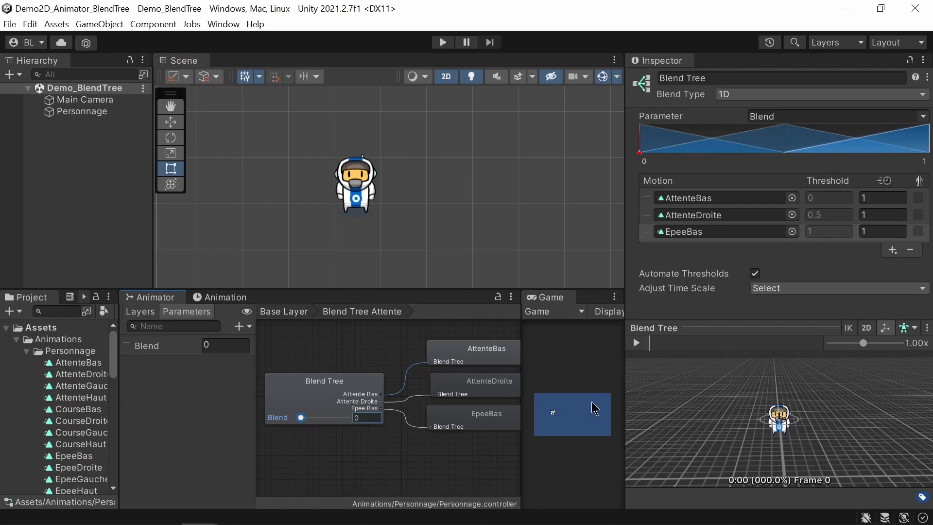
Step: Play the Blend Tree preview animation with Blend at 0 and pause it
{"action": "left_click", "coordinate": [639, 343]}
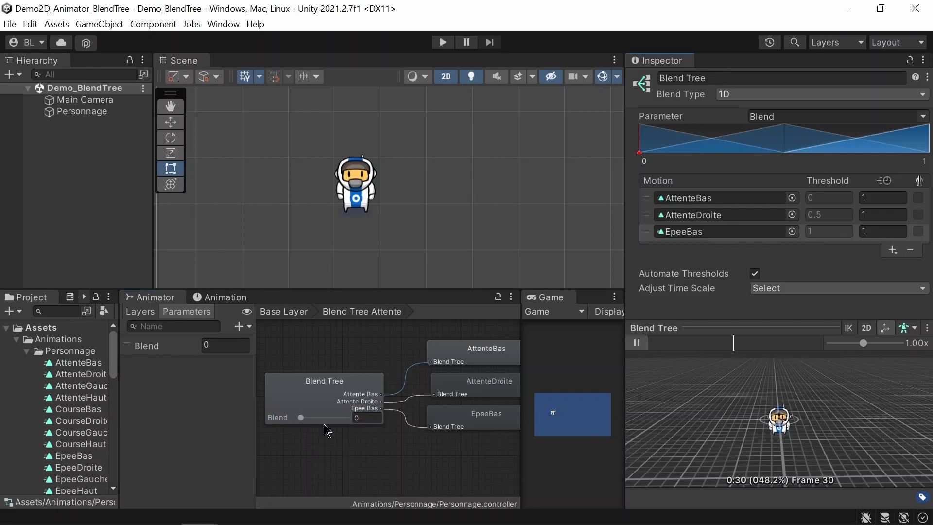
{"action": "mouse_move", "coordinate": [302, 418]}
{"action": "left_mouse_down"}
{"action": "mouse_move", "coordinate": [354, 431]}
{"action": "mouse_move", "coordinate": [291, 419]}
{"action": "left_mouse_up"}
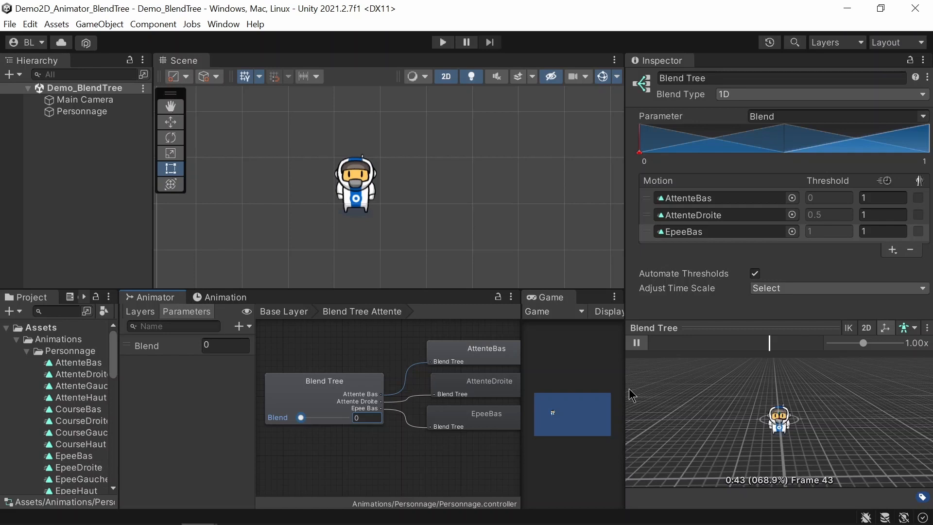
{"action": "left_click", "coordinate": [636, 343]}
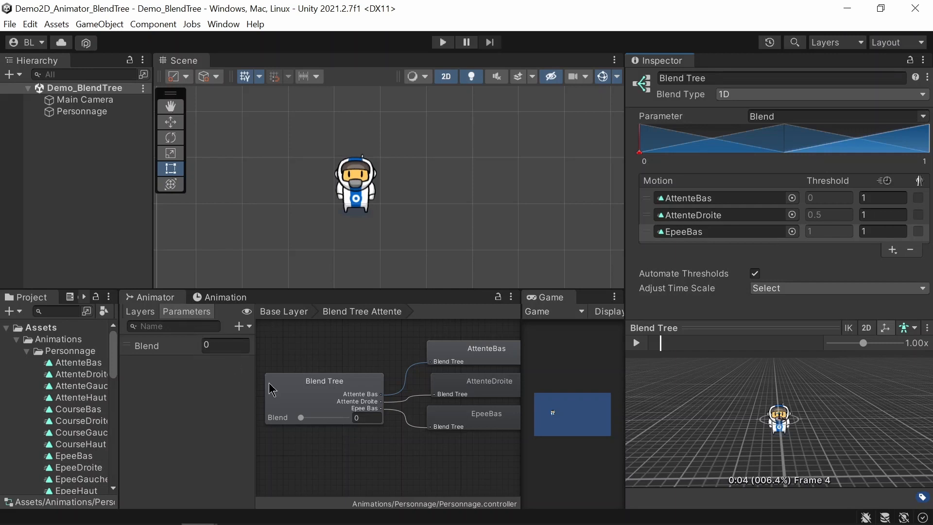
Step: Change the Blend Tree's blend type from 1D to 2D Simple Directional
{"action": "mouse_move", "coordinate": [301, 417]}
{"action": "left_mouse_down"}
{"action": "mouse_move", "coordinate": [357, 419]}
{"action": "mouse_move", "coordinate": [291, 418]}
{"action": "left_mouse_up"}
{"action": "mouse_move", "coordinate": [301, 418]}
{"action": "left_mouse_down"}
{"action": "mouse_move", "coordinate": [348, 418]}
{"action": "mouse_move", "coordinate": [303, 416]}
{"action": "left_mouse_up"}
{"action": "left_click", "coordinate": [736, 95]}
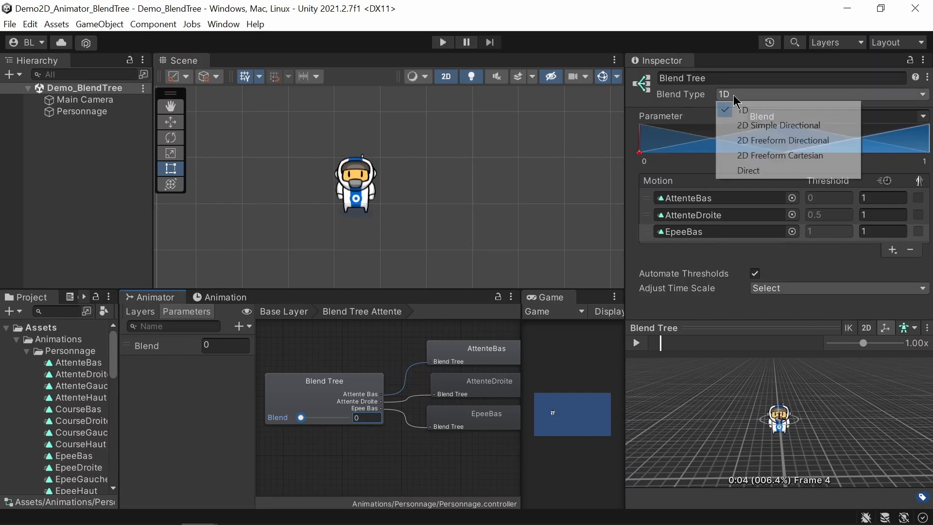
{"action": "left_click", "coordinate": [766, 128]}
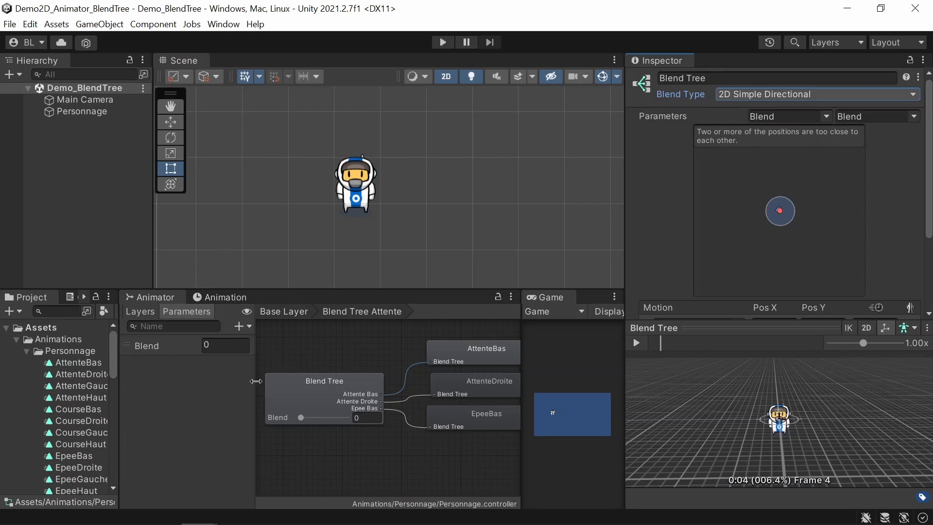
Step: Widen the Animator's parameter list and rename the Blend parameter as MouvementHorizontal
{"action": "left_click_drag", "start_coordinate": [256, 380], "coordinate": [308, 377]}
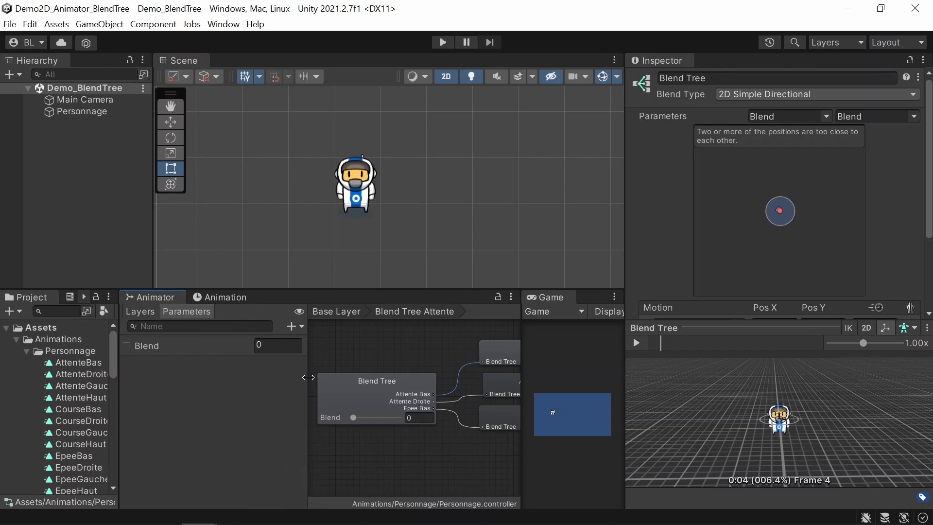
{"action": "left_click", "coordinate": [149, 351]}
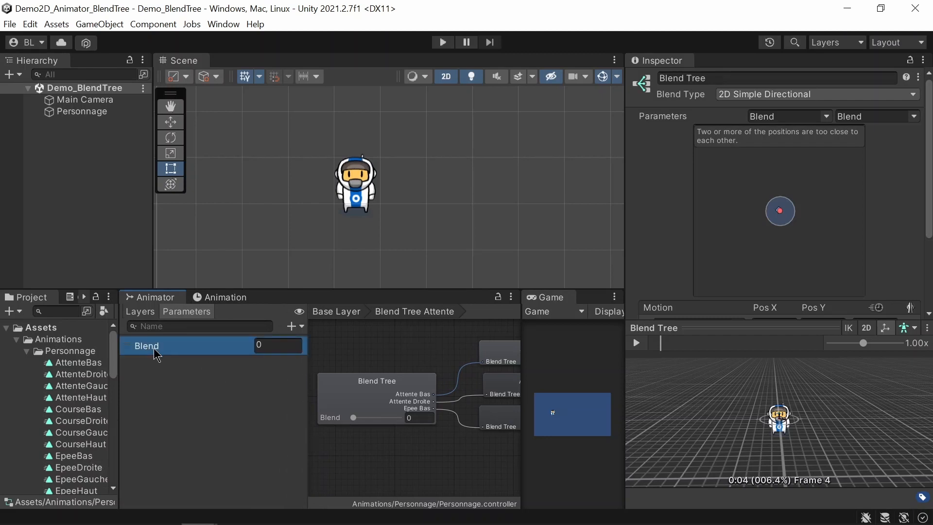
{"action": "left_click", "coordinate": [149, 347]}
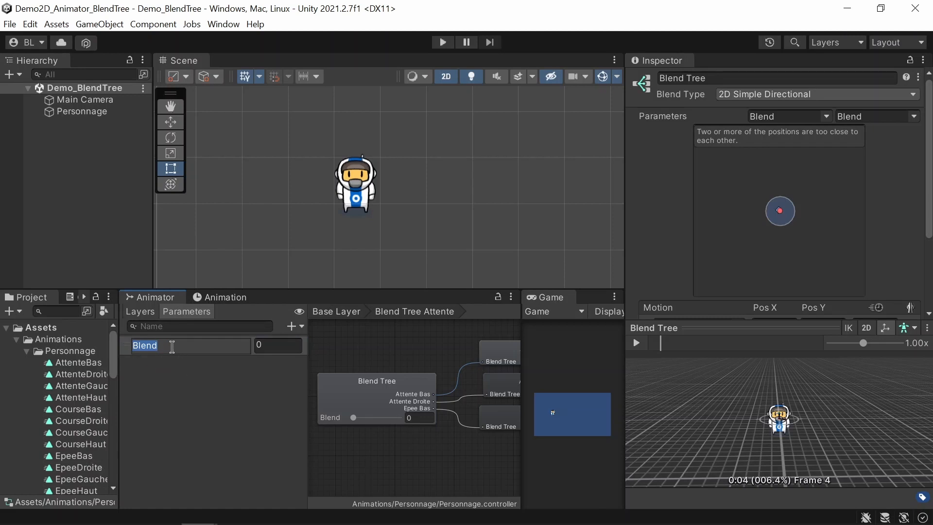
{"action": "type", "text": "MouvementHorizontal"}
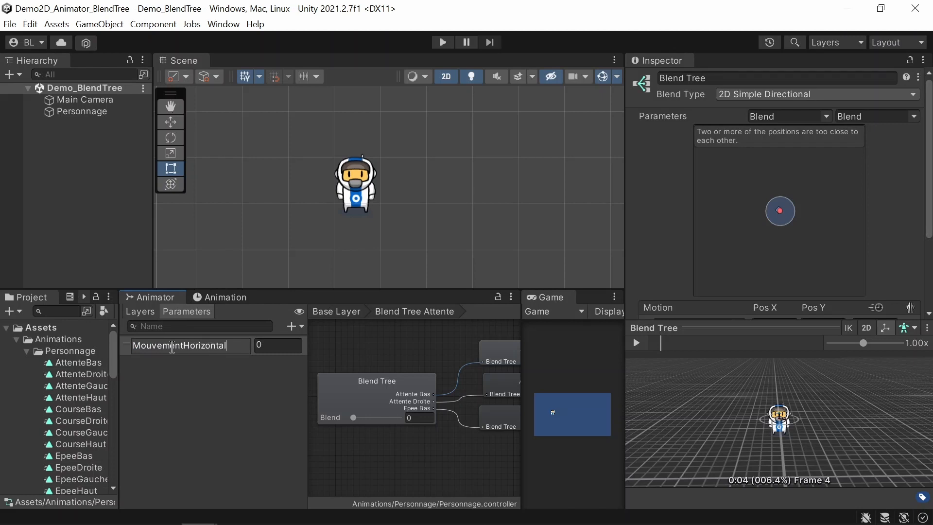
{"action": "key", "text": "Return"}
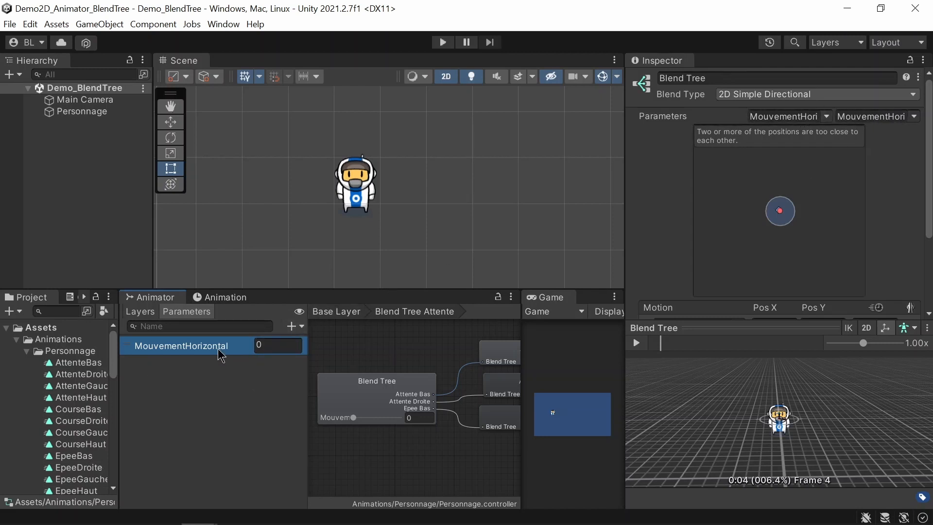
Step: Add a second Float parameter to the Animator and name it MouvementVertical
{"action": "left_click", "coordinate": [300, 326]}
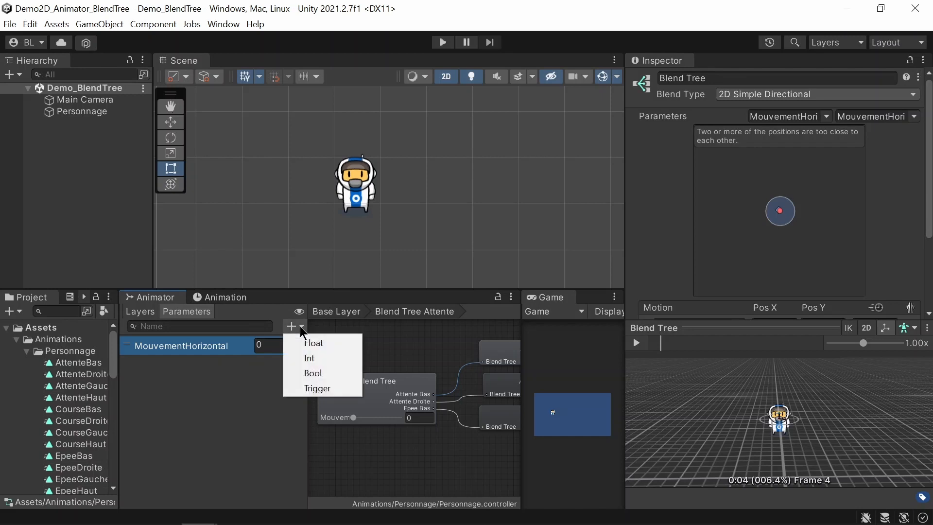
{"action": "left_click", "coordinate": [320, 344]}
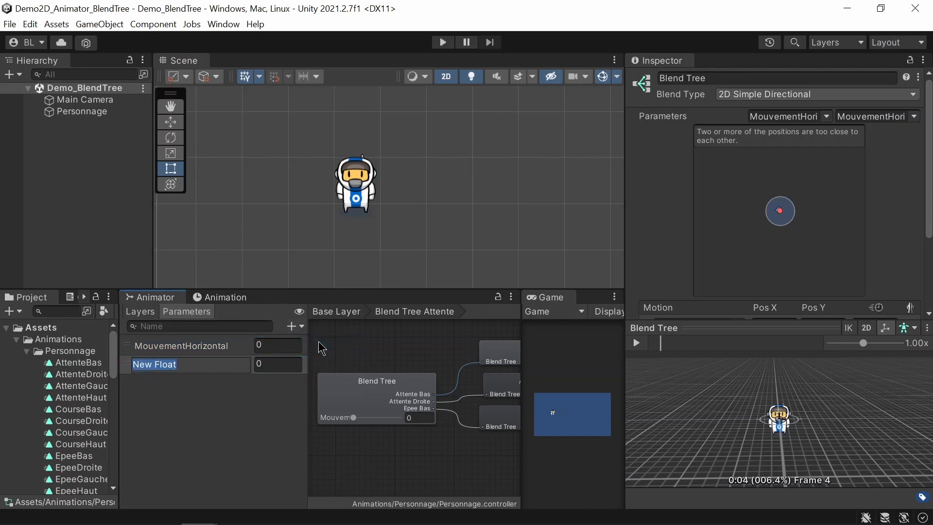
{"action": "type", "text": "Mouvem"}
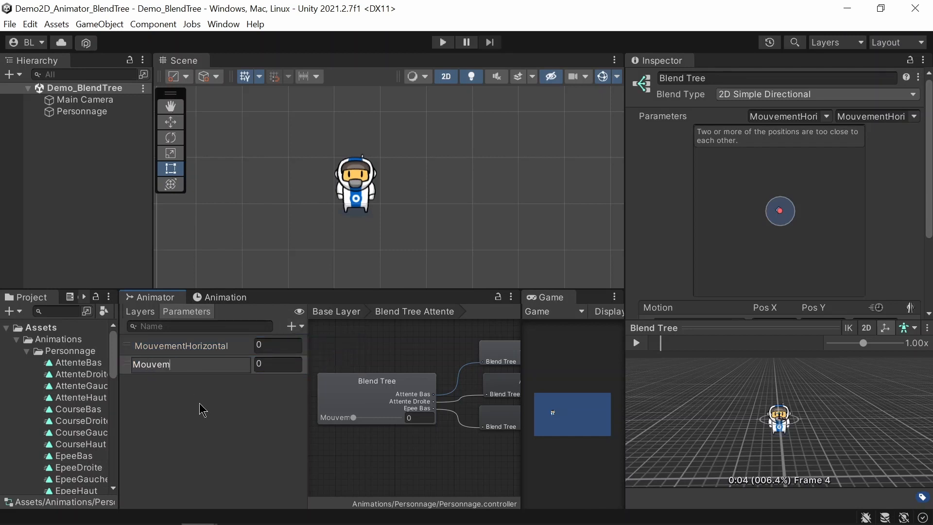
{"action": "type", "text": "entVertical"}
{"action": "key", "text": "Return"}
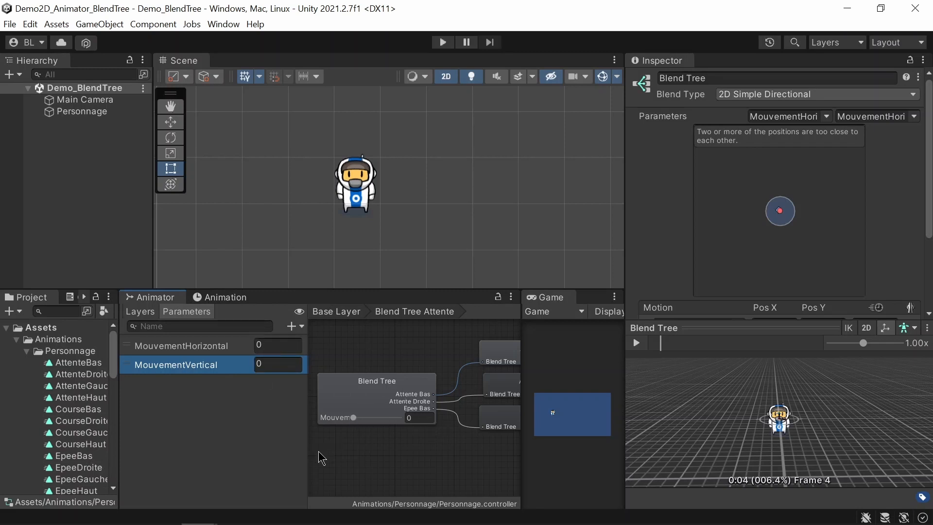
Step: Narrow the Animator's parameter list and assign MouvementVertical as the Blend Tree's second blend parameter
{"action": "left_click_drag", "start_coordinate": [307, 454], "coordinate": [245, 454]}
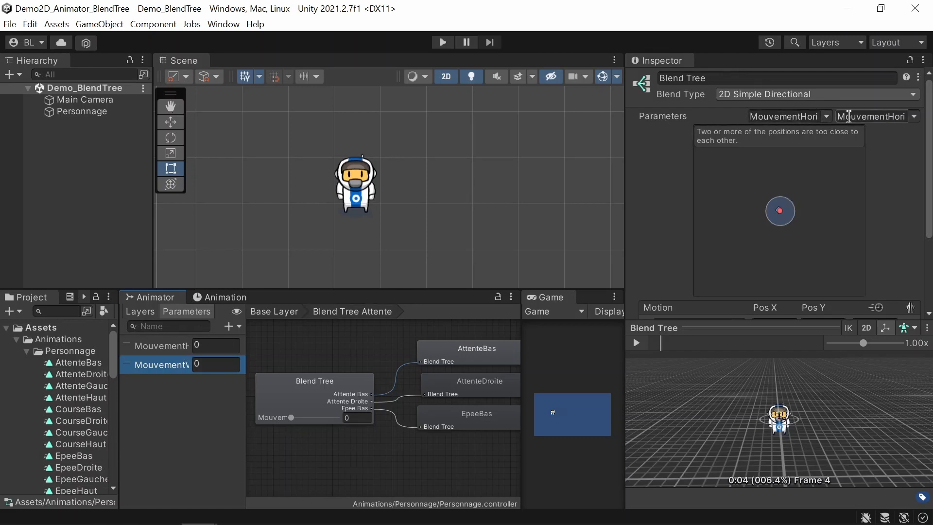
{"action": "left_click", "coordinate": [913, 117]}
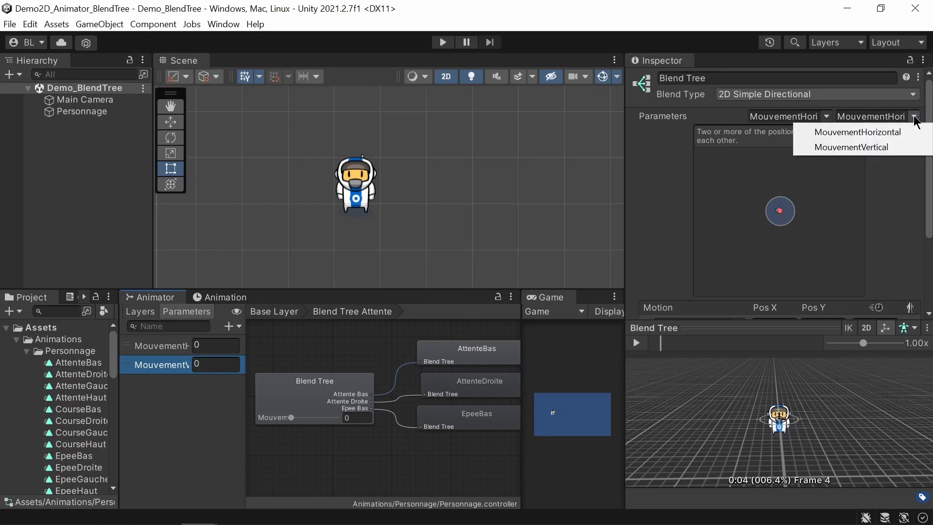
{"action": "left_click", "coordinate": [896, 148]}
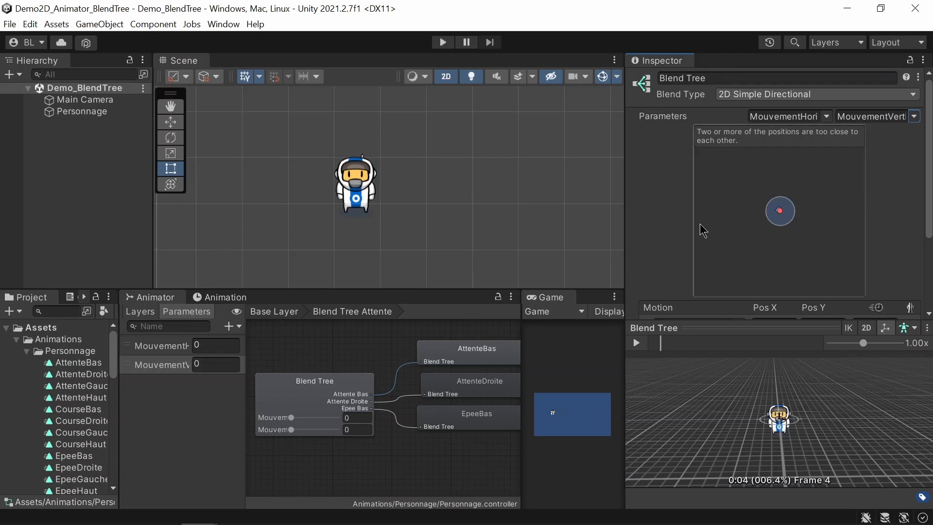
Step: Delete the EpeeBas motion from the Blend Tree's motion list
{"action": "scroll", "coordinate": [710, 233], "scroll_direction": "down", "scroll_amount": 3}
{"action": "scroll", "coordinate": [714, 238], "scroll_direction": "down", "scroll_amount": 1}
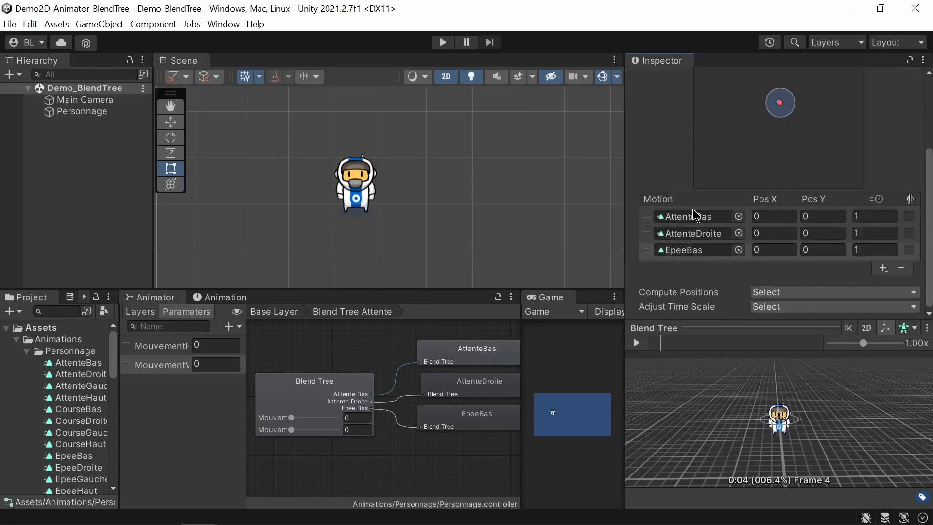
{"action": "left_click", "coordinate": [901, 268]}
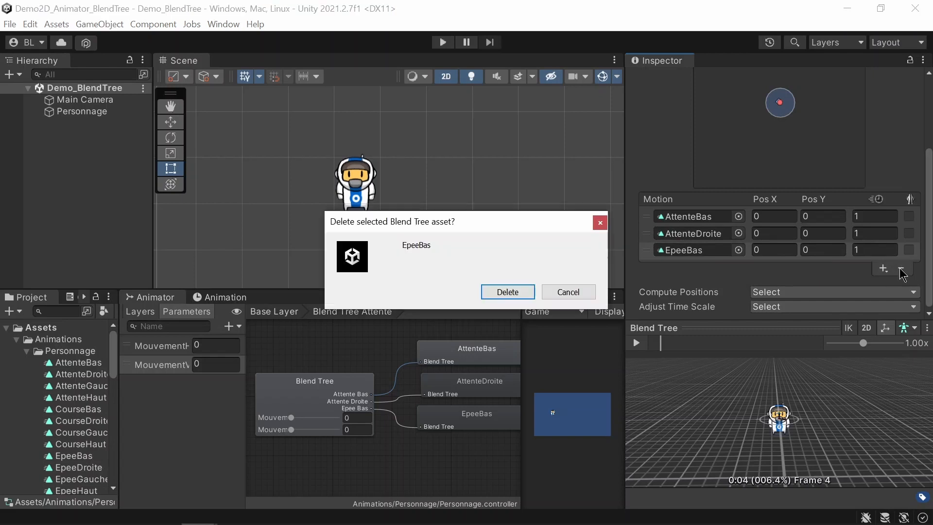
{"action": "left_click", "coordinate": [504, 292]}
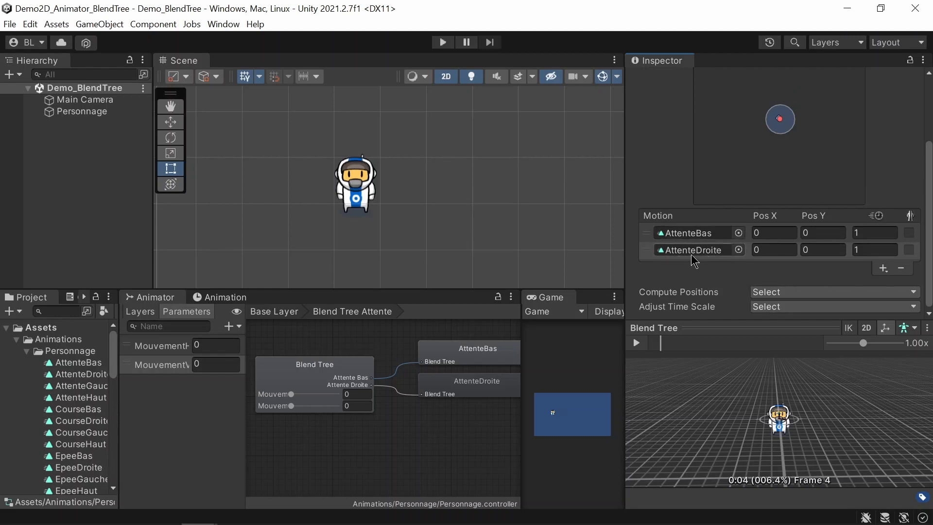
Step: Add a motion field to the Blend Tree and assign the AttenteGauche clip
{"action": "left_click", "coordinate": [883, 270]}
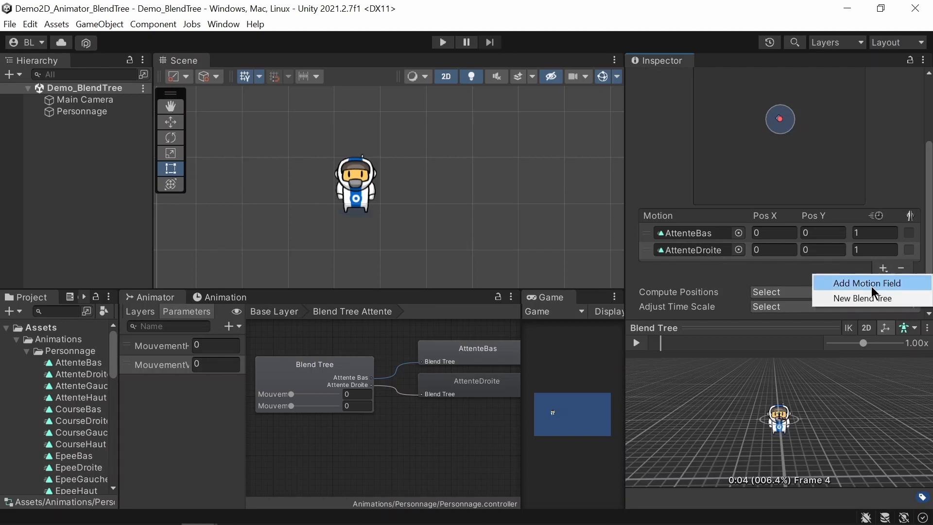
{"action": "left_click", "coordinate": [826, 283]}
{"action": "left_click", "coordinate": [739, 266]}
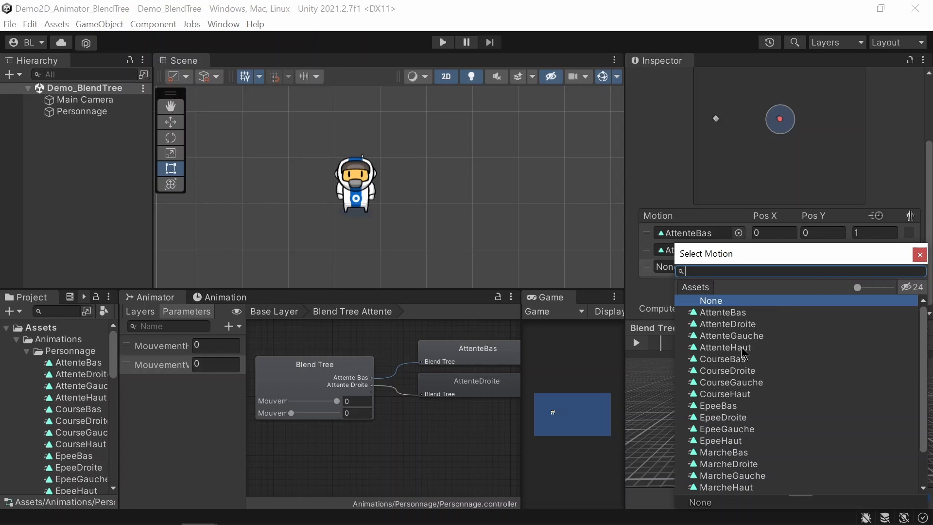
{"action": "double_click", "coordinate": [751, 337]}
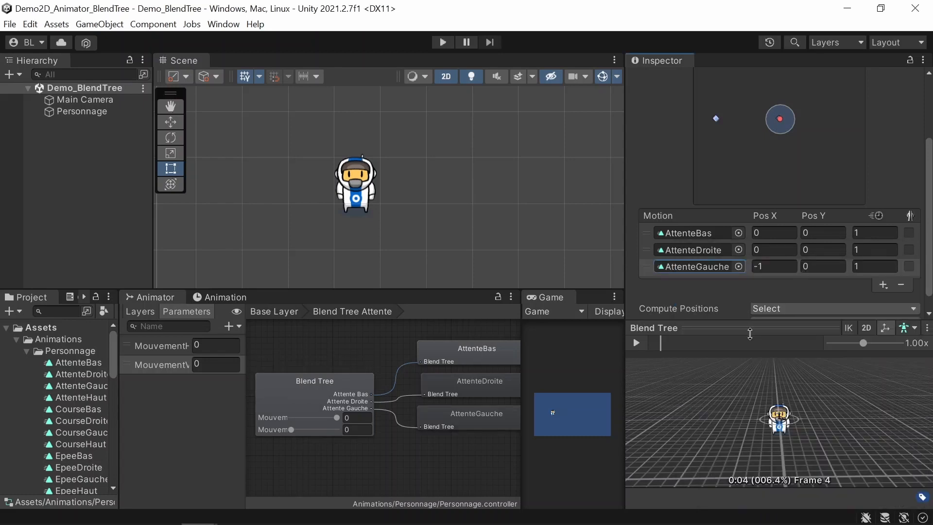
Step: Add a motion field with the AttenteHaut clip and reorder it directly below AttenteBas in the motion list
{"action": "left_click", "coordinate": [883, 284]}
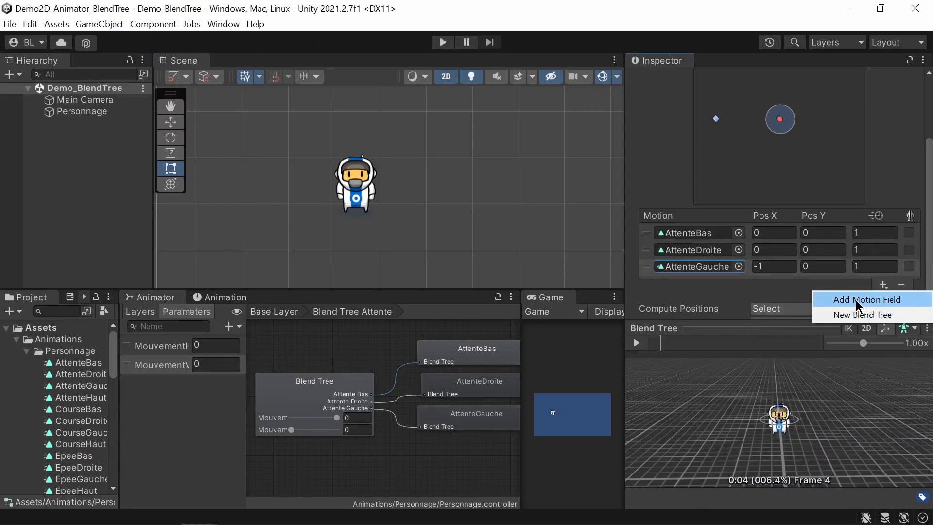
{"action": "left_click", "coordinate": [857, 300]}
{"action": "left_click", "coordinate": [738, 283]}
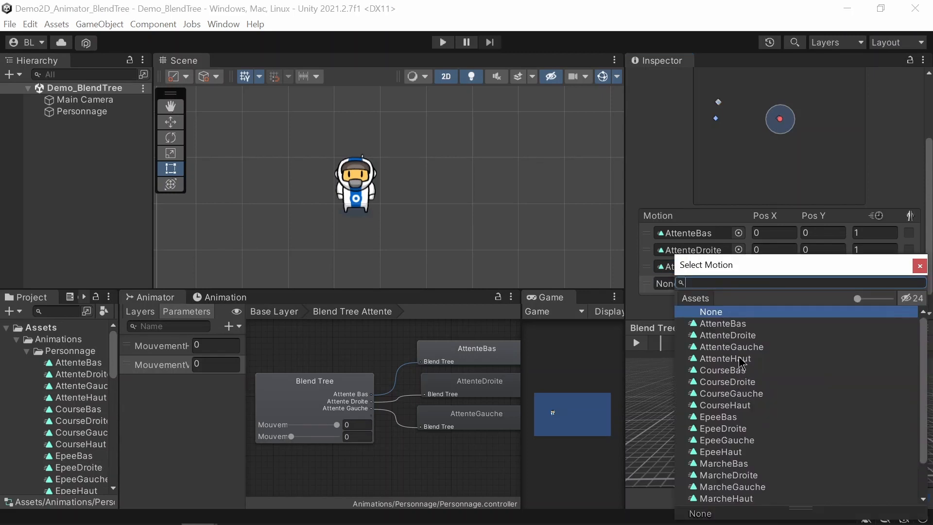
{"action": "double_click", "coordinate": [724, 359]}
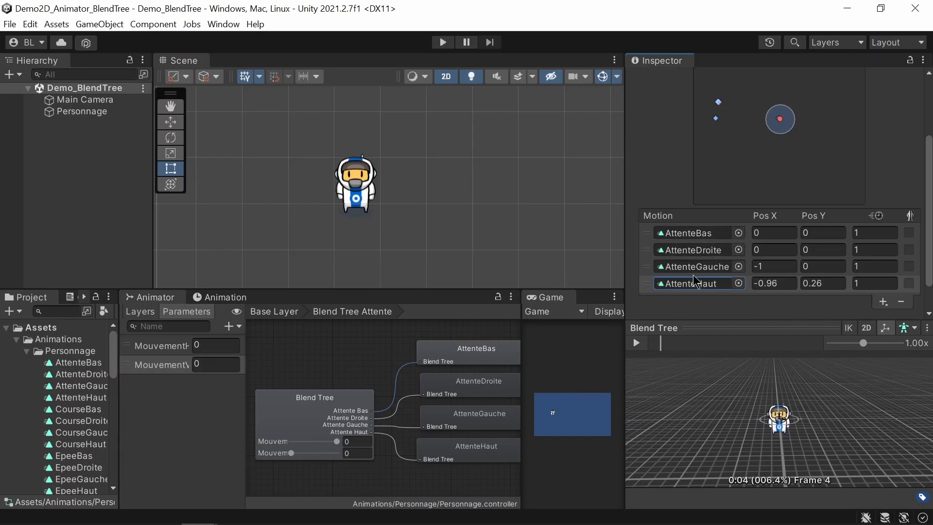
{"action": "left_click_drag", "start_coordinate": [650, 289], "coordinate": [651, 251]}
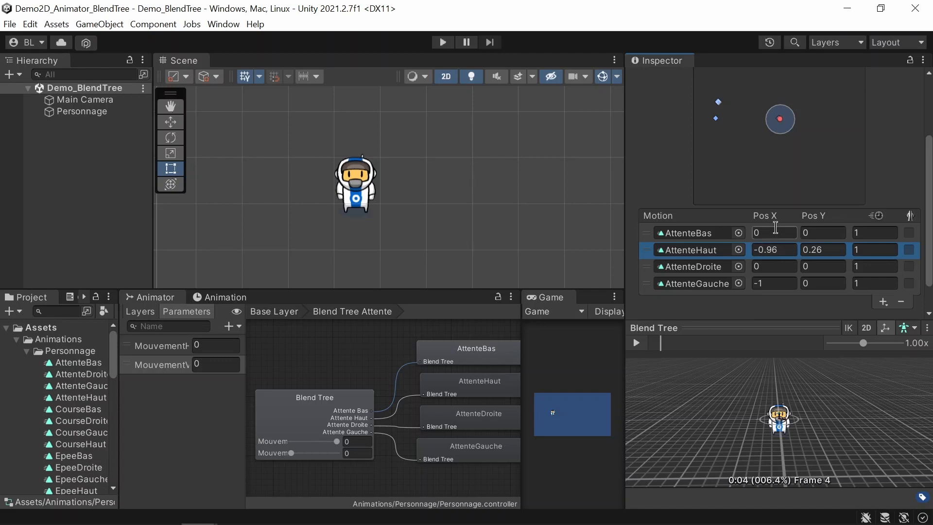
Step: Set AttenteBas's Pos Y to -1, and AttenteHaut's position to Pos X 0 and Pos Y 1
{"action": "left_click", "coordinate": [807, 232]}
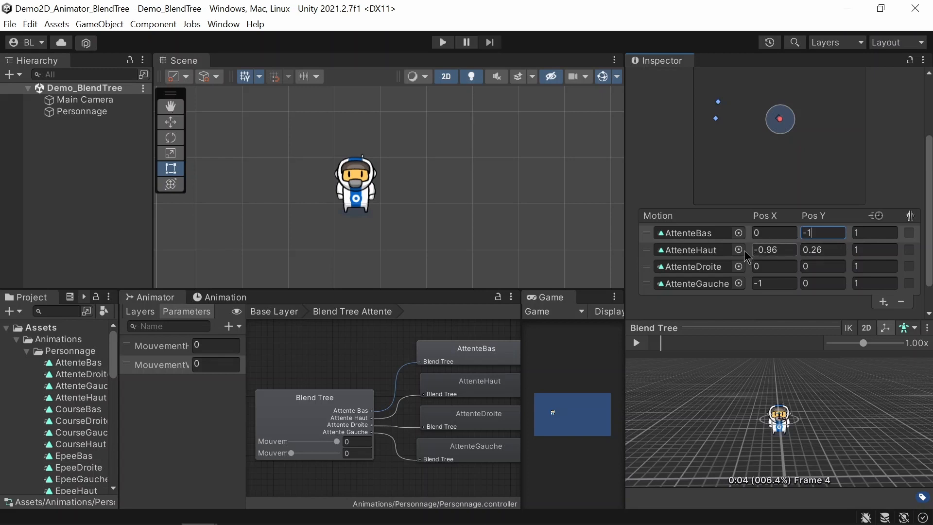
{"action": "left_click", "coordinate": [781, 248]}
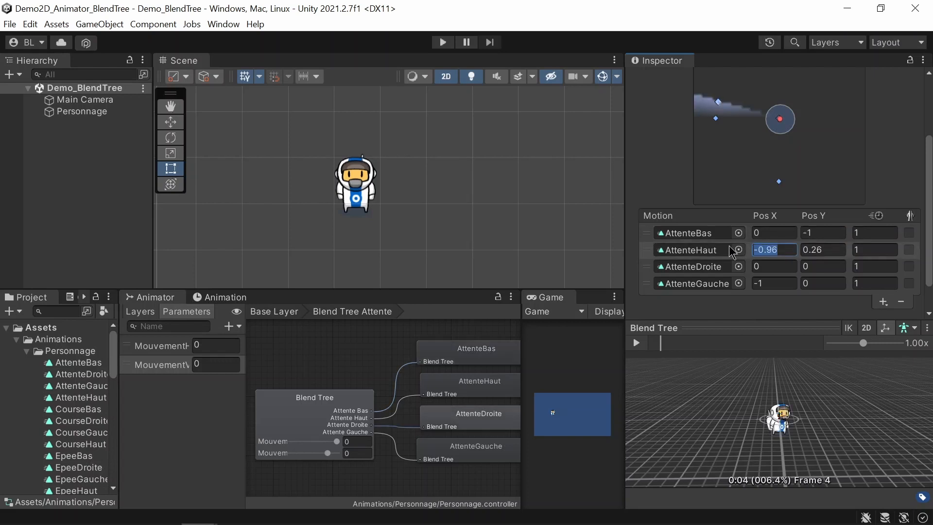
{"action": "type", "text": "0"}
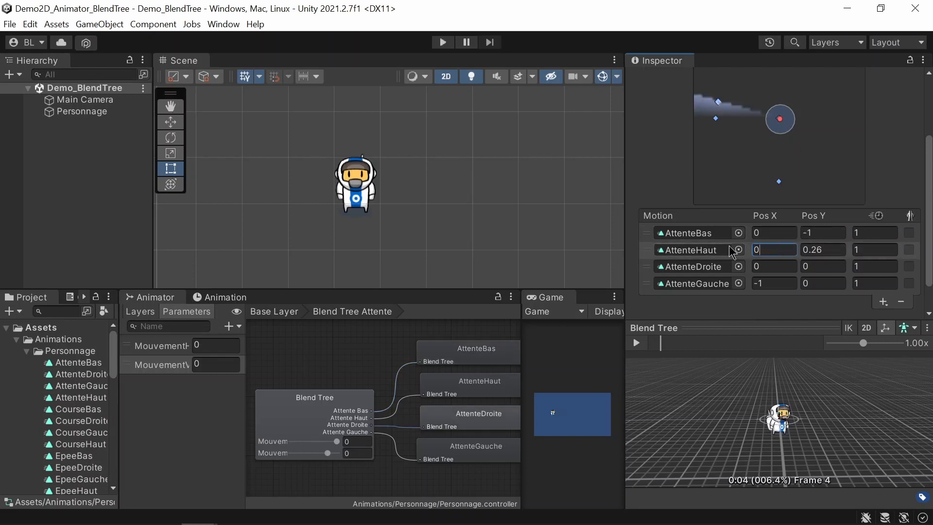
{"action": "left_click", "coordinate": [827, 248]}
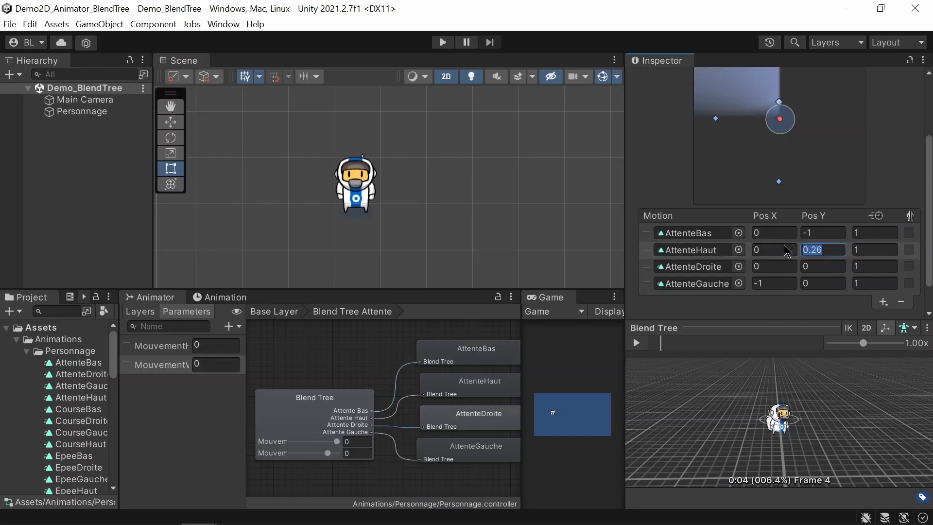
{"action": "type", "text": "1"}
{"action": "key", "text": "Tab"}
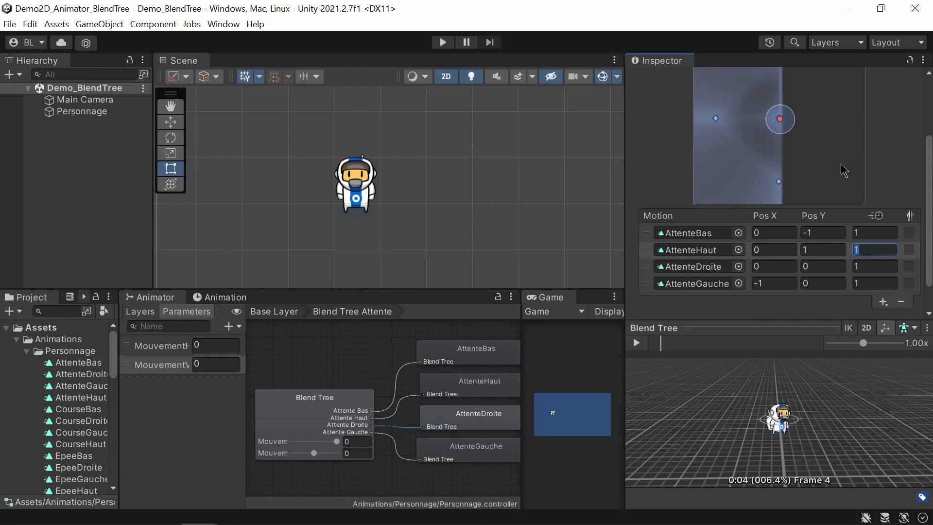
Step: Enlarge the Inspector area above the preview and set AttenteDroite's Pos X to 1
{"action": "scroll", "coordinate": [875, 172], "scroll_direction": "up", "scroll_amount": 2}
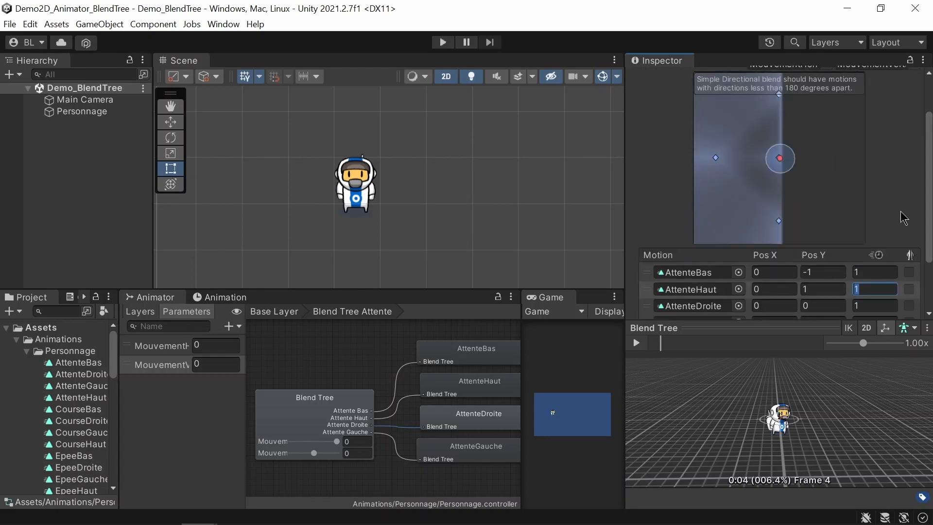
{"action": "left_click_drag", "start_coordinate": [791, 321], "coordinate": [792, 360]}
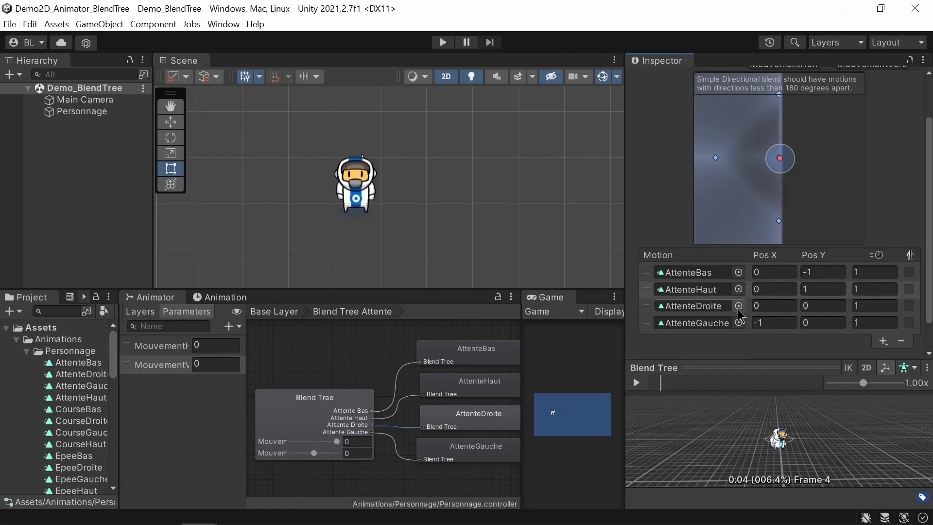
{"action": "left_click", "coordinate": [769, 307]}
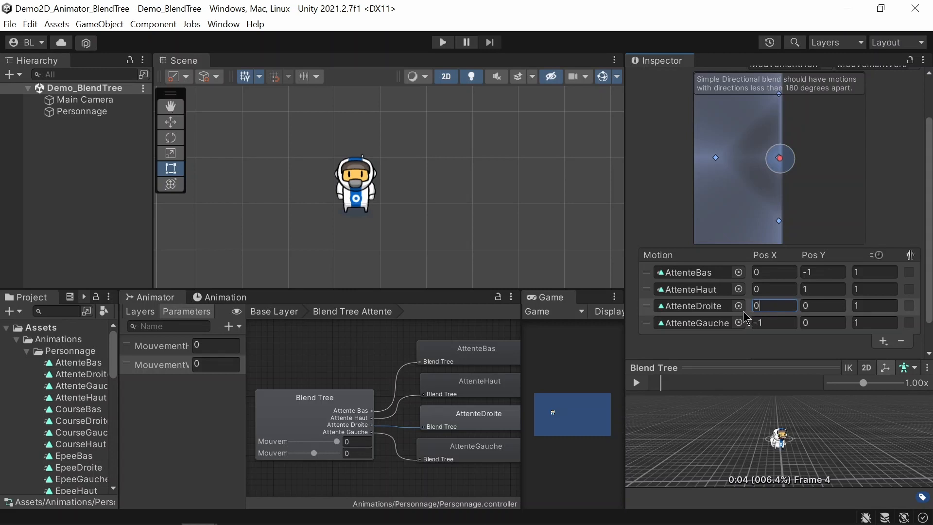
{"action": "double_click", "coordinate": [761, 306]}
{"action": "type", "text": "1"}
{"action": "left_click", "coordinate": [767, 325]}
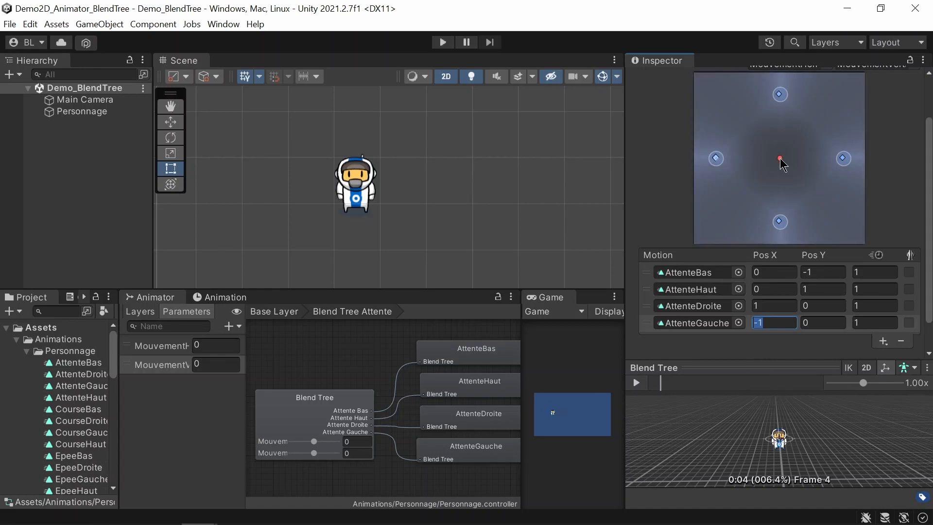
Step: Move the blend point near AttenteHaut, at about 0.05 horizontal and 0.80 vertical, and play the preview animation
{"action": "left_click_drag", "start_coordinate": [780, 158], "coordinate": [784, 113]}
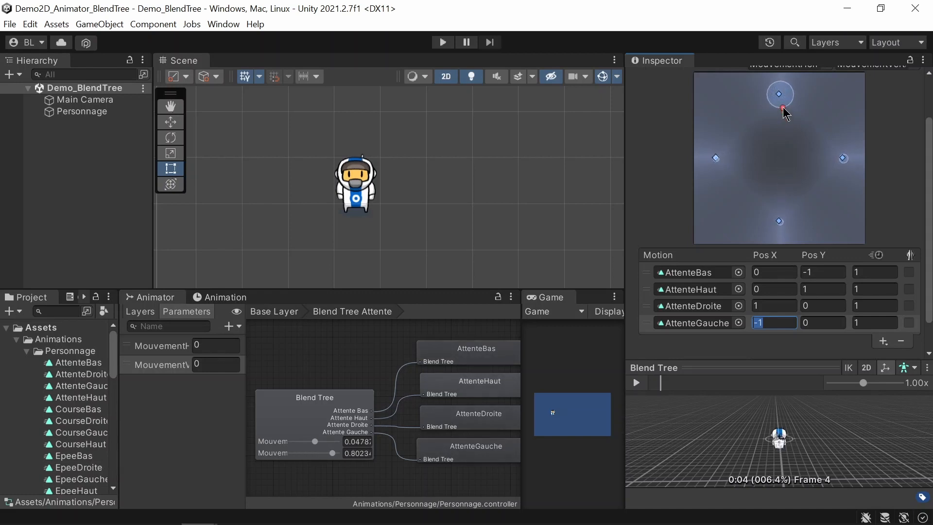
{"action": "left_click", "coordinate": [636, 382]}
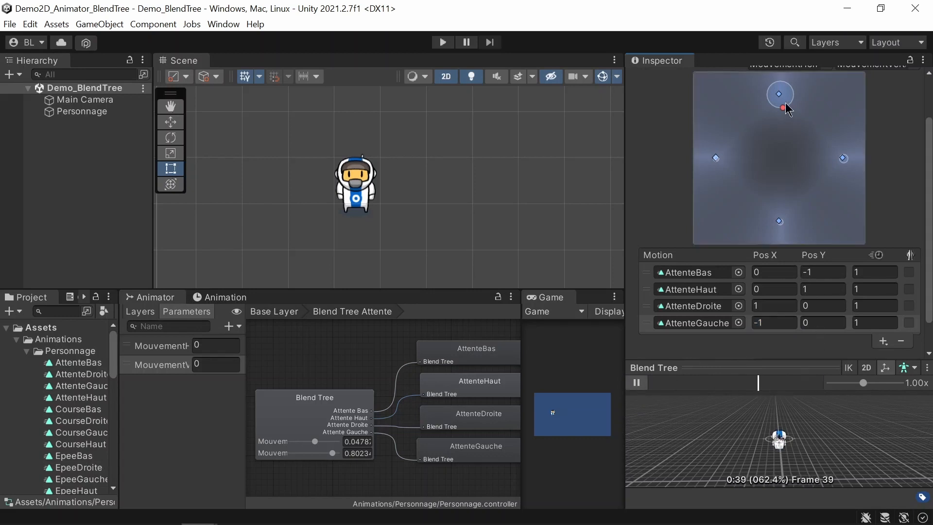
Step: Preview the blend at AttenteDroite and bring both blend values back close to the centre
{"action": "left_click_drag", "start_coordinate": [785, 104], "coordinate": [843, 159]}
{"action": "left_click", "coordinate": [779, 156]}
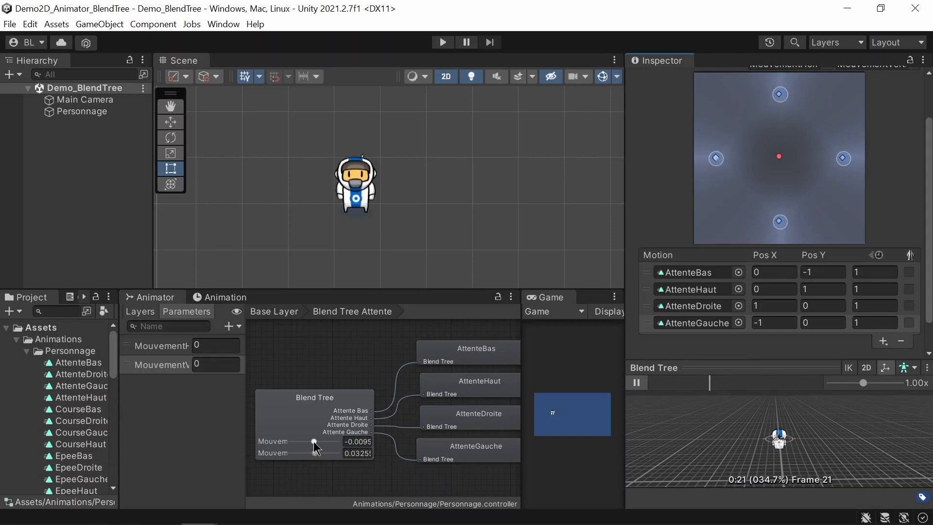
{"action": "mouse_move", "coordinate": [314, 441]}
{"action": "left_mouse_down"}
{"action": "mouse_move", "coordinate": [289, 447]}
{"action": "mouse_move", "coordinate": [349, 445]}
{"action": "mouse_move", "coordinate": [287, 455]}
{"action": "mouse_move", "coordinate": [349, 461]}
{"action": "mouse_move", "coordinate": [309, 454]}
{"action": "left_mouse_up"}
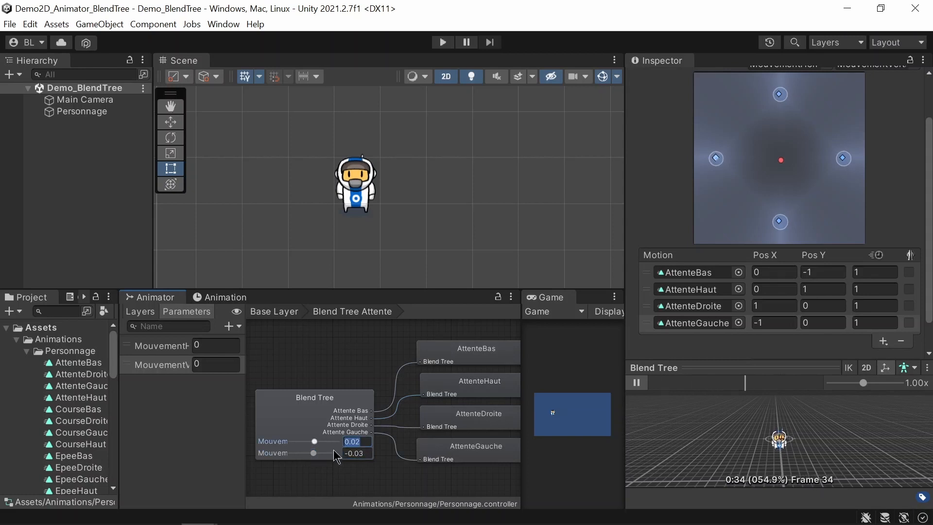
Step: Set both the horizontal and vertical values of the Blend Tree node to 0 and pause the preview animation
{"action": "type", "text": "0"}
{"action": "left_click", "coordinate": [367, 452]}
{"action": "type", "text": "0"}
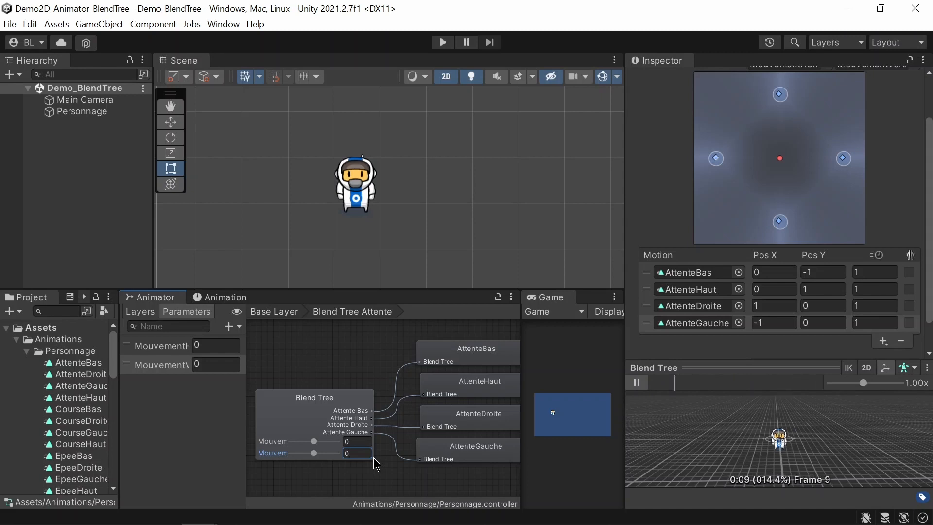
{"action": "left_click", "coordinate": [636, 382]}
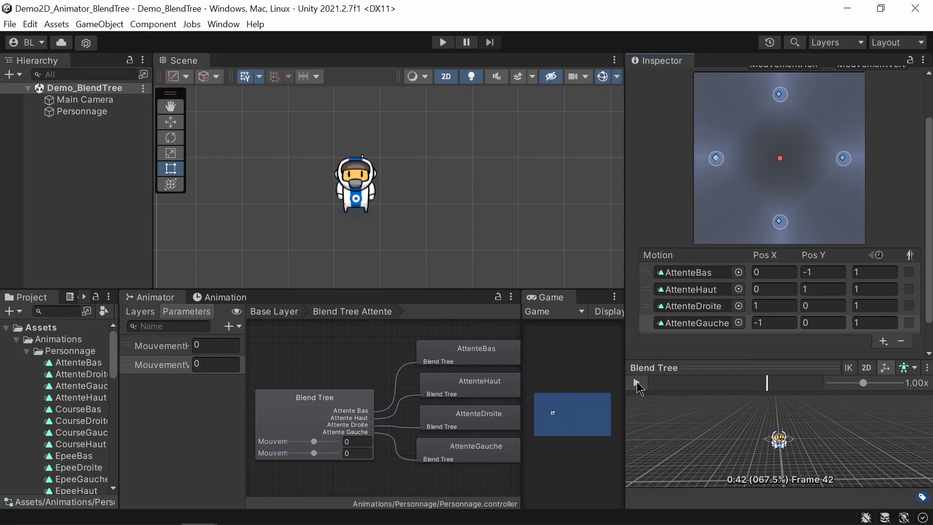
Step: Select the Personnage in the scene, return to the Base Layer graph and select the AttenteBas state
{"action": "scroll", "coordinate": [466, 404], "scroll_direction": "down", "scroll_amount": 1}
{"action": "scroll", "coordinate": [466, 405], "scroll_direction": "down", "scroll_amount": 2}
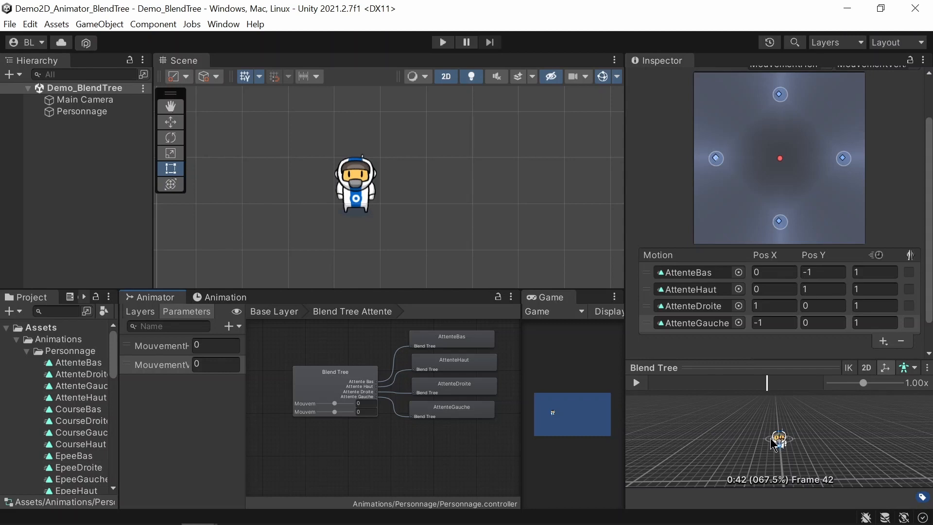
{"action": "left_click", "coordinate": [356, 173]}
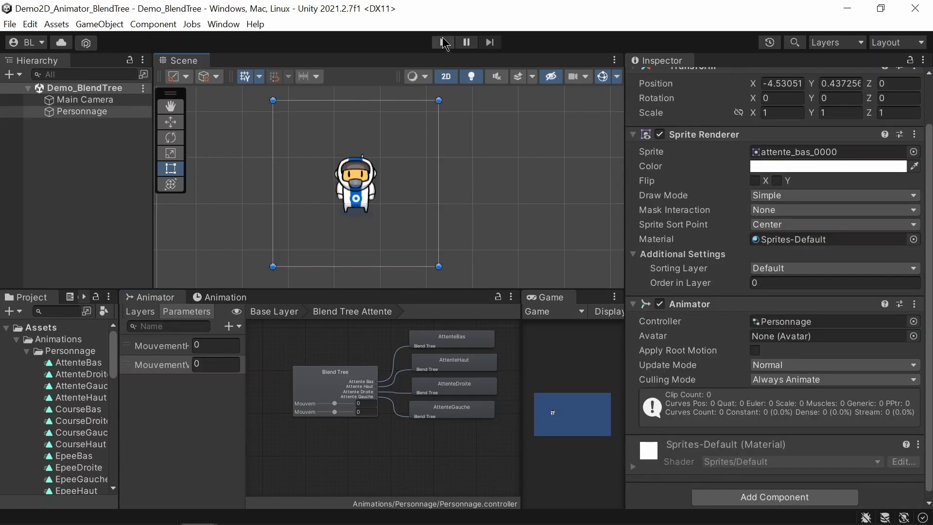
{"action": "left_click", "coordinate": [283, 320]}
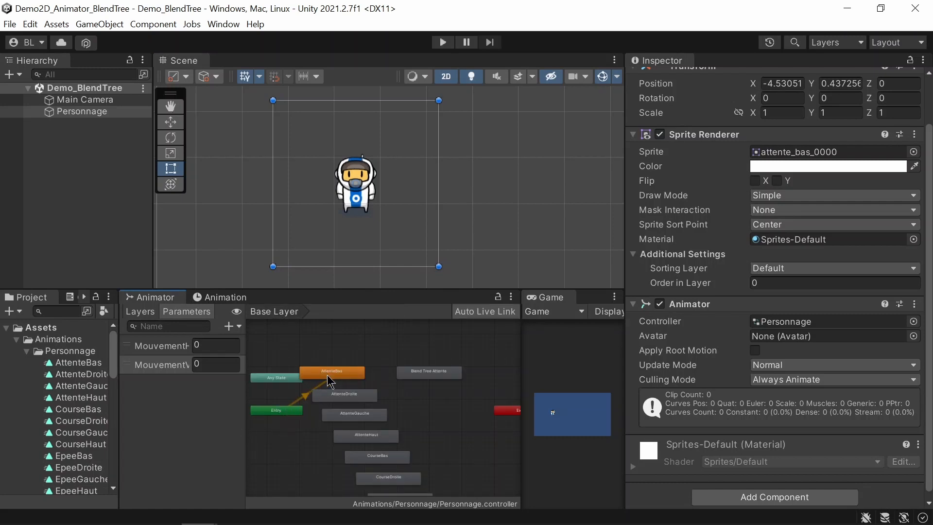
{"action": "left_click", "coordinate": [342, 378]}
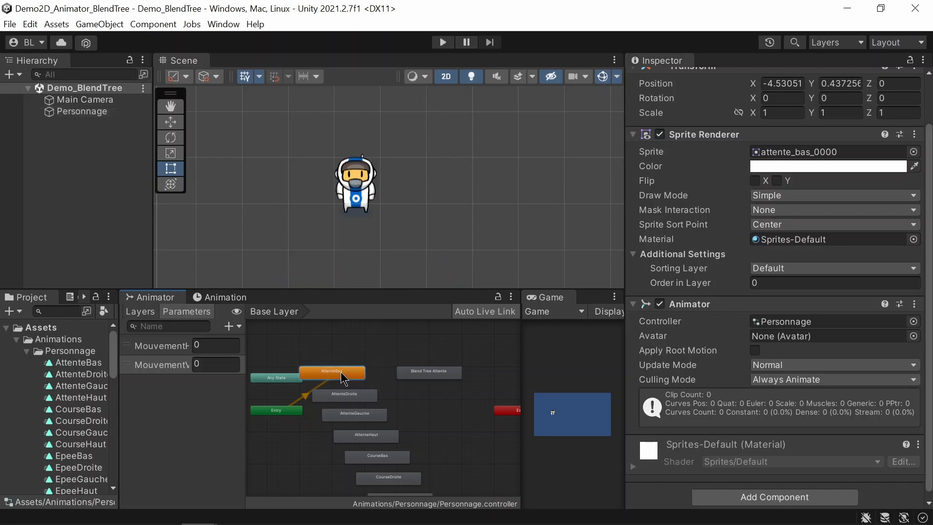
Step: Make Blend Tree Attente the layer's default state and move it above the row of AttenteBas
{"action": "left_click", "coordinate": [422, 377]}
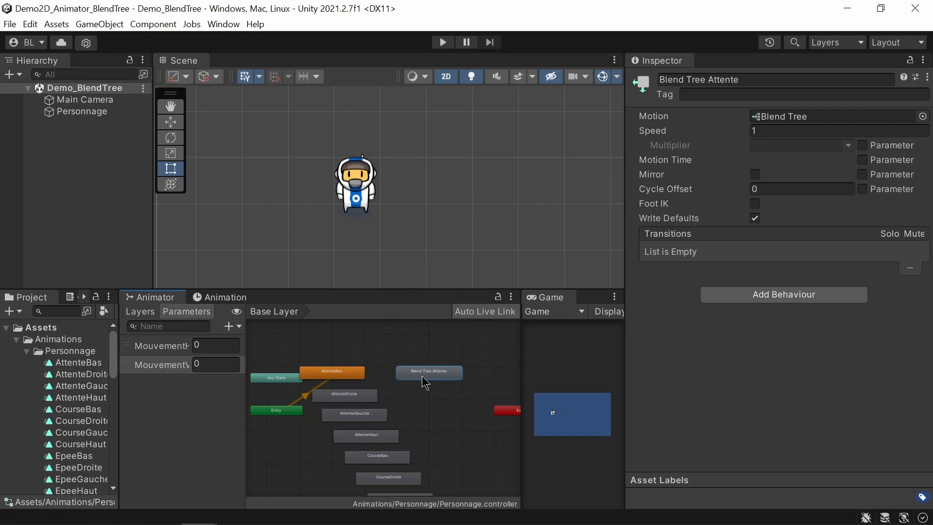
{"action": "scroll", "coordinate": [425, 382], "scroll_direction": "up", "scroll_amount": 2}
{"action": "right_click", "coordinate": [423, 376]}
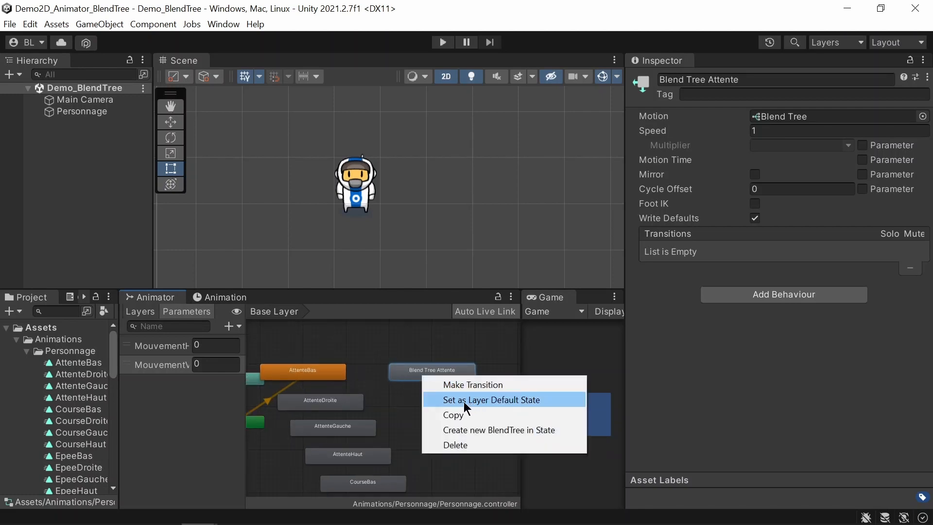
{"action": "left_click", "coordinate": [501, 399]}
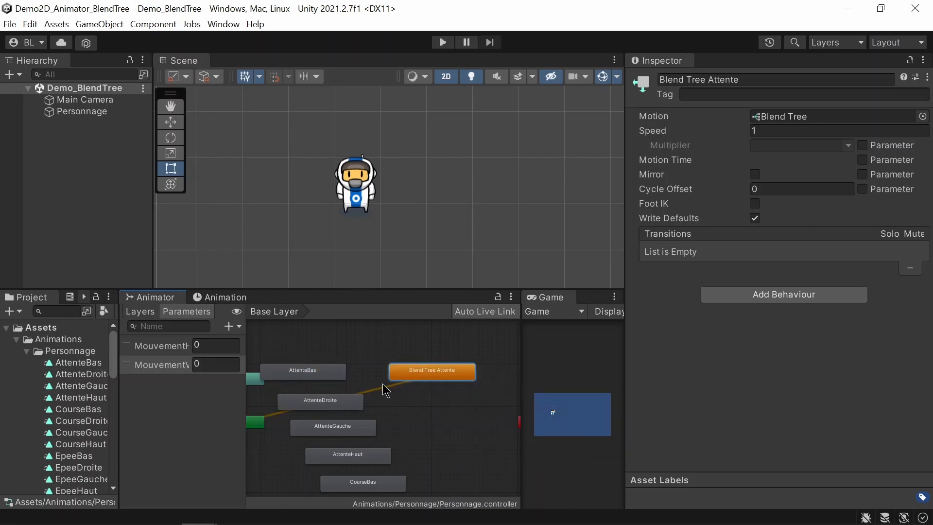
{"action": "left_click_drag", "start_coordinate": [426, 376], "coordinate": [406, 358]}
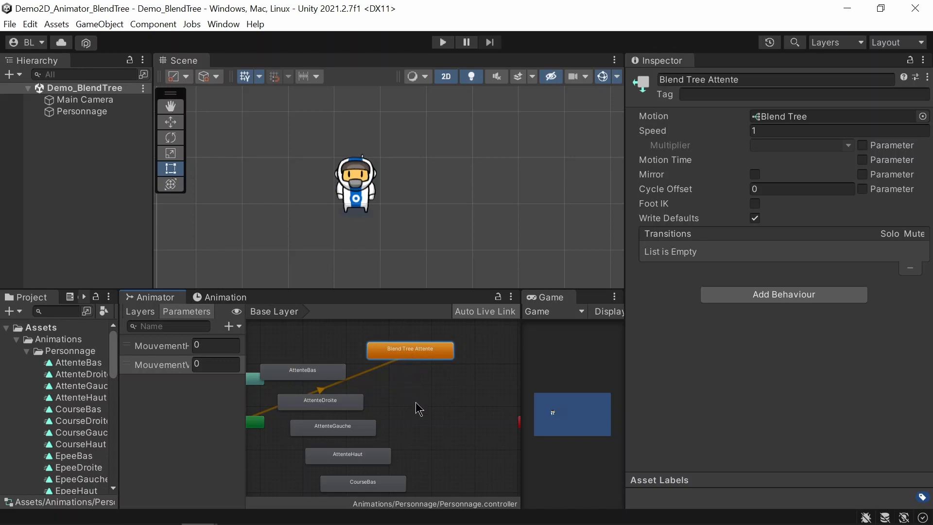
Step: Enter Play mode and set the MouvementHorizontal parameter to -1 to test the character's direction
{"action": "left_click", "coordinate": [443, 42]}
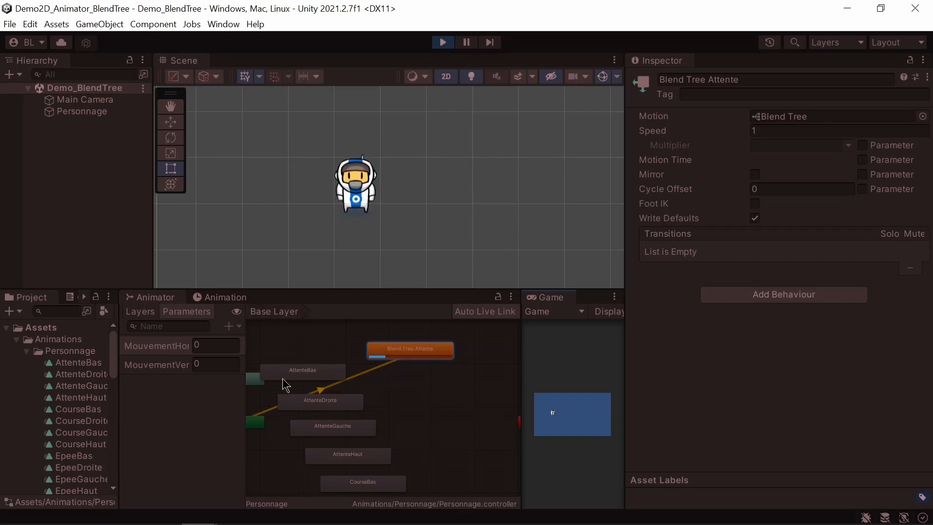
{"action": "scroll", "coordinate": [384, 433], "scroll_direction": "down", "scroll_amount": 3}
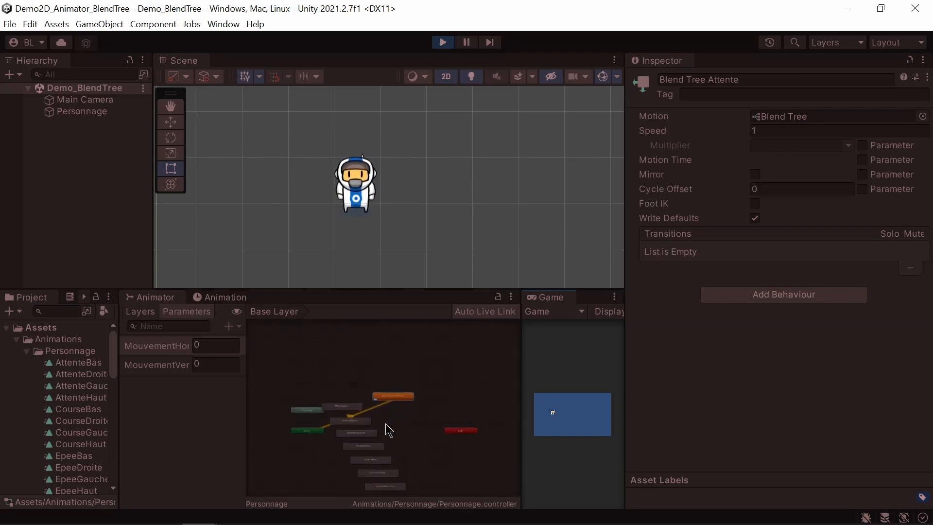
{"action": "scroll", "coordinate": [387, 388], "scroll_direction": "up", "scroll_amount": 1}
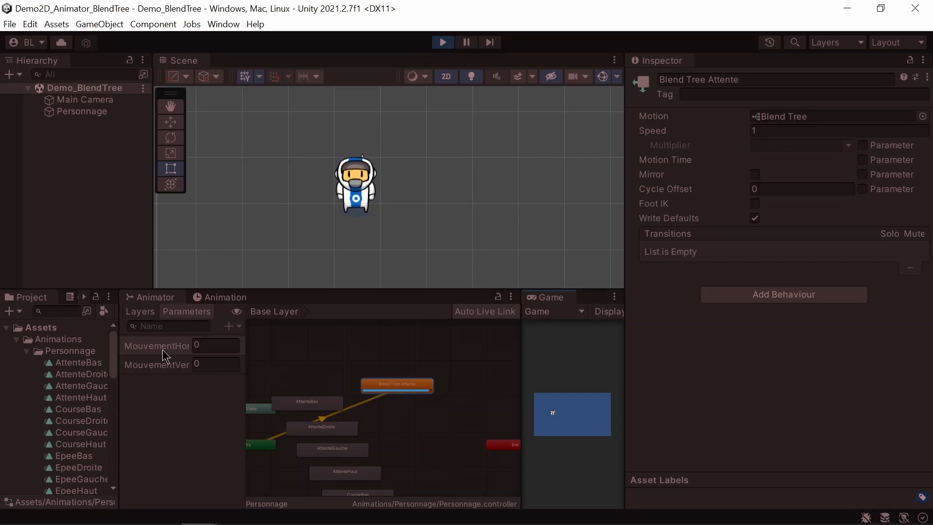
{"action": "left_click", "coordinate": [214, 345]}
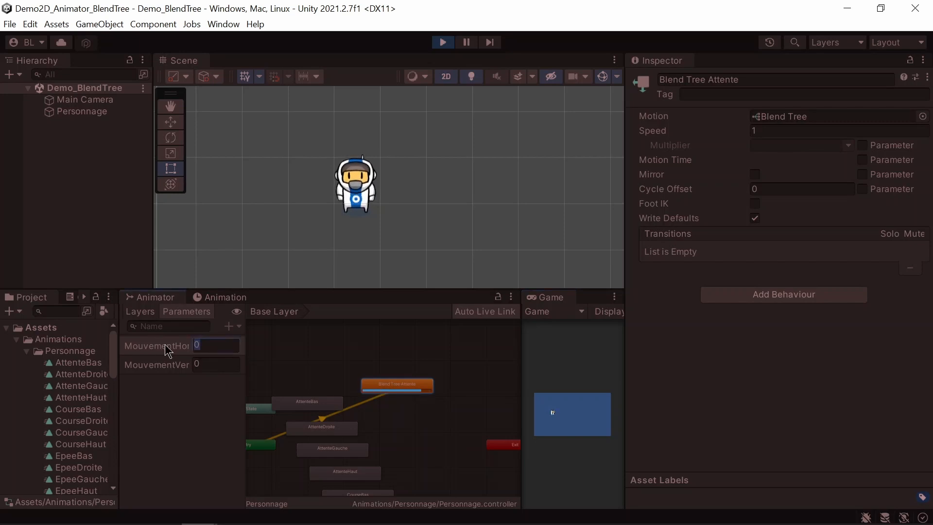
{"action": "type", "text": "-1"}
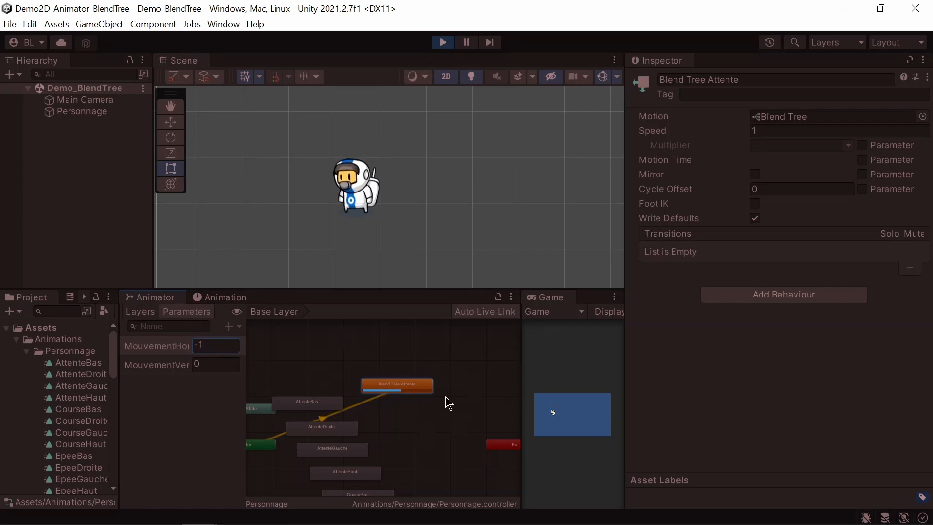
Step: Open the Blend Tree Attente graph and test MouvementHorizontal at 1 and back at 0
{"action": "left_click", "coordinate": [397, 389]}
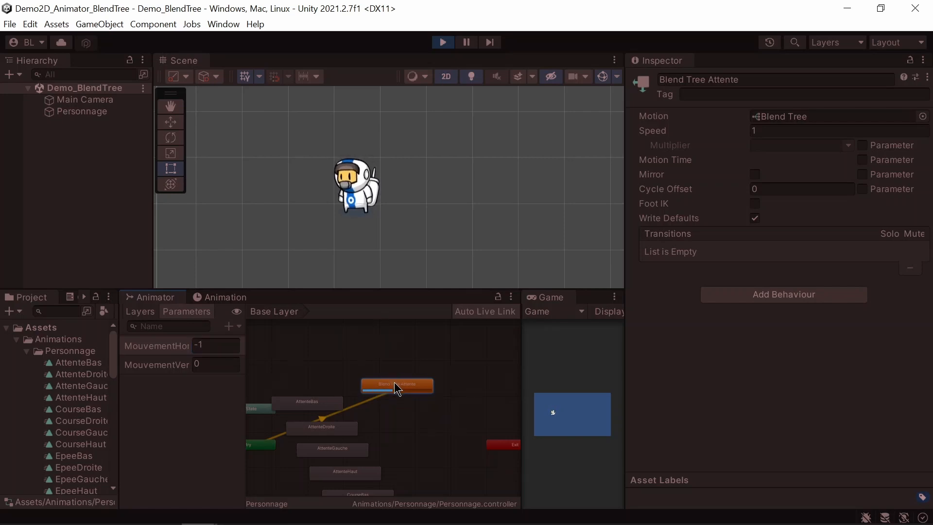
{"action": "double_click", "coordinate": [397, 388]}
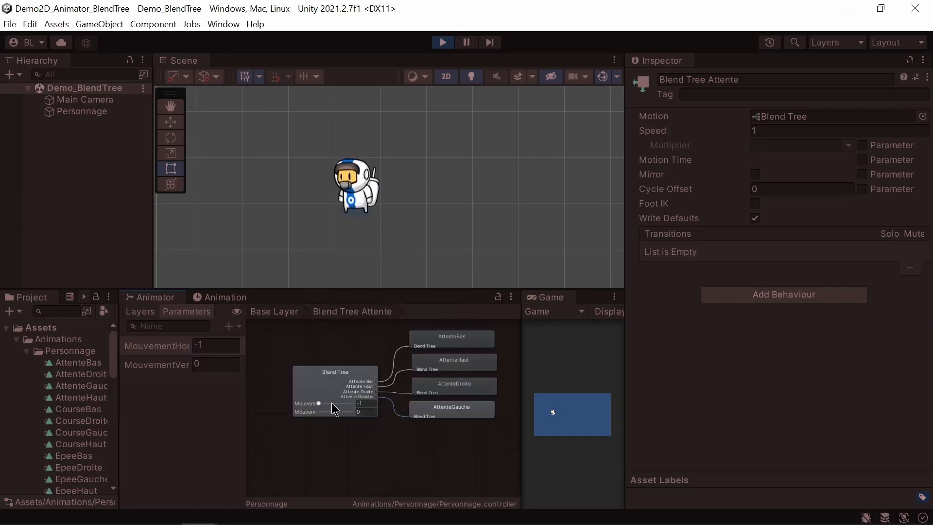
{"action": "left_click", "coordinate": [223, 345]}
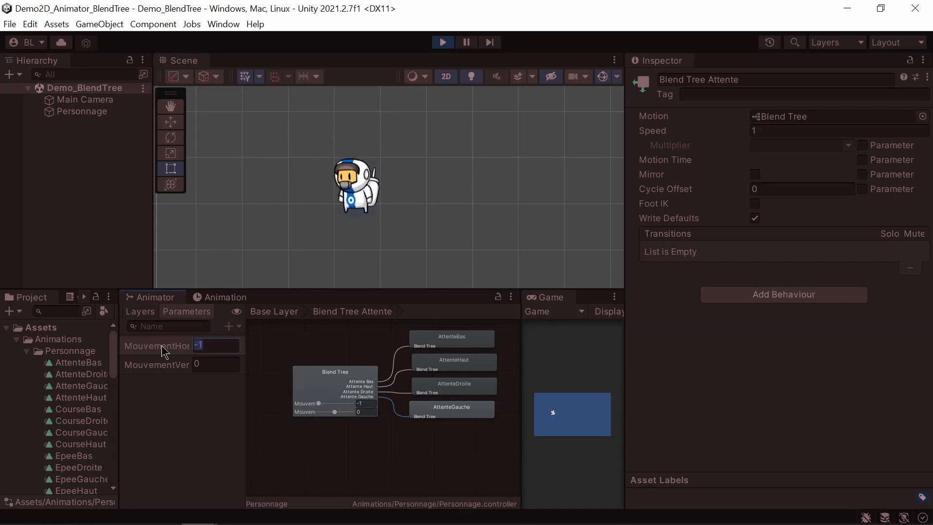
{"action": "type", "text": "1"}
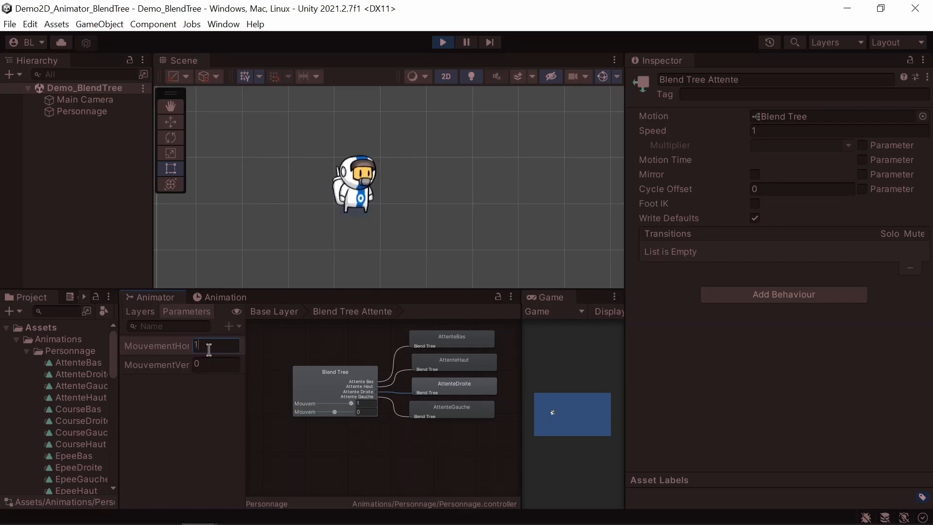
{"action": "left_click_drag", "start_coordinate": [209, 348], "coordinate": [174, 342]}
{"action": "type", "text": "0"}
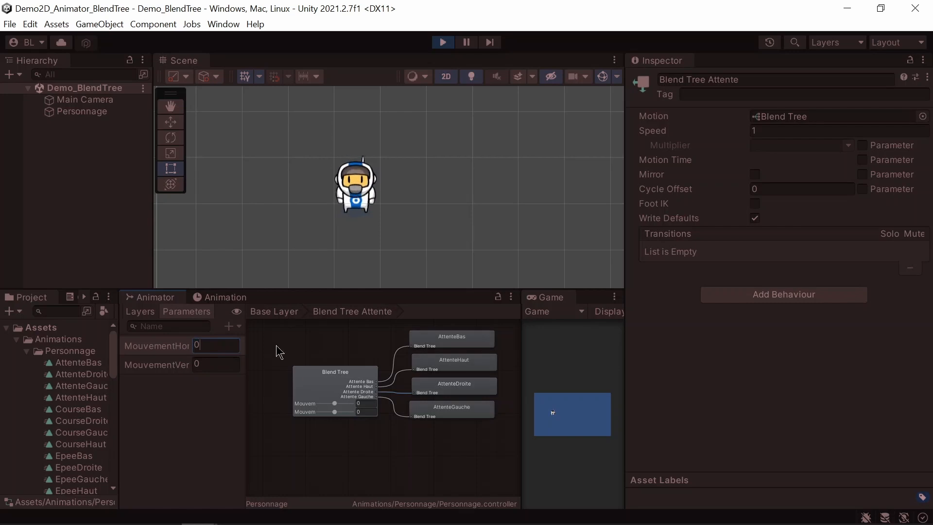
Step: Test MouvementVertical at 1 and at -1, and exit Play mode
{"action": "left_click", "coordinate": [209, 363]}
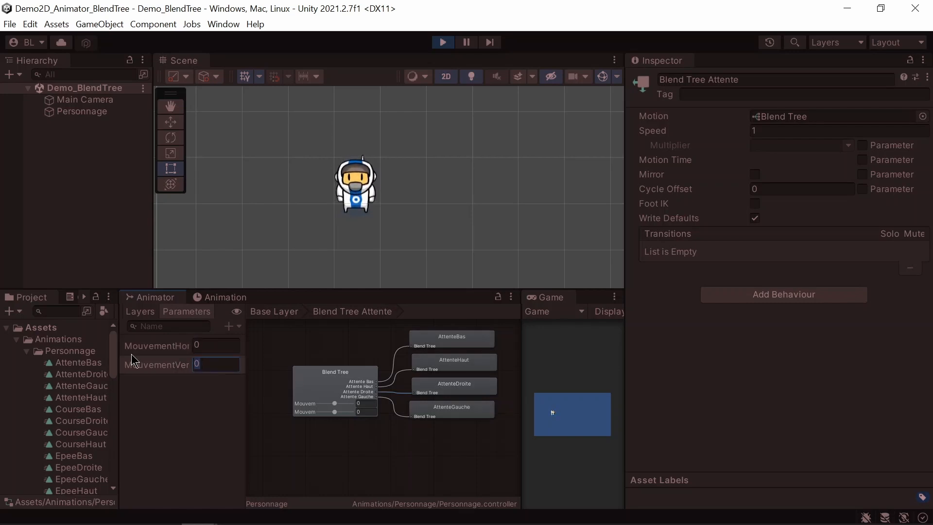
{"action": "type", "text": "1"}
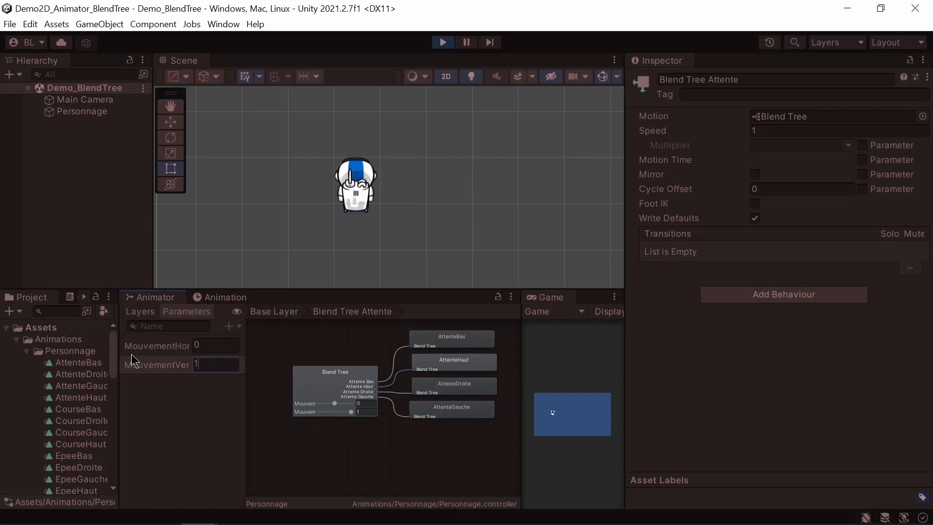
{"action": "type", "text": "--"}
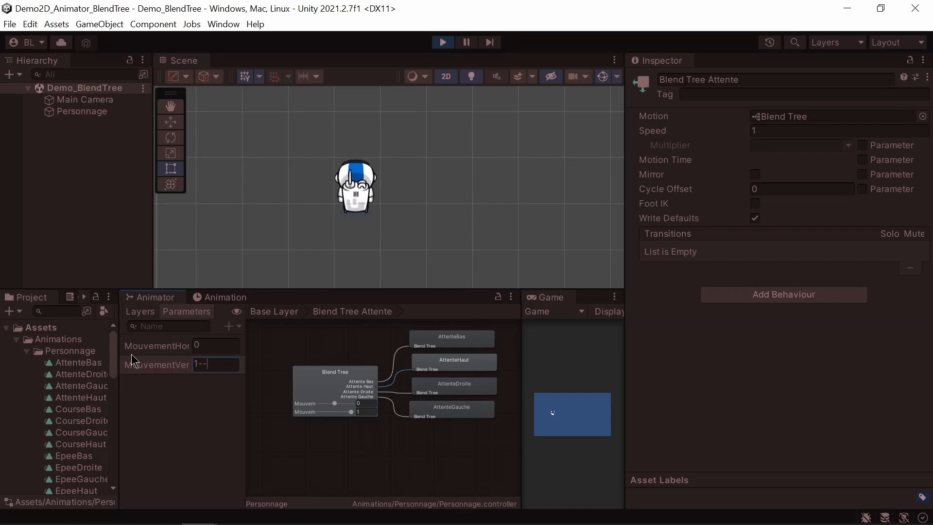
{"action": "key", "text": "BackSpace"}
{"action": "key", "text": "BackSpace"}
{"action": "key", "text": "BackSpace"}
{"action": "type", "text": "-1"}
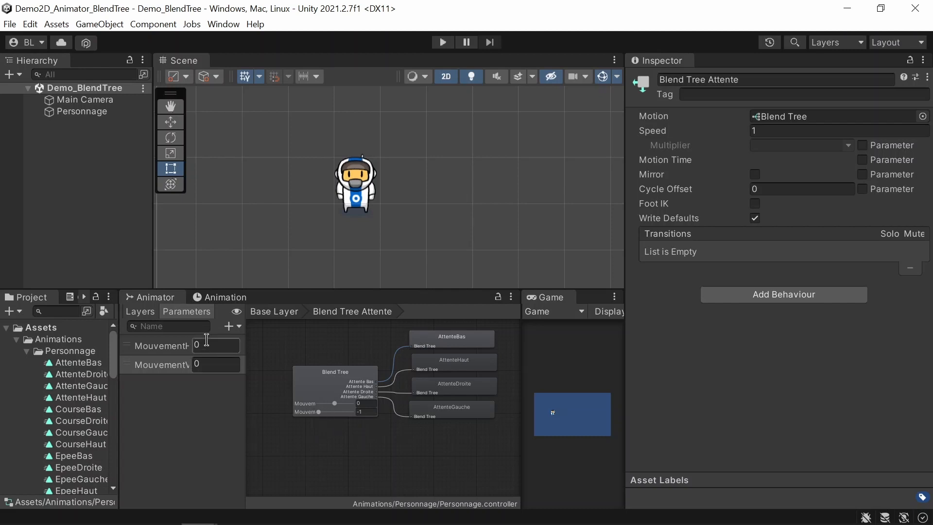
Step: Reset the Blend Tree node's vertical value to 0 and return to the Base Layer graph
{"action": "left_click", "coordinate": [373, 411]}
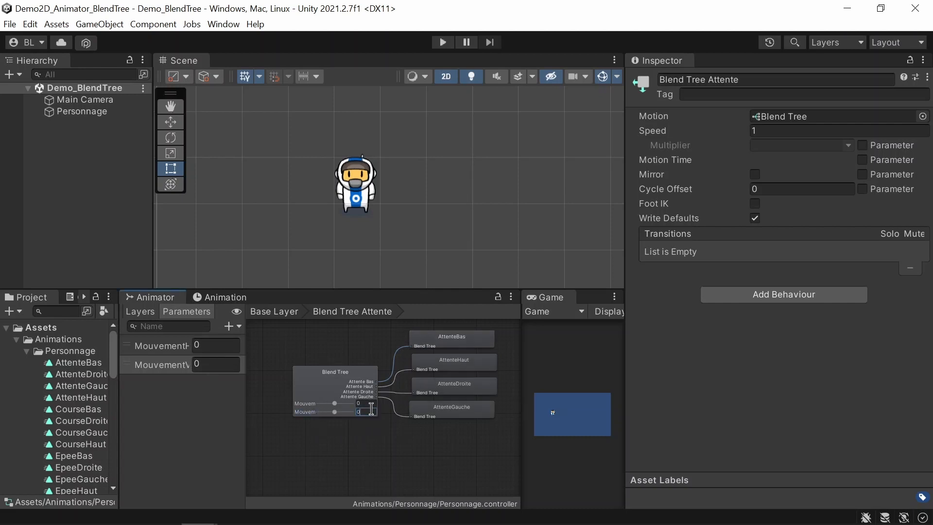
{"action": "type", "text": "0"}
{"action": "left_click", "coordinate": [290, 318]}
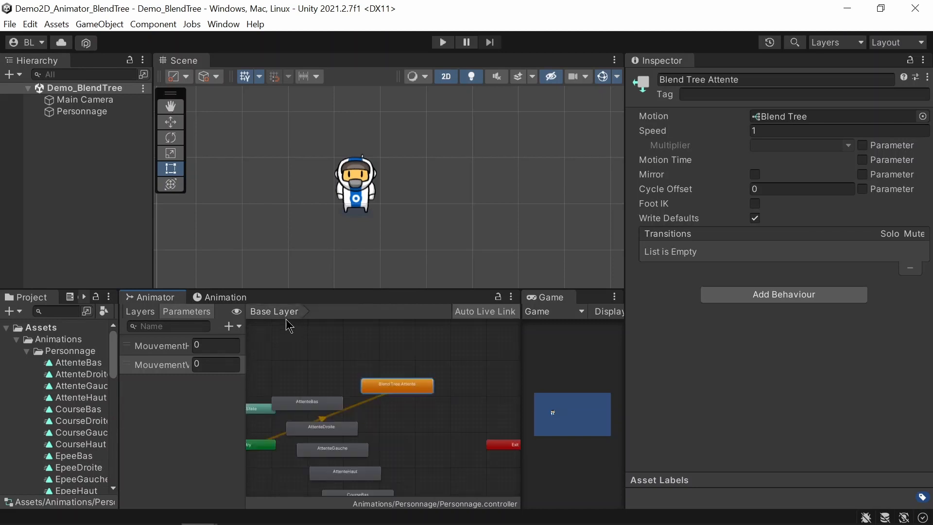
Step: Delete the individual AttenteBas, AttenteDroite, AttenteGauche and AttenteHaut states from the Base Layer
{"action": "middle_click_drag", "start_coordinate": [401, 456], "coordinate": [426, 397]}
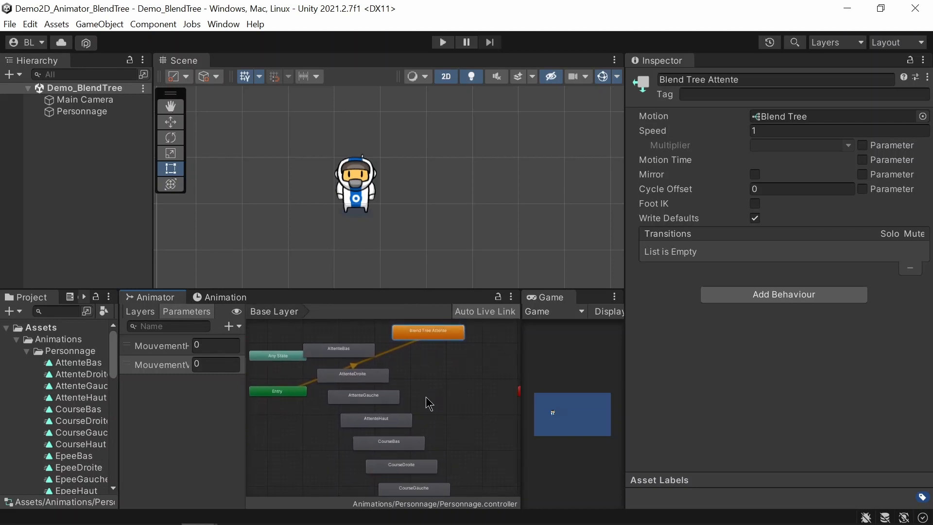
{"action": "left_click", "coordinate": [356, 355]}
{"action": "left_click", "coordinate": [368, 382], "text": "shift"}
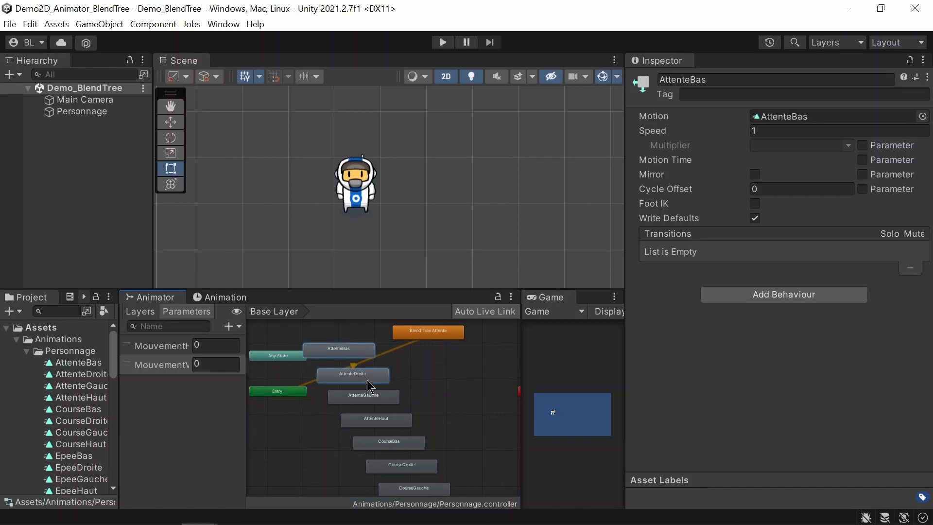
{"action": "left_click", "coordinate": [377, 399], "text": "shift"}
{"action": "left_click", "coordinate": [383, 423], "text": "shift"}
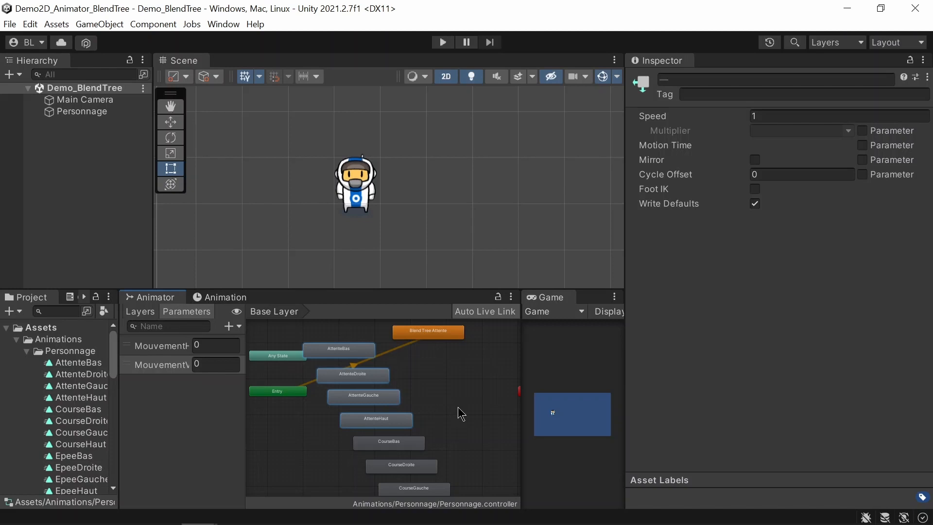
{"action": "key", "text": "Delete"}
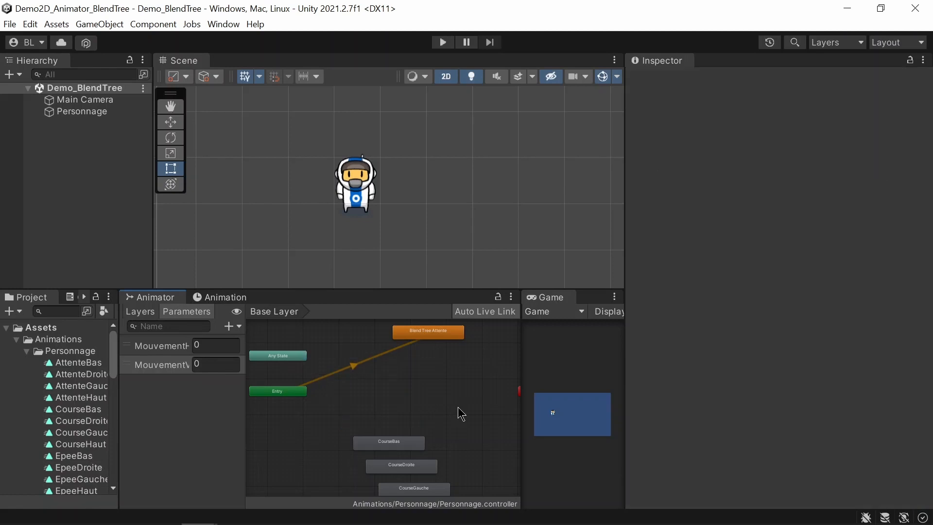
Step: Delete all remaining individual animation states, from CourseBas down to the last one in the column, from the Base Layer
{"action": "scroll", "coordinate": [459, 408], "scroll_direction": "down", "scroll_amount": 2}
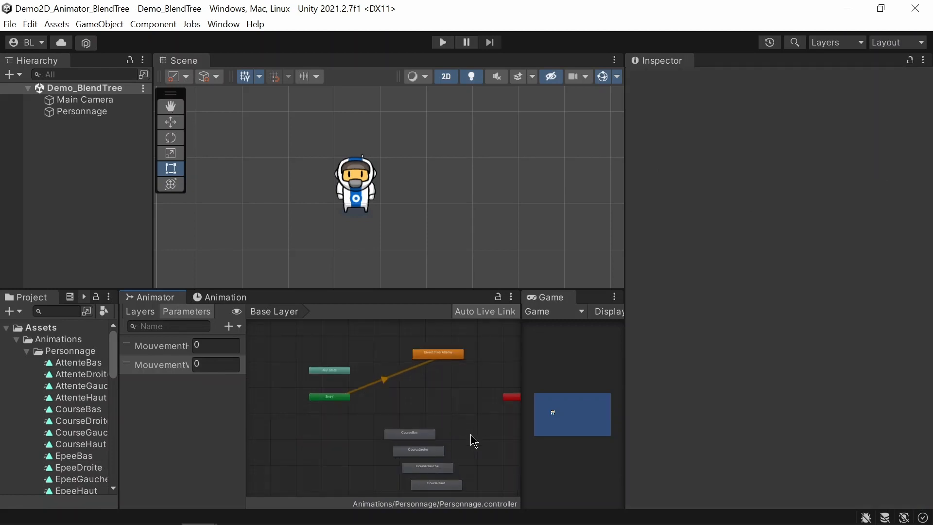
{"action": "left_click", "coordinate": [340, 362]}
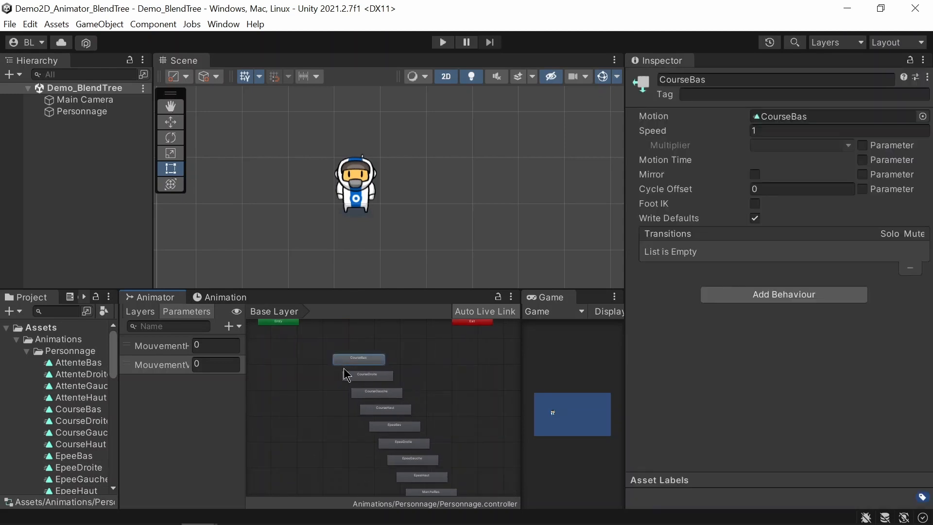
{"action": "scroll", "coordinate": [383, 409], "scroll_direction": "down", "scroll_amount": 3}
{"action": "middle_click_drag", "start_coordinate": [436, 434], "coordinate": [418, 389]}
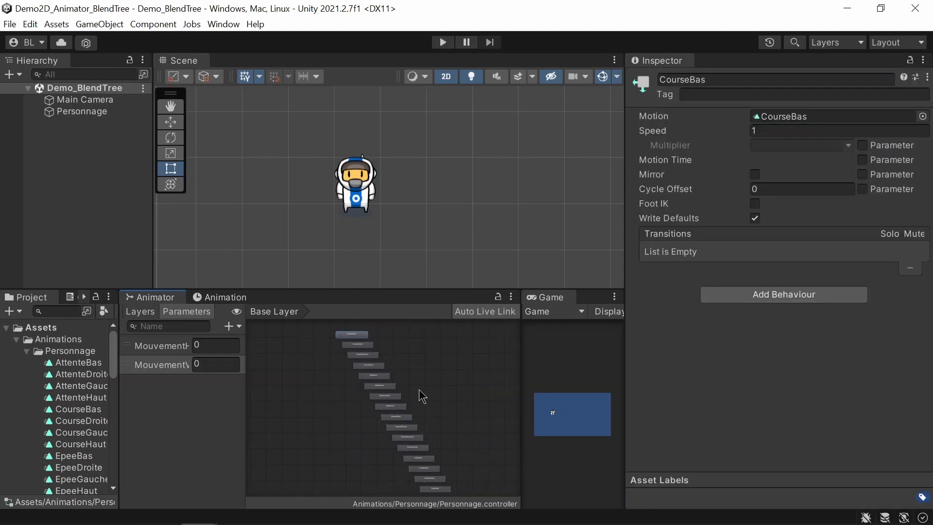
{"action": "left_click", "coordinate": [444, 488], "text": "shift"}
{"action": "scroll", "coordinate": [451, 475], "scroll_direction": "down", "scroll_amount": 1}
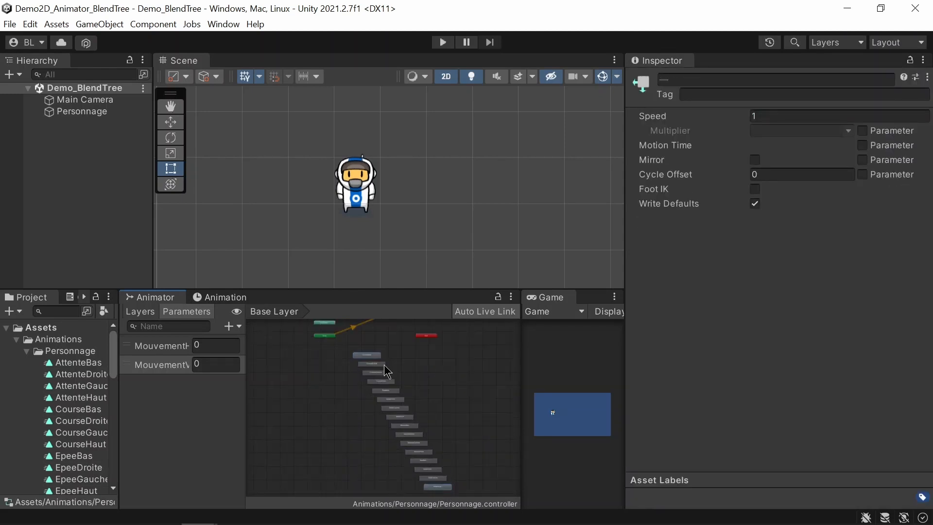
{"action": "left_click_drag", "start_coordinate": [334, 355], "coordinate": [475, 490]}
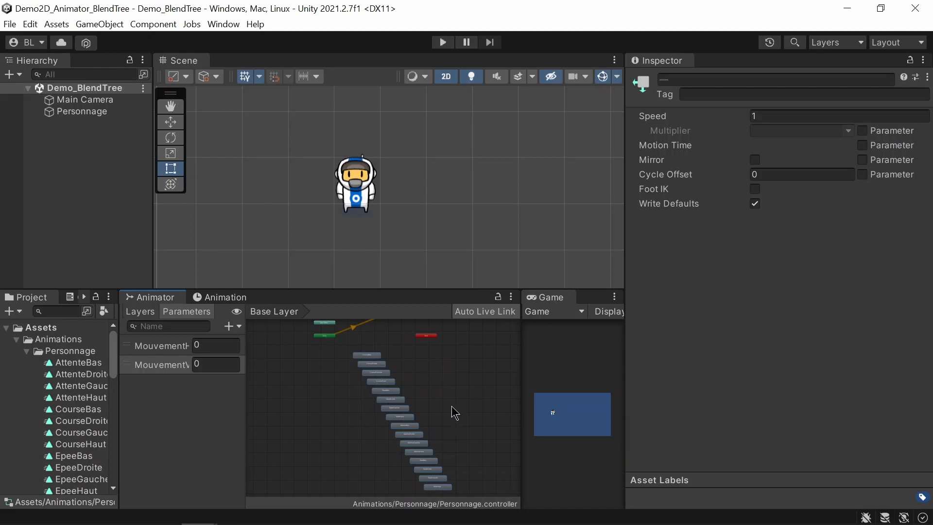
{"action": "key", "text": "Delete"}
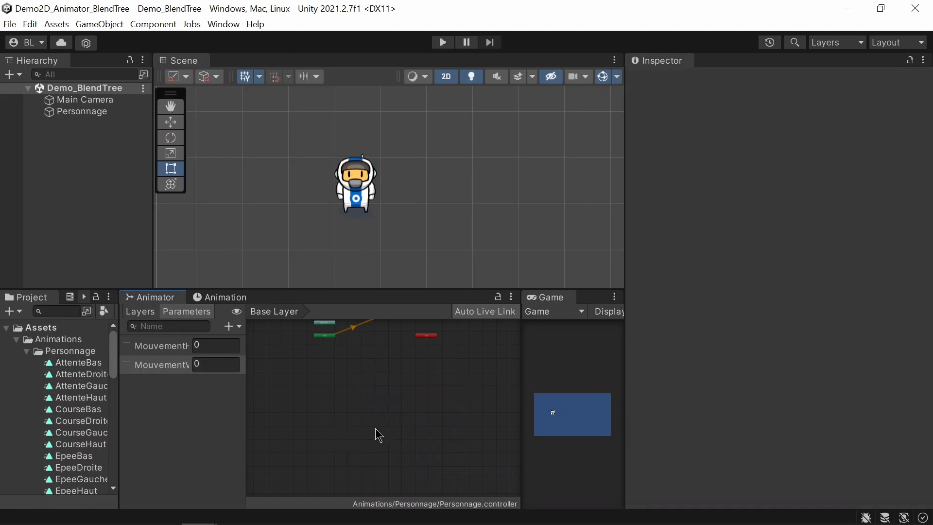
Step: Create a state from a new Blend Tree on the Base Layer, beneath Blend Tree Attente, and select it
{"action": "scroll", "coordinate": [378, 429], "scroll_direction": "down", "scroll_amount": 2}
{"action": "scroll", "coordinate": [380, 430], "scroll_direction": "up", "scroll_amount": 4}
{"action": "scroll", "coordinate": [373, 370], "scroll_direction": "down", "scroll_amount": 3}
{"action": "scroll", "coordinate": [413, 443], "scroll_direction": "up", "scroll_amount": 3}
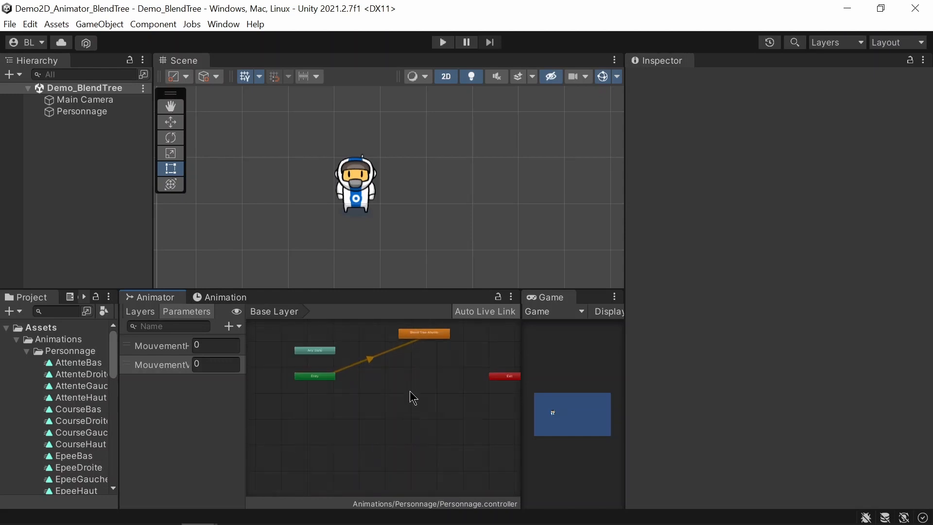
{"action": "middle_click_drag", "start_coordinate": [411, 400], "coordinate": [402, 430]}
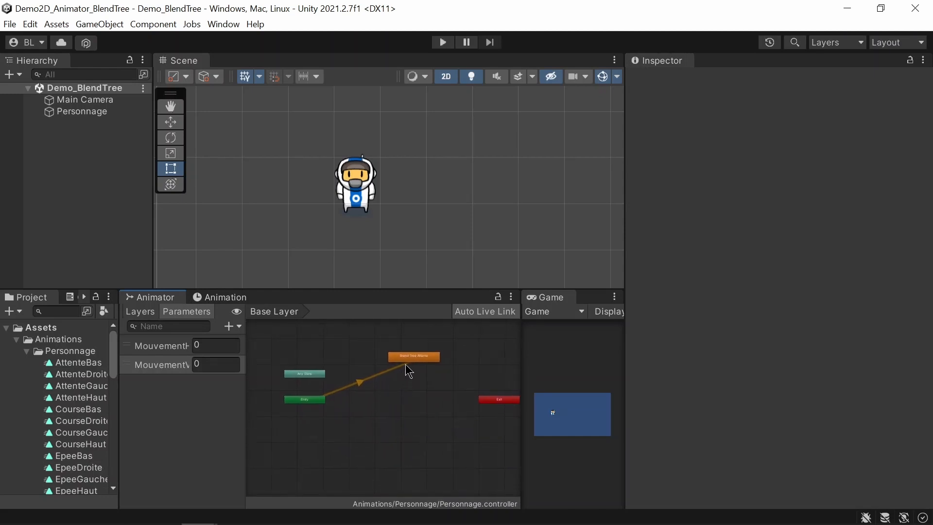
{"action": "right_click", "coordinate": [386, 393]}
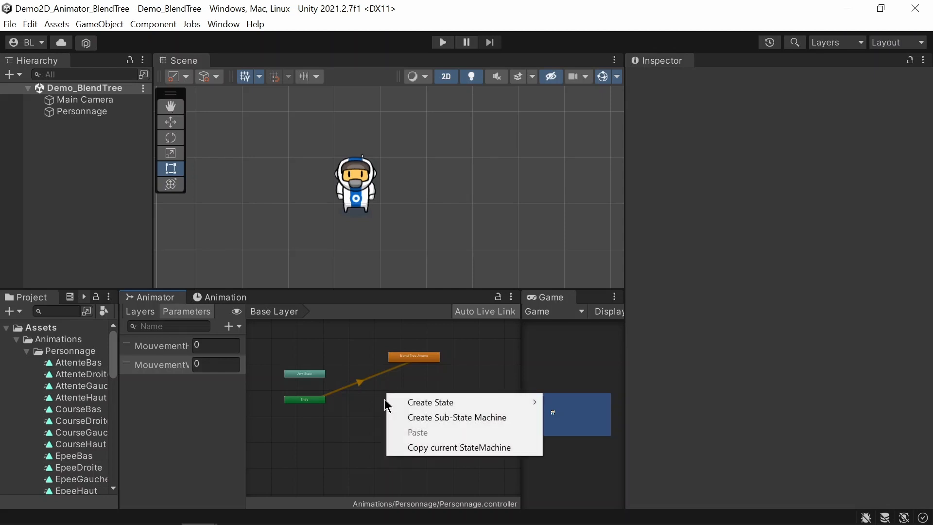
{"action": "mouse_move", "coordinate": [426, 402]}
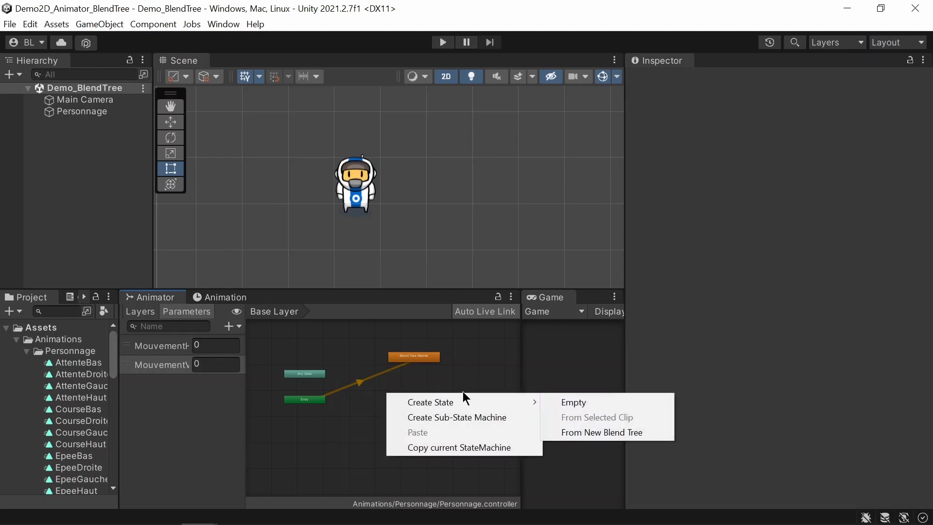
{"action": "left_click", "coordinate": [585, 434]}
{"action": "left_click", "coordinate": [414, 399]}
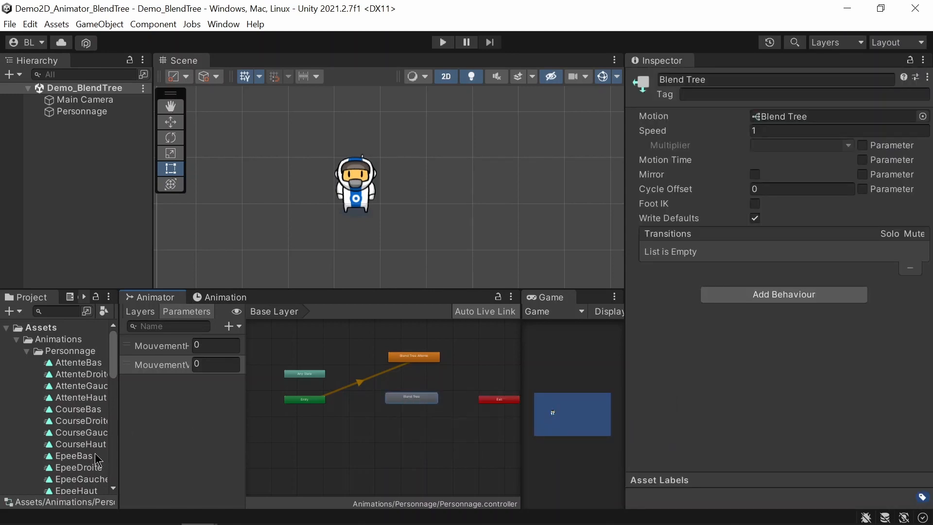
Step: Rename the new Blend Tree state as Blend Tree Marche
{"action": "left_click", "coordinate": [714, 81]}
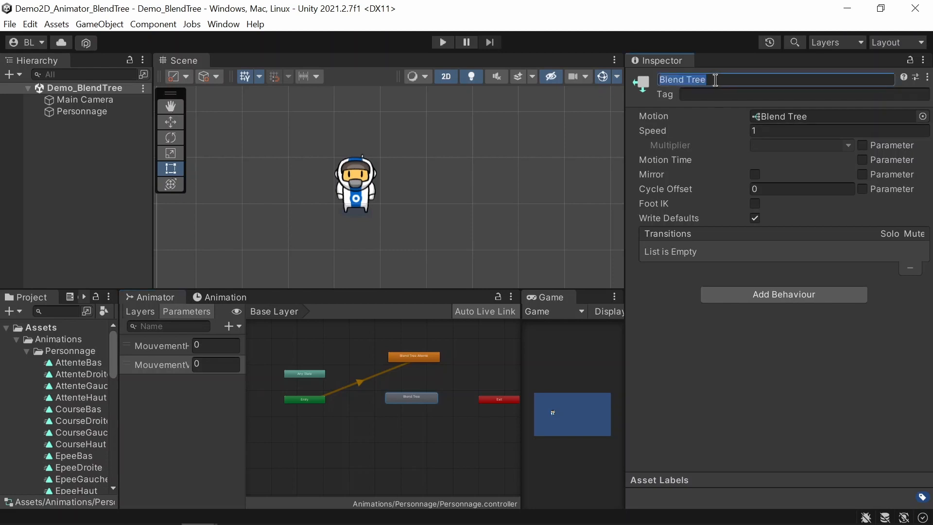
{"action": "left_click", "coordinate": [751, 83]}
{"action": "scroll", "coordinate": [435, 442], "scroll_direction": "up", "scroll_amount": 3}
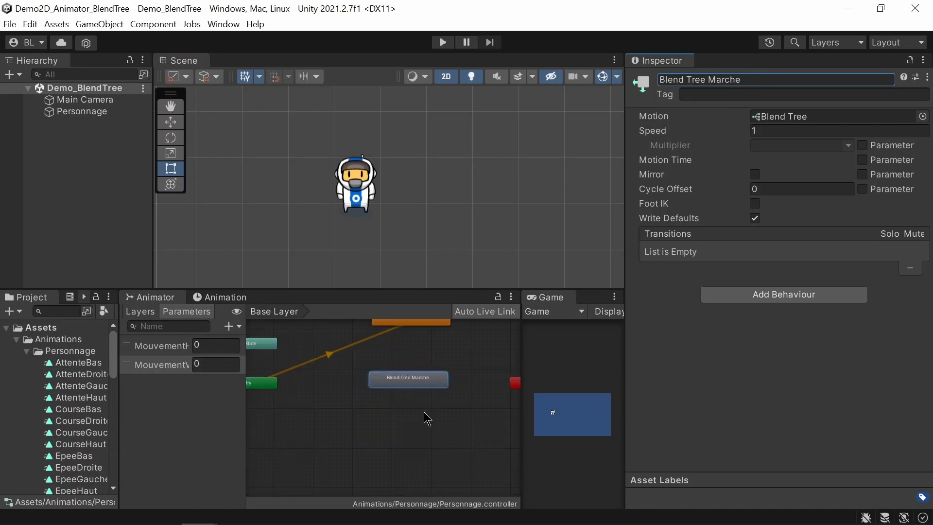
Step: Open the Blend Tree Marche graph and set its Blend Tree node's blend type to 2D Simple Directional
{"action": "double_click", "coordinate": [411, 384]}
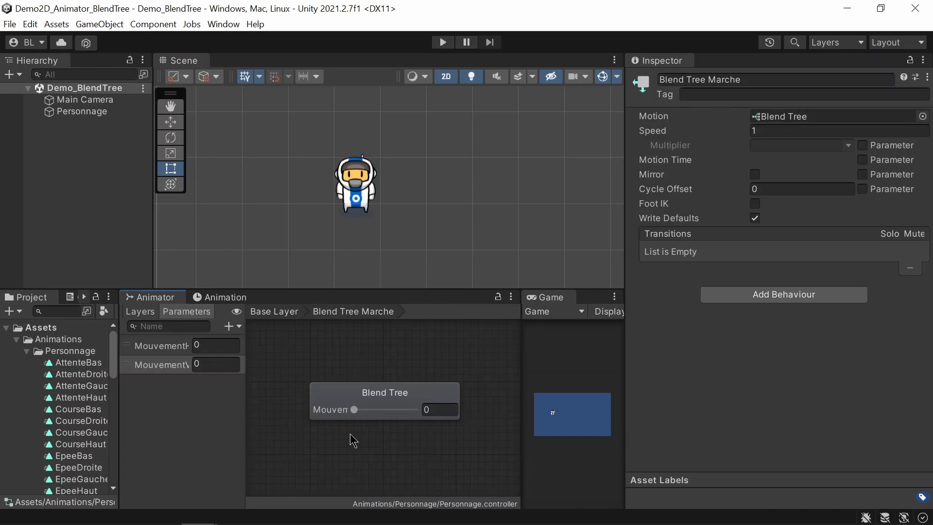
{"action": "left_click", "coordinate": [349, 401]}
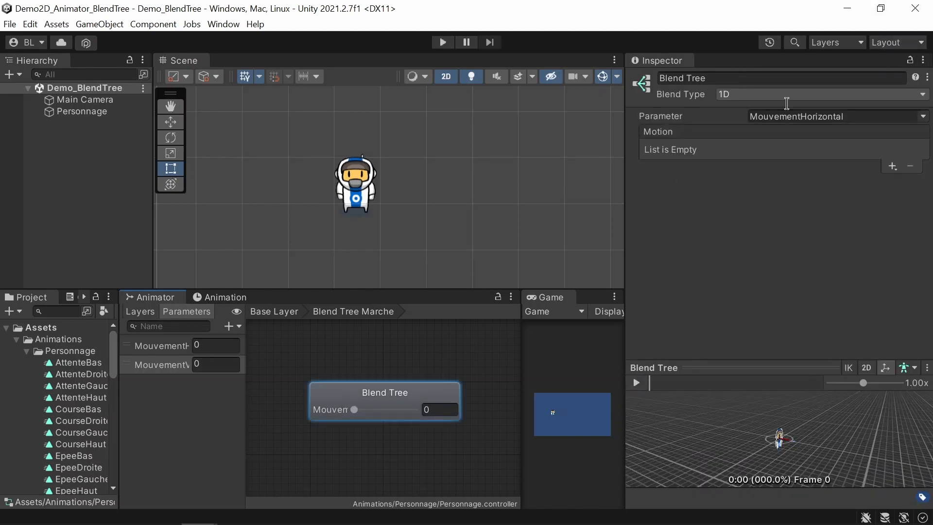
{"action": "left_click", "coordinate": [744, 96]}
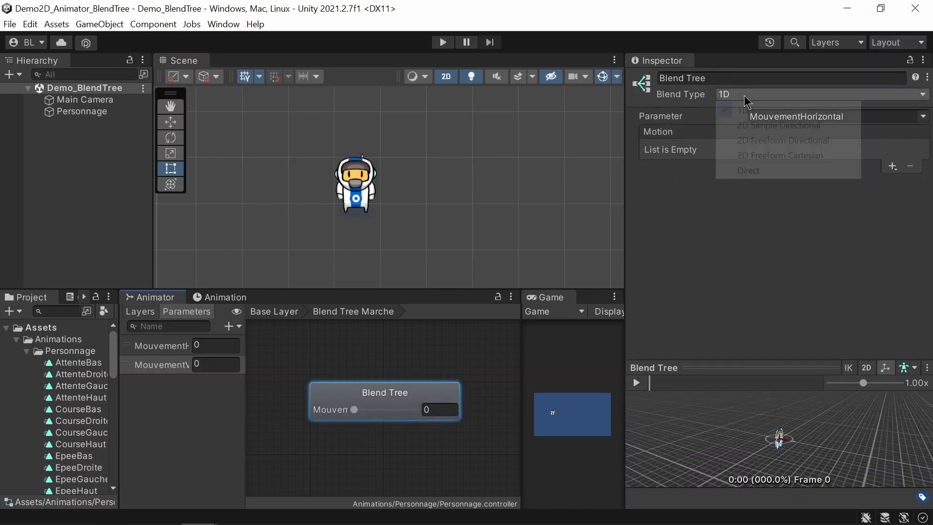
{"action": "left_click", "coordinate": [753, 126]}
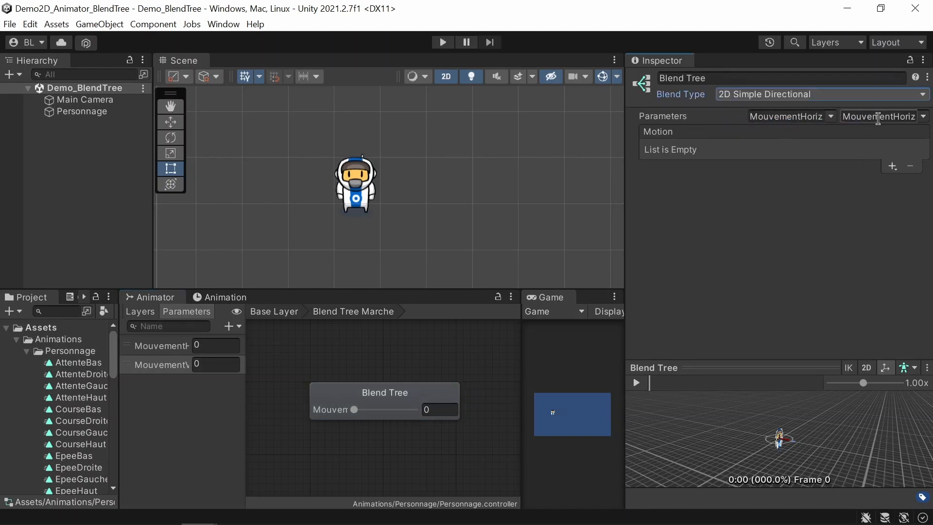
Step: Assign MouvementHorizontal as the first blend parameter and MouvementVertical as the second
{"action": "left_click", "coordinate": [832, 116]}
{"action": "left_click", "coordinate": [829, 130]}
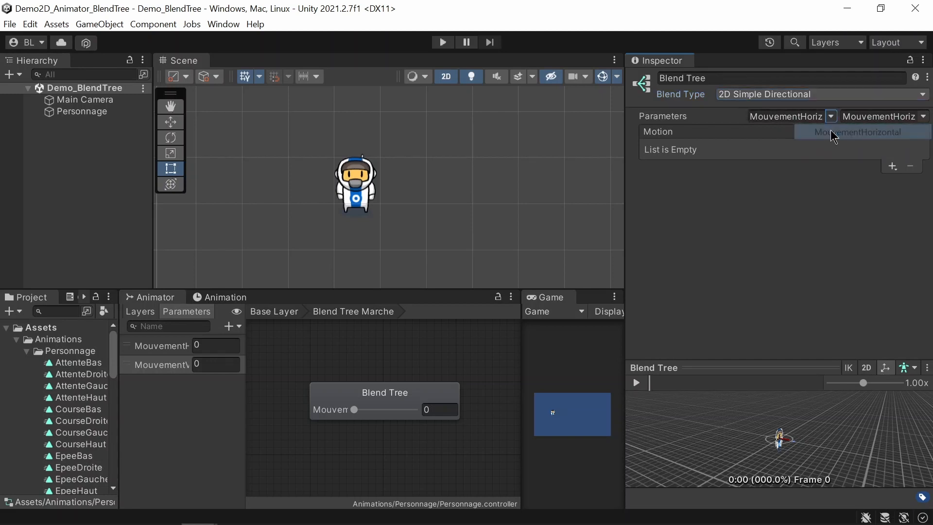
{"action": "left_click", "coordinate": [923, 116]}
{"action": "left_click", "coordinate": [857, 148]}
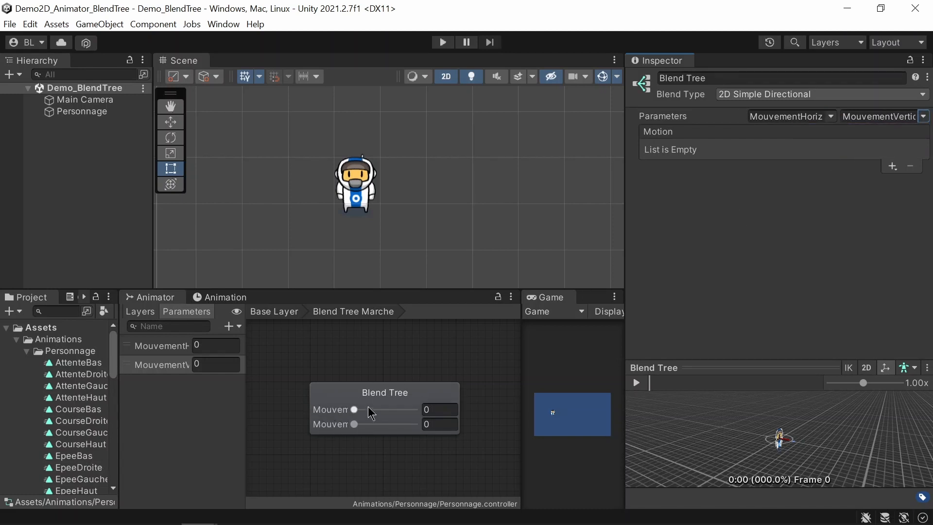
Step: Add a first motion field to the Marche Blend Tree node and assign the MarcheBas clip to it
{"action": "left_click", "coordinate": [389, 401]}
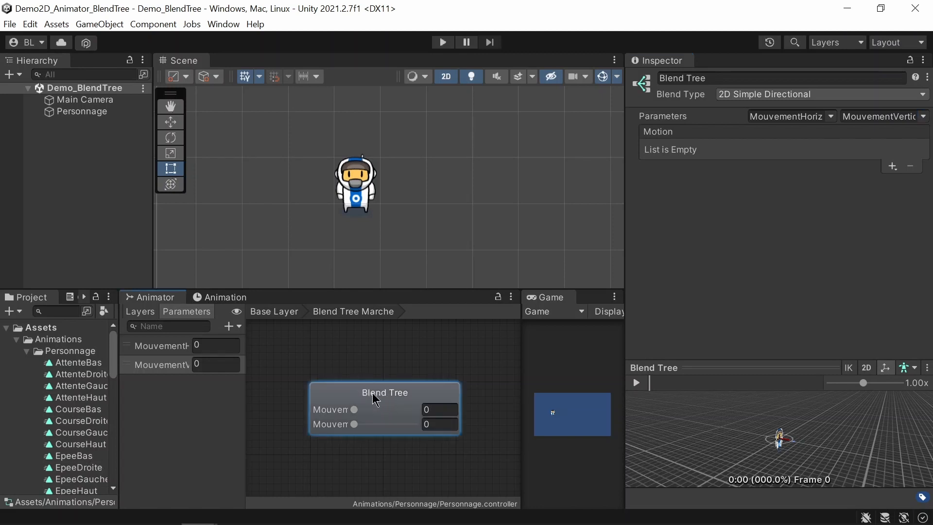
{"action": "scroll", "coordinate": [391, 398], "scroll_direction": "down", "scroll_amount": 3}
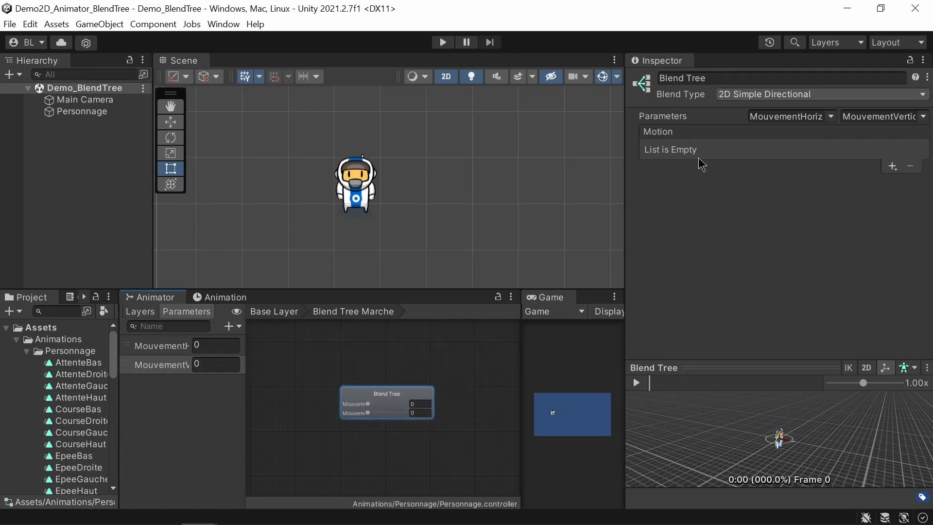
{"action": "left_click", "coordinate": [893, 166]}
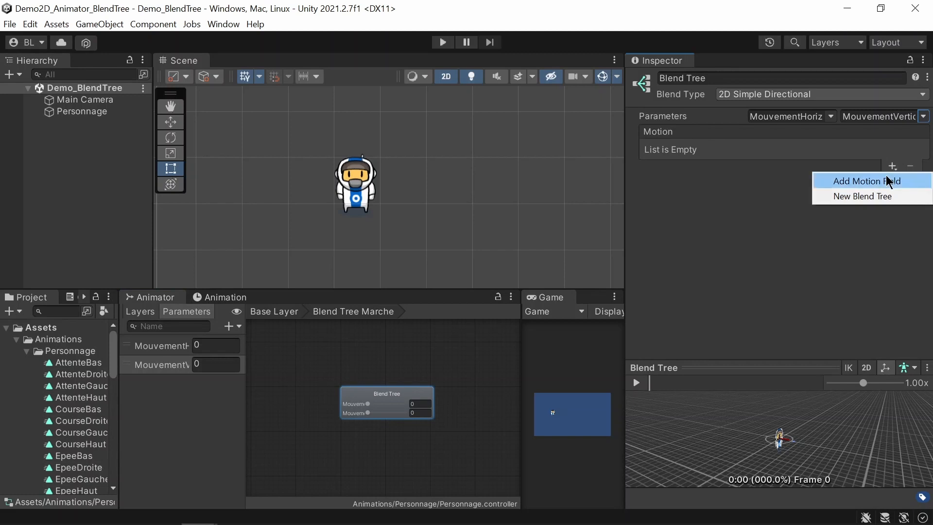
{"action": "left_click", "coordinate": [885, 176]}
{"action": "left_click", "coordinate": [743, 149]}
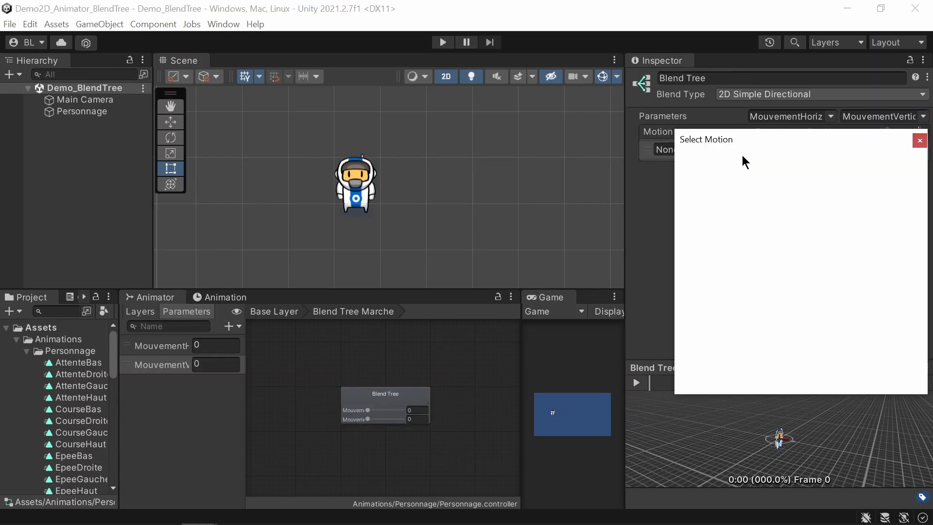
{"action": "scroll", "coordinate": [767, 320], "scroll_direction": "down", "scroll_amount": 2}
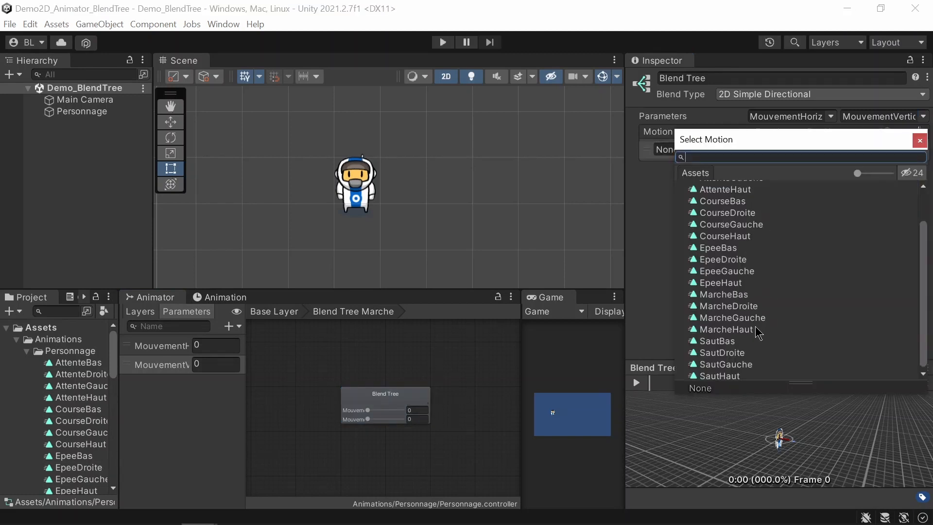
{"action": "left_click", "coordinate": [737, 294]}
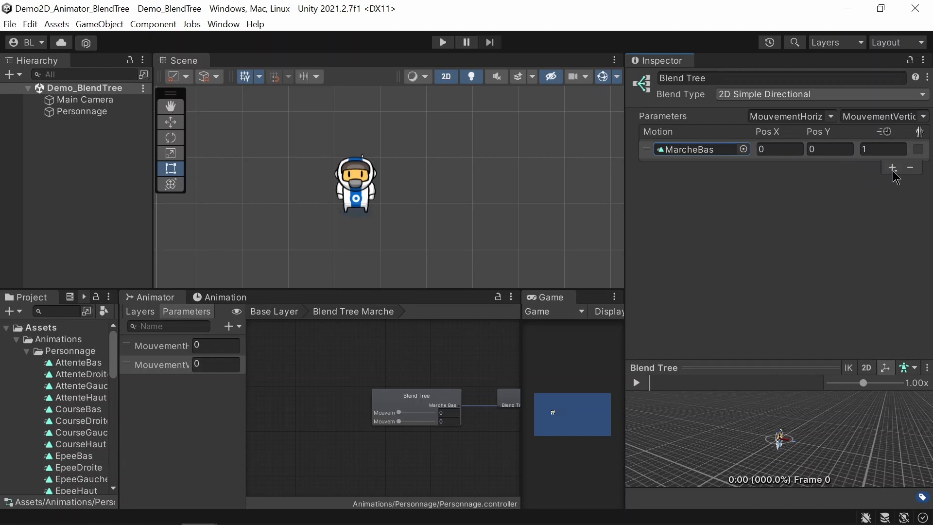
Step: Add a second motion field and assign the MarcheHaut clip to it
{"action": "left_click", "coordinate": [893, 168]}
{"action": "left_click", "coordinate": [887, 180]}
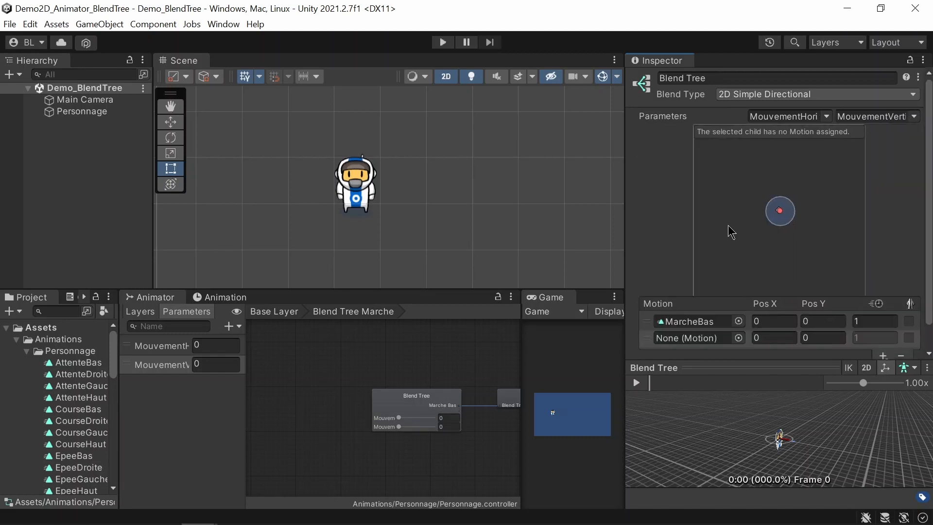
{"action": "left_click", "coordinate": [738, 338]}
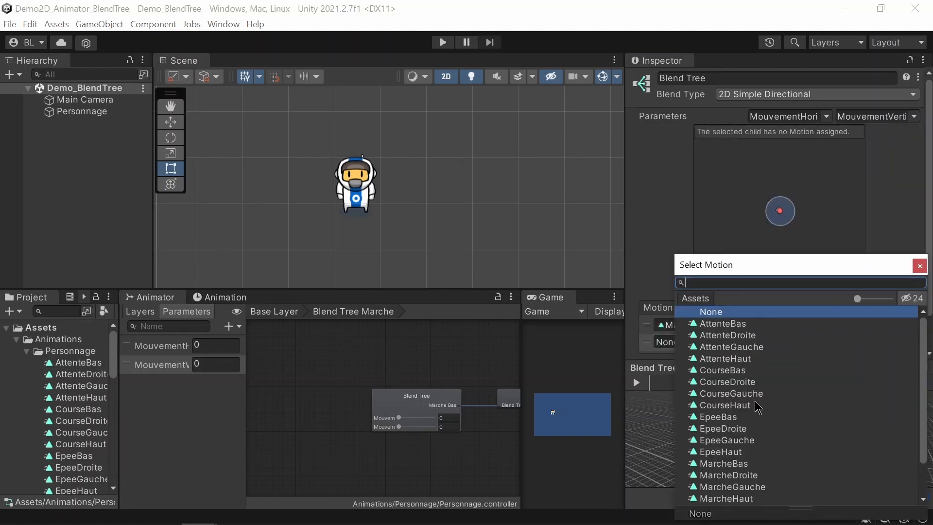
{"action": "double_click", "coordinate": [756, 499]}
Step: Add a third motion field and assign the MarcheDroite clip to it
{"action": "scroll", "coordinate": [864, 311], "scroll_direction": "down", "scroll_amount": 2}
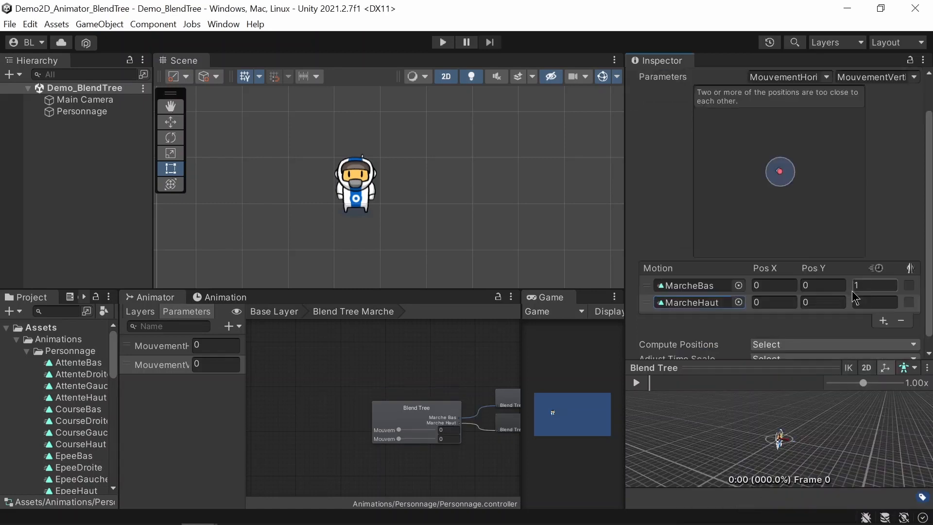
{"action": "left_click", "coordinate": [883, 309]}
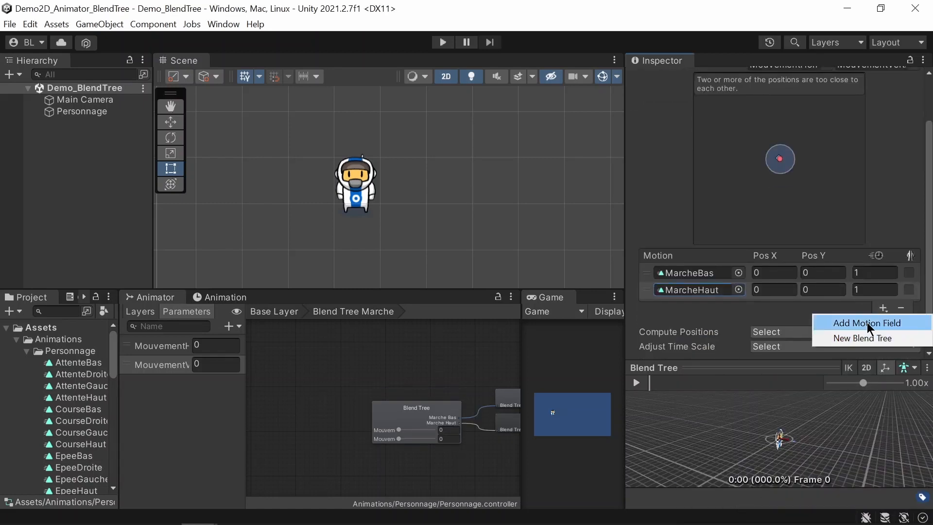
{"action": "left_click", "coordinate": [871, 322]}
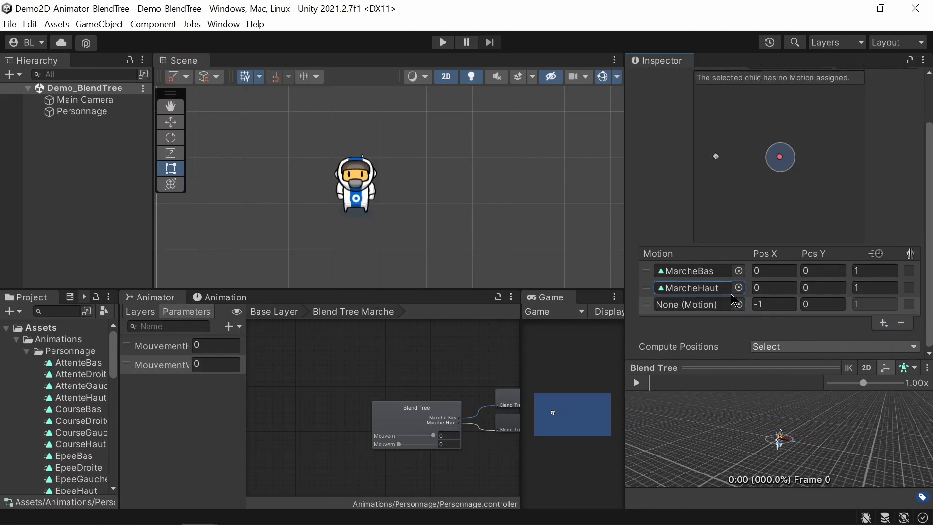
{"action": "left_click", "coordinate": [739, 306]}
{"action": "scroll", "coordinate": [770, 462], "scroll_direction": "down", "scroll_amount": 2}
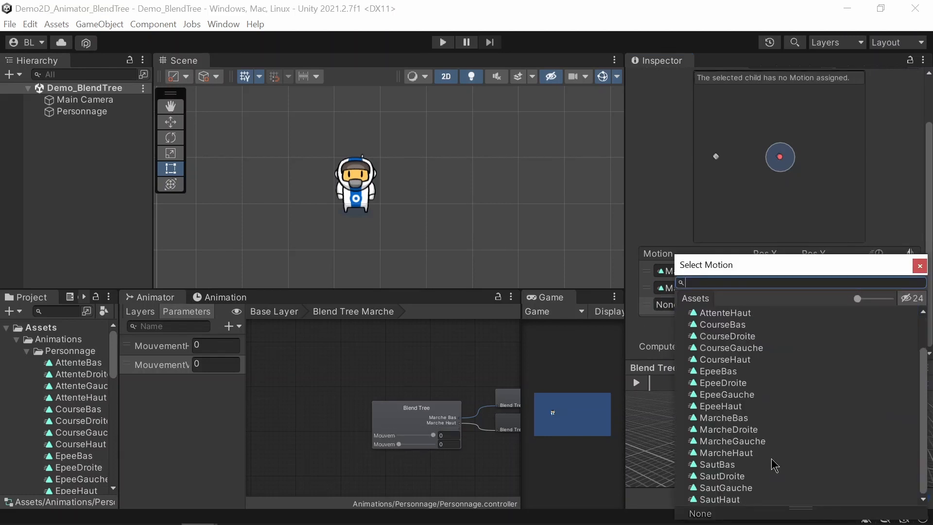
{"action": "double_click", "coordinate": [752, 424]}
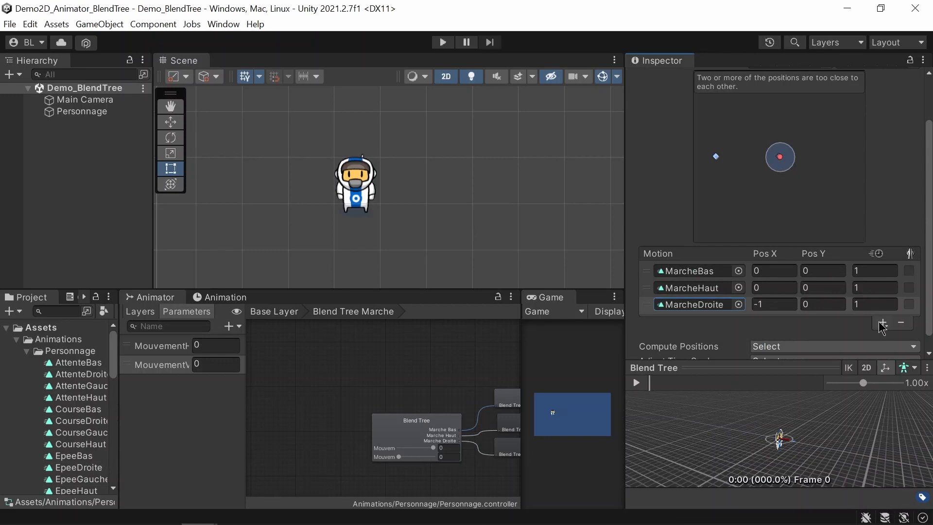
Step: Add a fourth motion field to the Marche Blend Tree and assign the MarcheGauche clip to it
{"action": "left_click", "coordinate": [880, 323]}
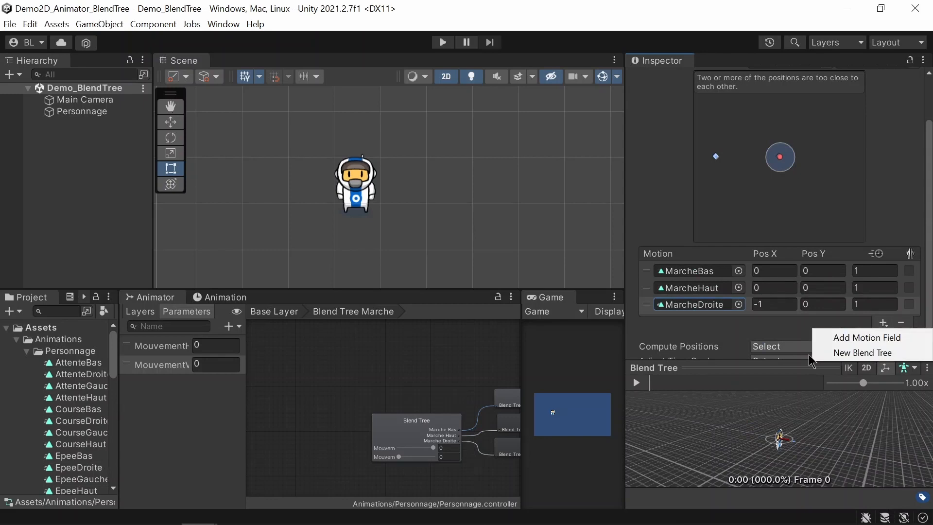
{"action": "left_click", "coordinate": [854, 337]}
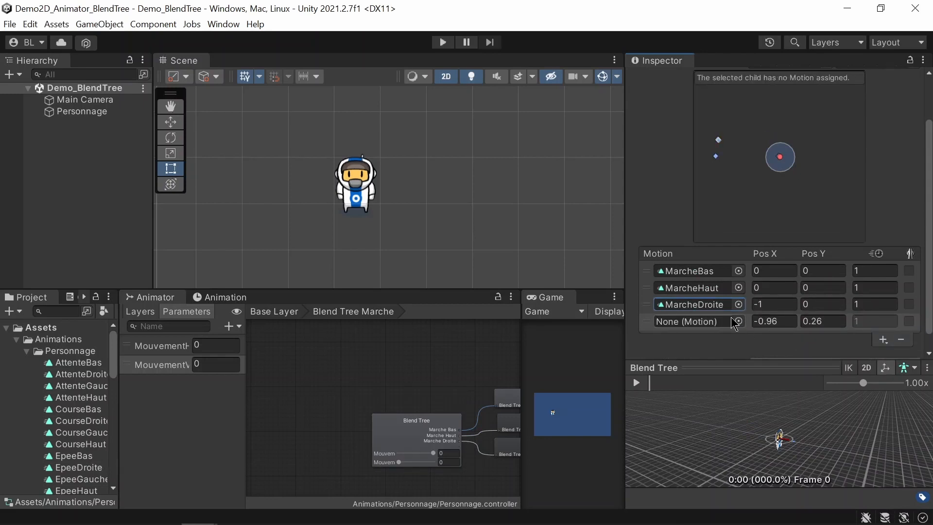
{"action": "left_click", "coordinate": [737, 321]}
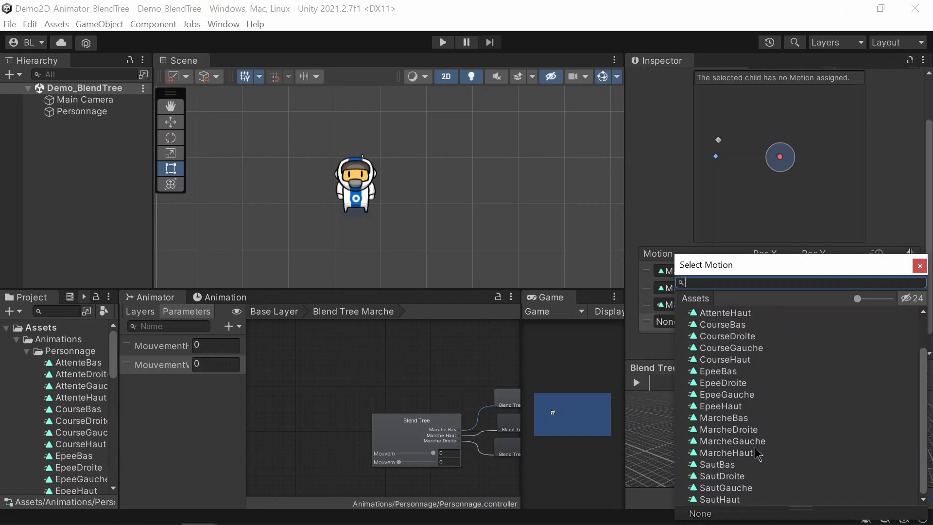
{"action": "double_click", "coordinate": [756, 440]}
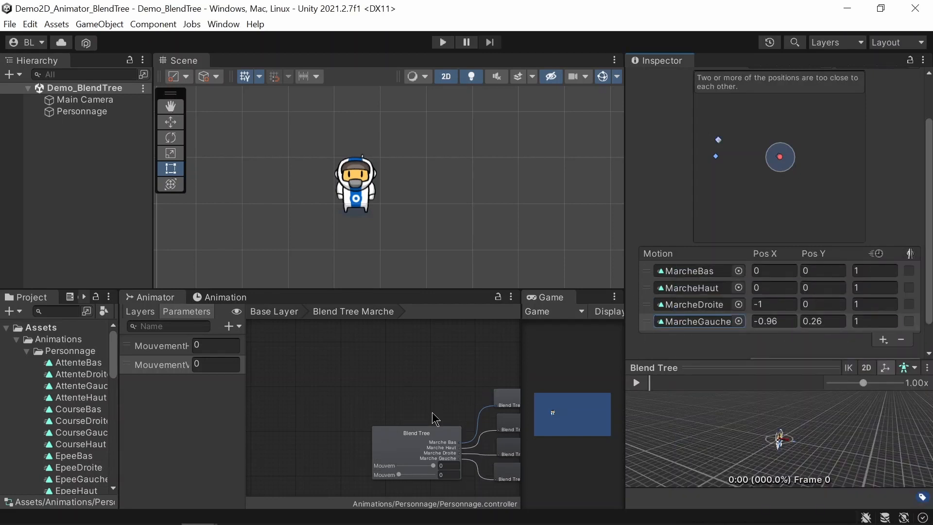
{"action": "middle_click_drag", "start_coordinate": [443, 416], "coordinate": [381, 366]}
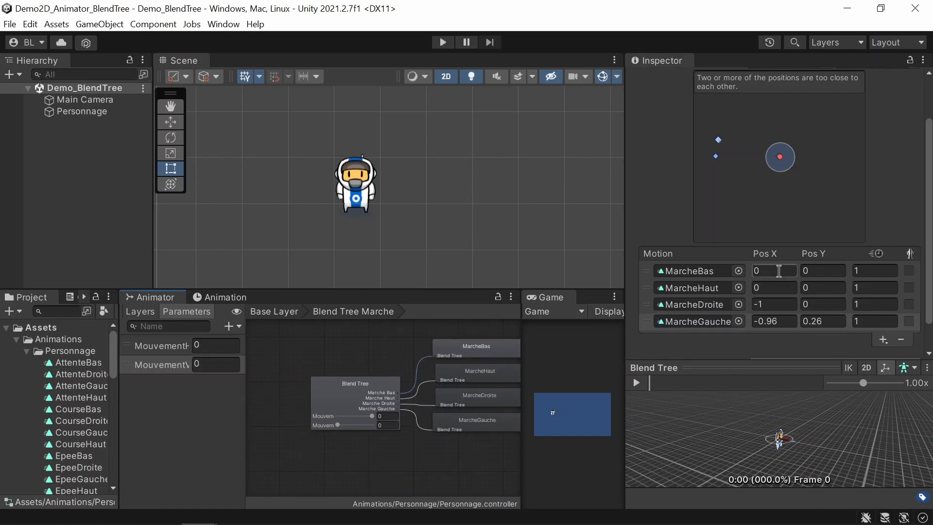
Step: Set Pos Y to -1 for MarcheBas and 1 for MarcheHaut, and Pos X to 1 for MarcheDroite
{"action": "left_click", "coordinate": [822, 270]}
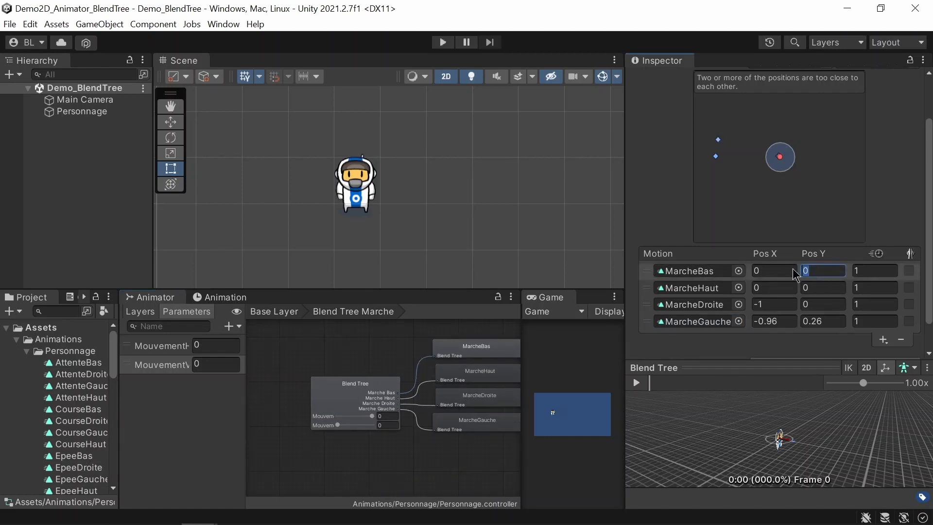
{"action": "left_click", "coordinate": [839, 287]}
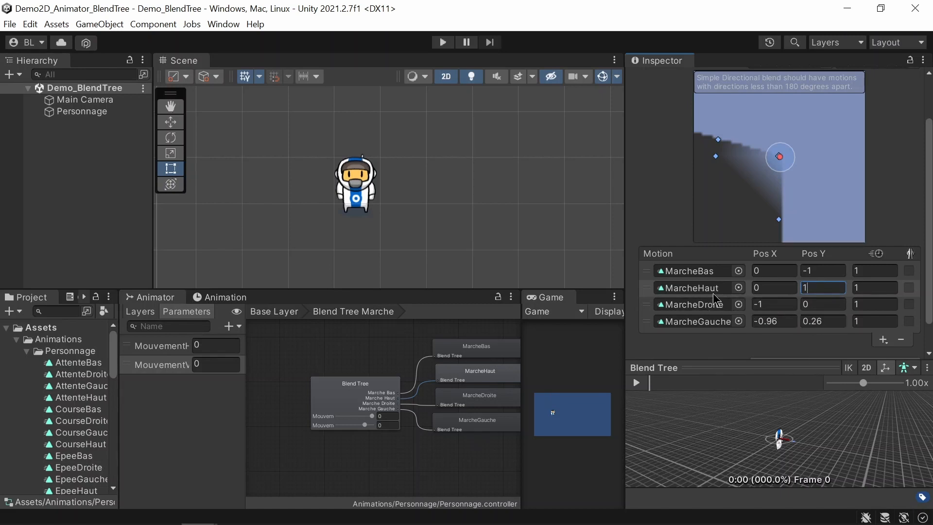
{"action": "left_click", "coordinate": [772, 304]}
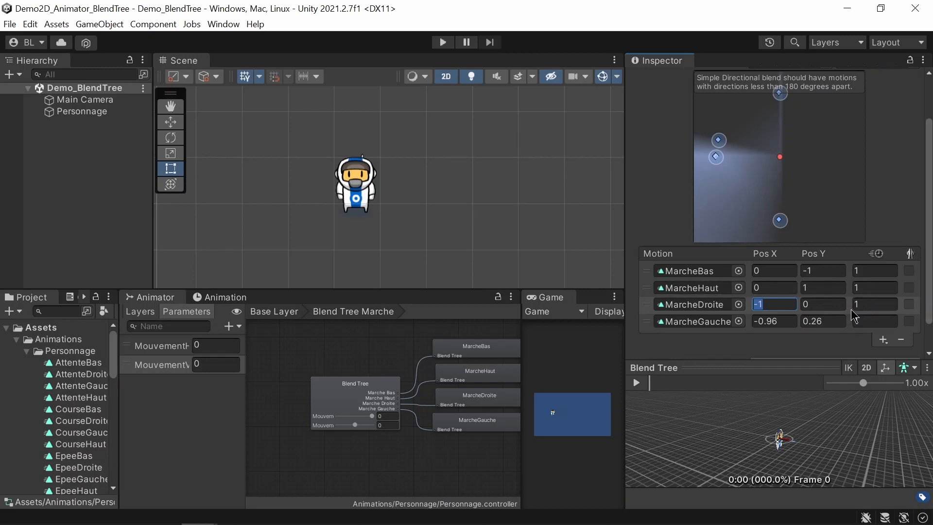
{"action": "type", "text": "1"}
Step: Set MarcheGauche's position to Pos X -1 and Pos Y 0
{"action": "left_click", "coordinate": [786, 323]}
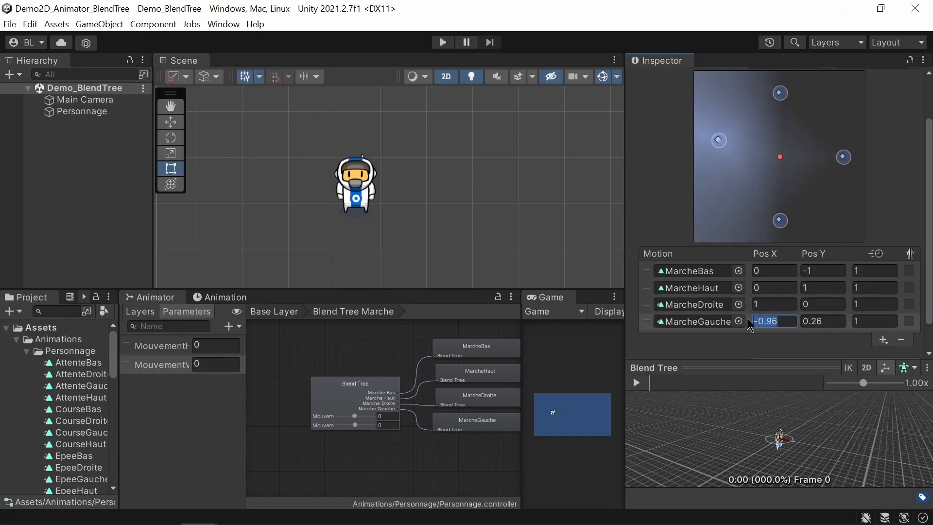
{"action": "type", "text": "-1"}
{"action": "left_click", "coordinate": [821, 321]}
{"action": "type", "text": "0"}
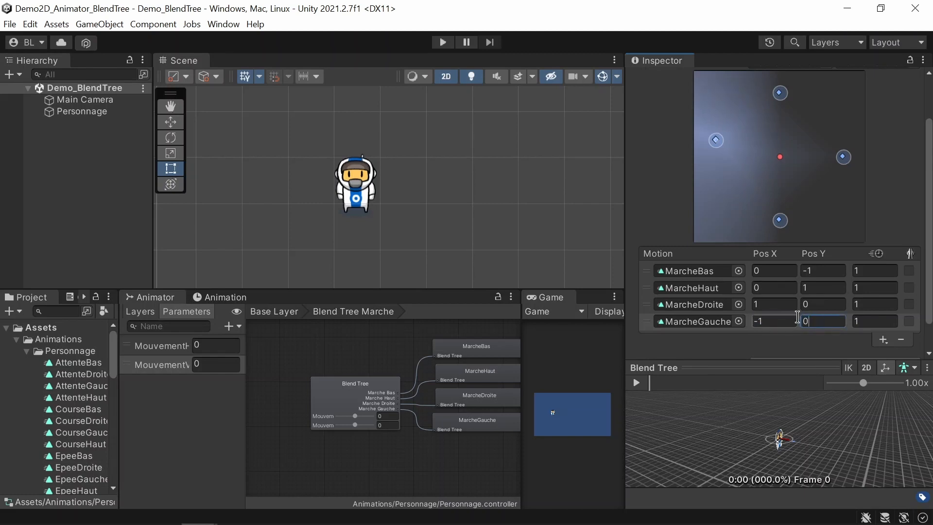
{"action": "key", "text": "Return"}
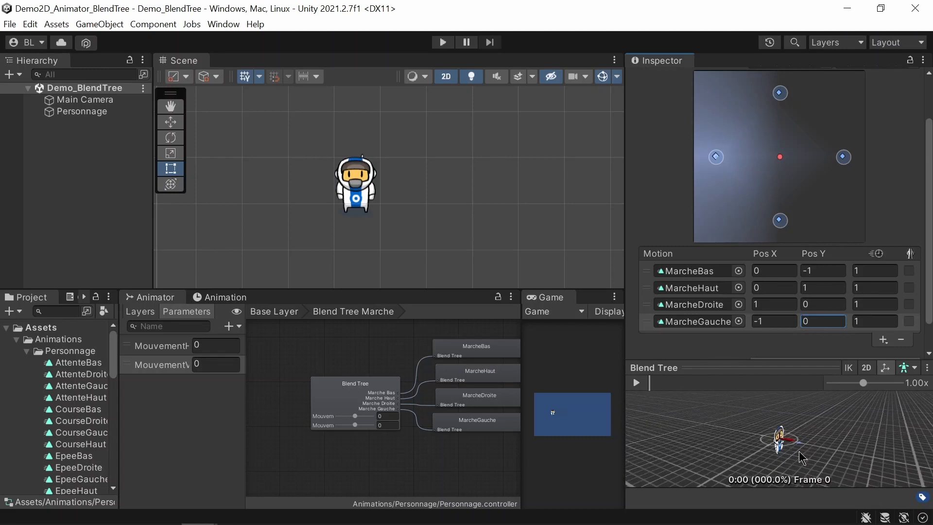
Step: Turn the preview to face the character, play the walking animation while shifting the blend point slightly, and stop playback
{"action": "left_click_drag", "start_coordinate": [795, 463], "coordinate": [838, 473]}
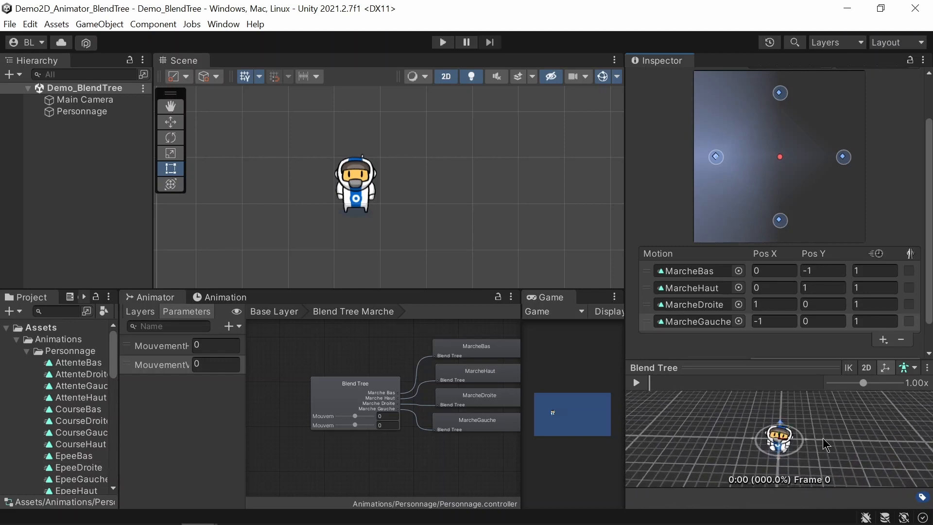
{"action": "mouse_move", "coordinate": [823, 441]}
{"action": "left_mouse_down"}
{"action": "mouse_move", "coordinate": [816, 417]}
{"action": "mouse_move", "coordinate": [810, 428]}
{"action": "mouse_move", "coordinate": [836, 431]}
{"action": "mouse_move", "coordinate": [826, 423]}
{"action": "left_mouse_up"}
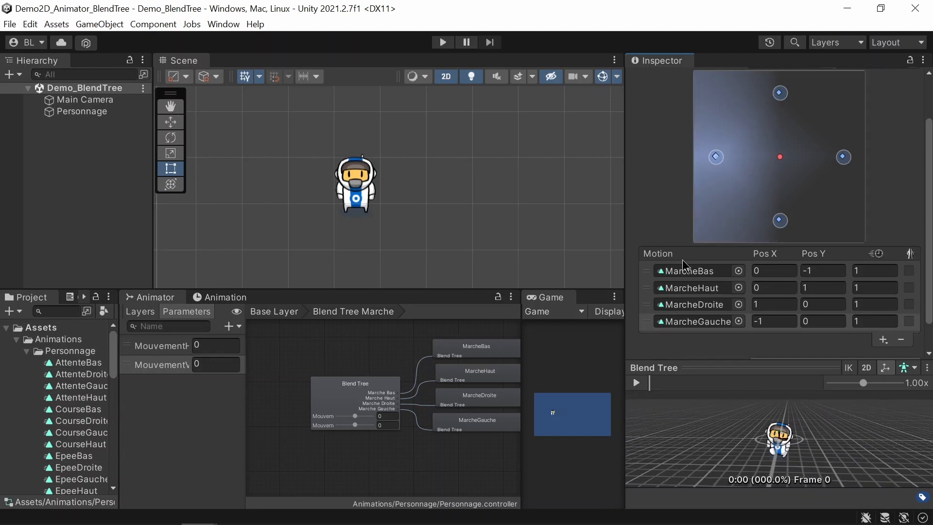
{"action": "left_click", "coordinate": [640, 384]}
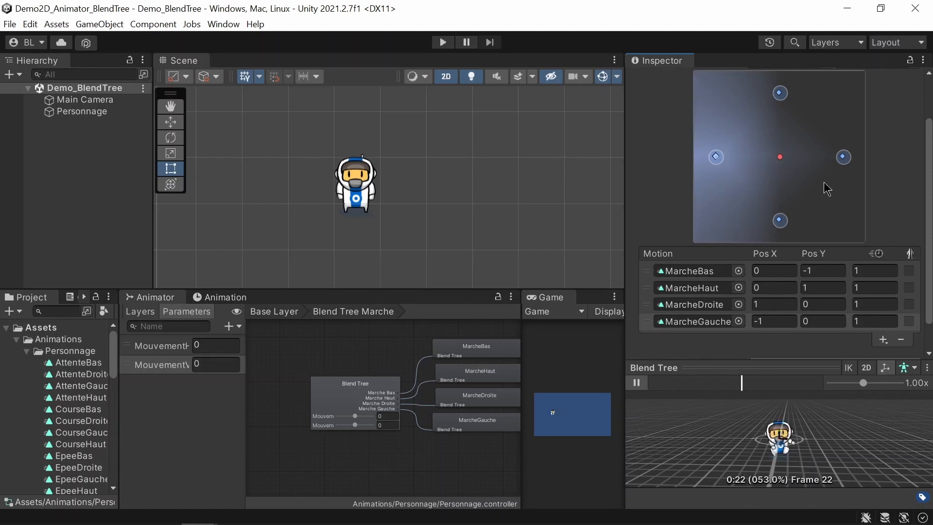
{"action": "mouse_move", "coordinate": [782, 159]}
{"action": "left_mouse_down"}
{"action": "mouse_move", "coordinate": [773, 106]}
{"action": "mouse_move", "coordinate": [768, 161]}
{"action": "mouse_move", "coordinate": [720, 165]}
{"action": "mouse_move", "coordinate": [838, 162]}
{"action": "mouse_move", "coordinate": [736, 161]}
{"action": "mouse_move", "coordinate": [778, 215]}
{"action": "mouse_move", "coordinate": [779, 95]}
{"action": "mouse_move", "coordinate": [777, 162]}
{"action": "left_mouse_up"}
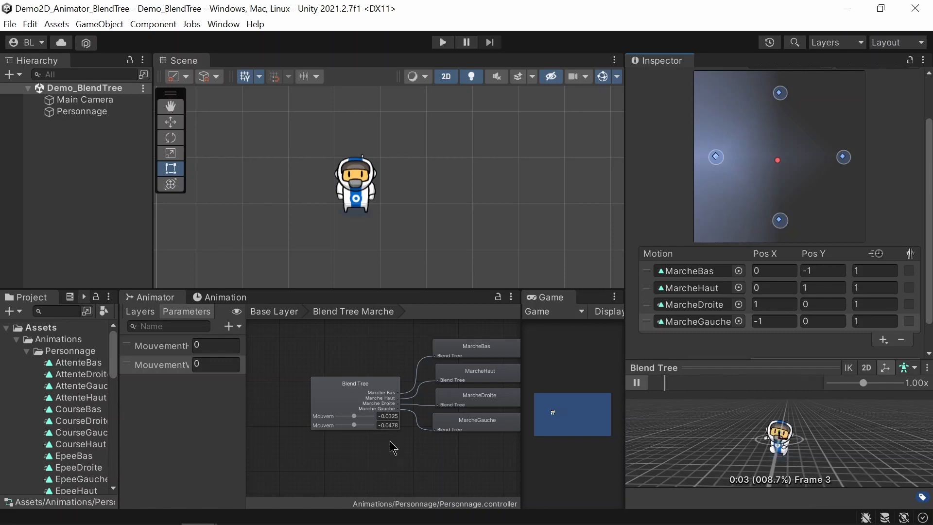
{"action": "left_click", "coordinate": [639, 384]}
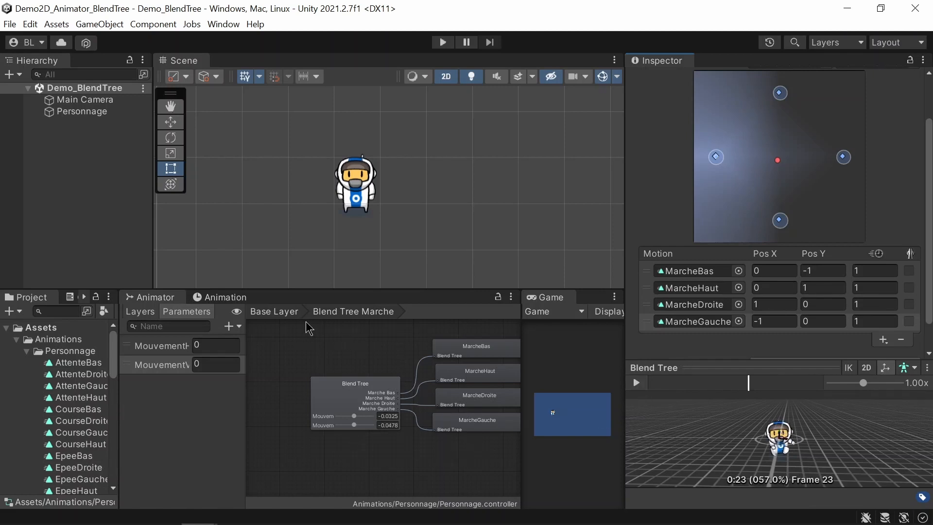
Step: Return to the Base Layer and place the Blend Tree Marche state directly beneath Blend Tree Attente
{"action": "left_click", "coordinate": [287, 317]}
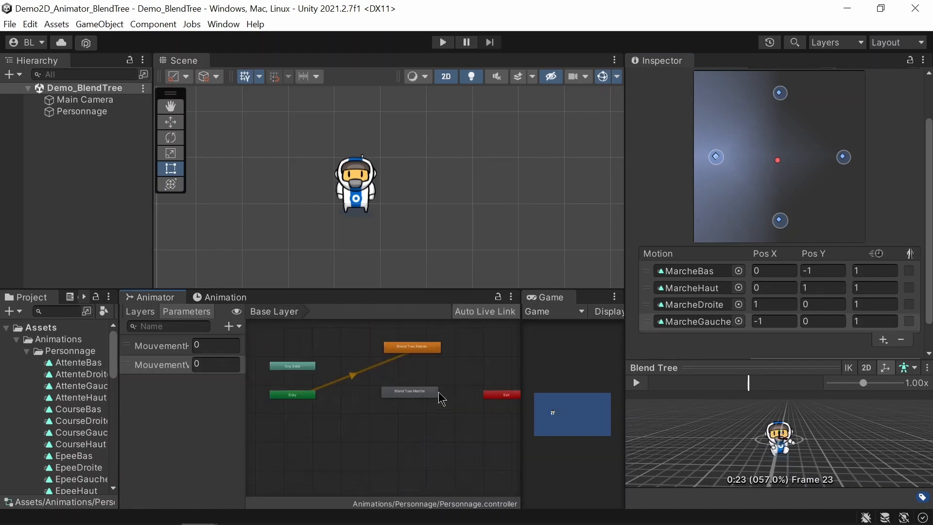
{"action": "left_click_drag", "start_coordinate": [412, 396], "coordinate": [411, 380]}
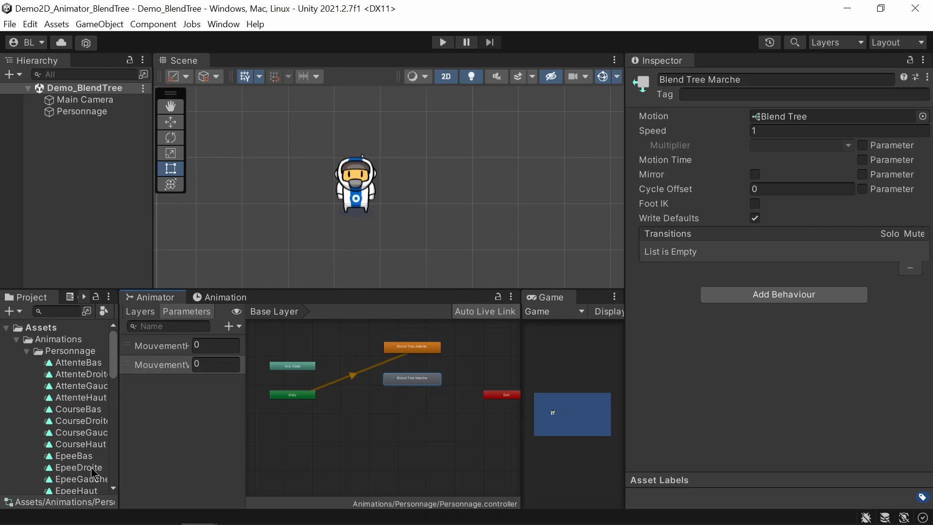
{"action": "scroll", "coordinate": [96, 474], "scroll_direction": "down", "scroll_amount": 3}
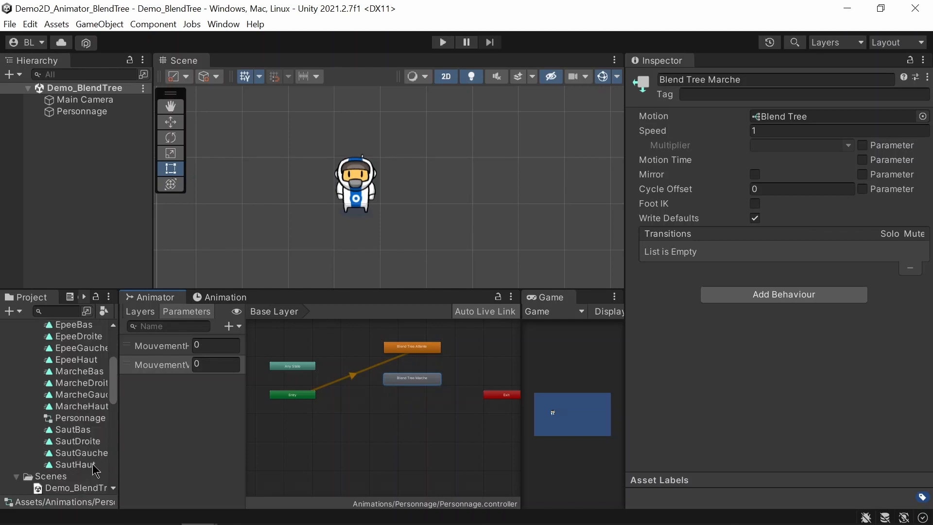
{"action": "scroll", "coordinate": [96, 470], "scroll_direction": "up", "scroll_amount": 1}
{"action": "scroll", "coordinate": [96, 470], "scroll_direction": "up", "scroll_amount": 3}
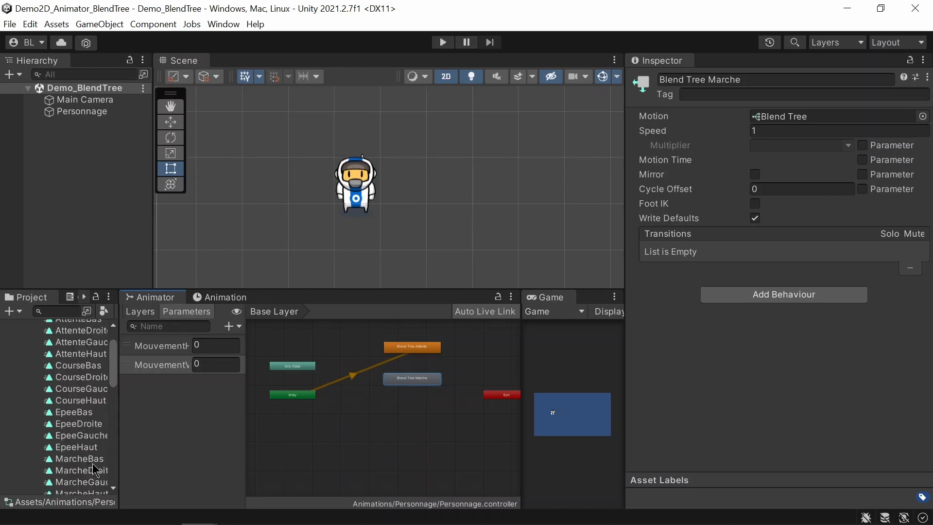
Step: Duplicate the Blend Tree Marche state and place the copy beneath the original
{"action": "right_click", "coordinate": [417, 384]}
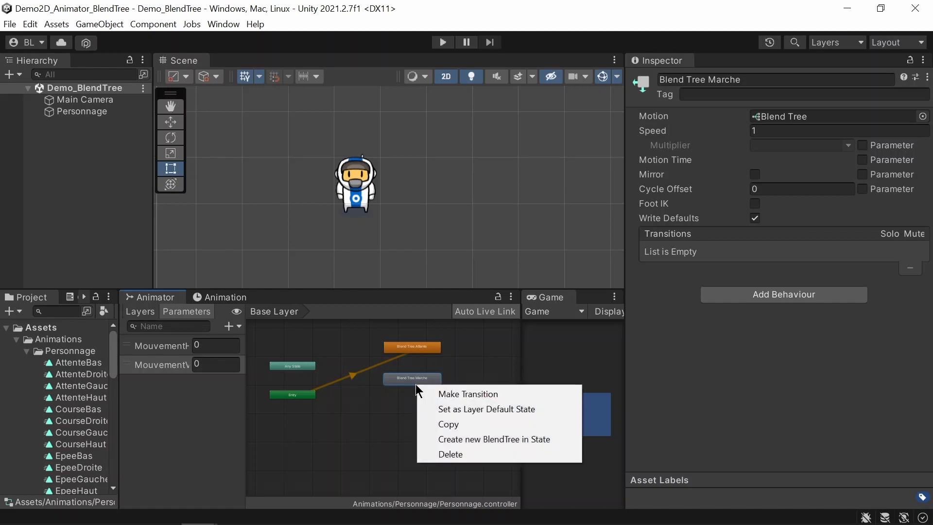
{"action": "left_click", "coordinate": [450, 425]}
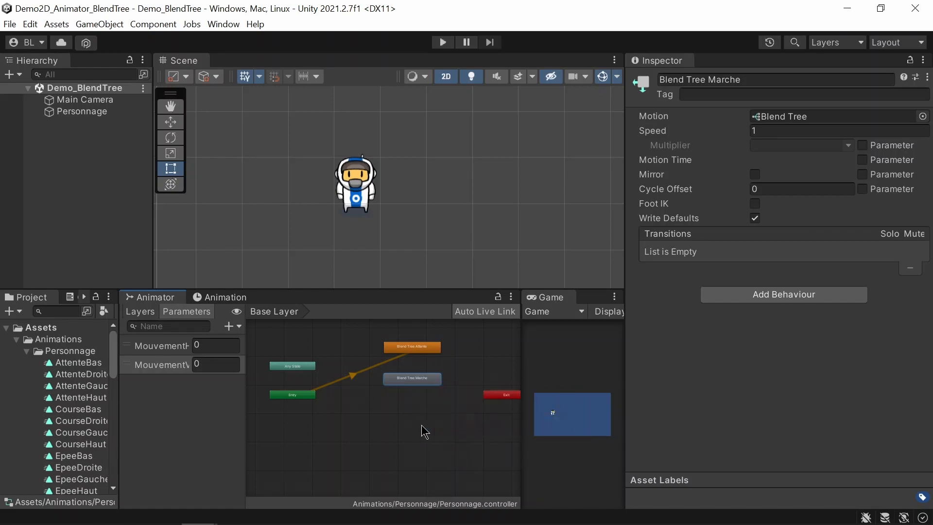
{"action": "key", "text": "ctrl+v"}
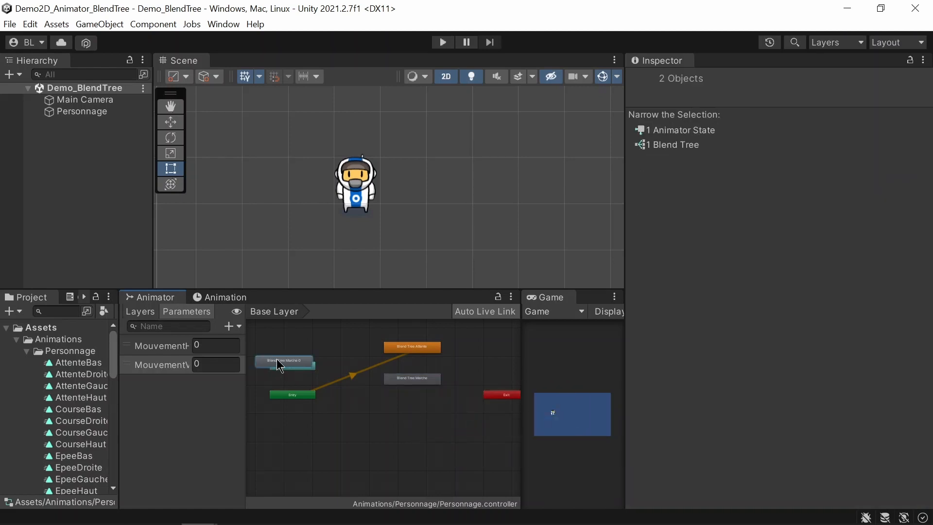
{"action": "left_click_drag", "start_coordinate": [275, 364], "coordinate": [406, 410]}
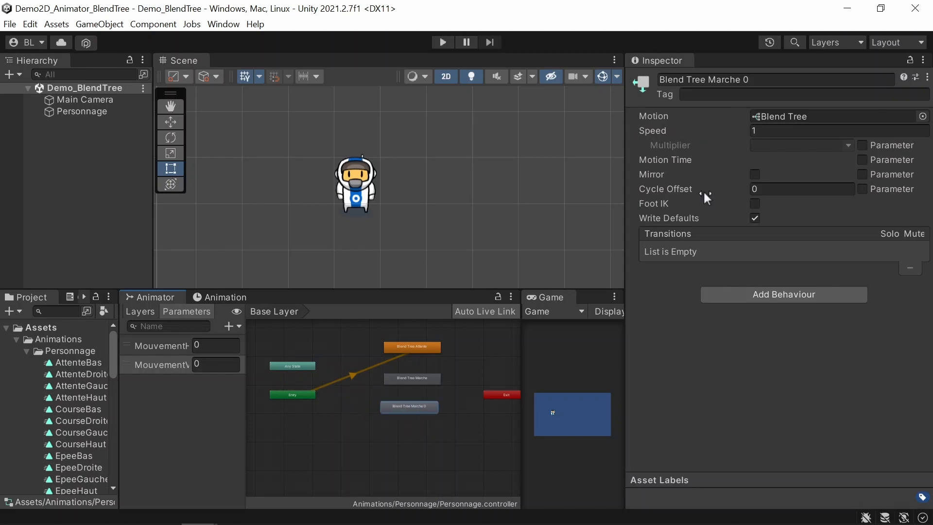
Step: Rename the duplicated state as Blend Tree Course
{"action": "left_click", "coordinate": [760, 79]}
{"action": "left_click_drag", "start_coordinate": [760, 80], "coordinate": [708, 79]}
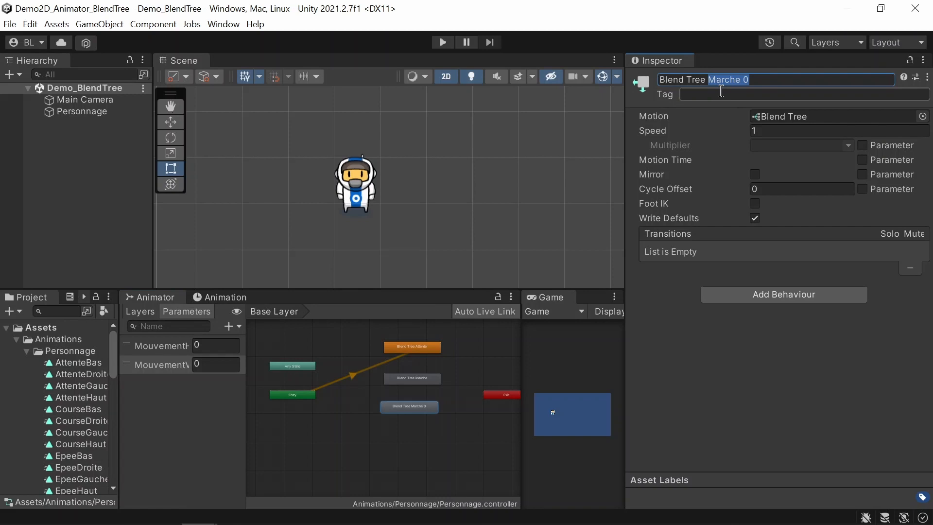
{"action": "type", "text": "Cours"}
Step: Open the Blend Tree Course state and replace its MarcheBas motion with the CourseBas clip
{"action": "scroll", "coordinate": [416, 426], "scroll_direction": "up", "scroll_amount": 4}
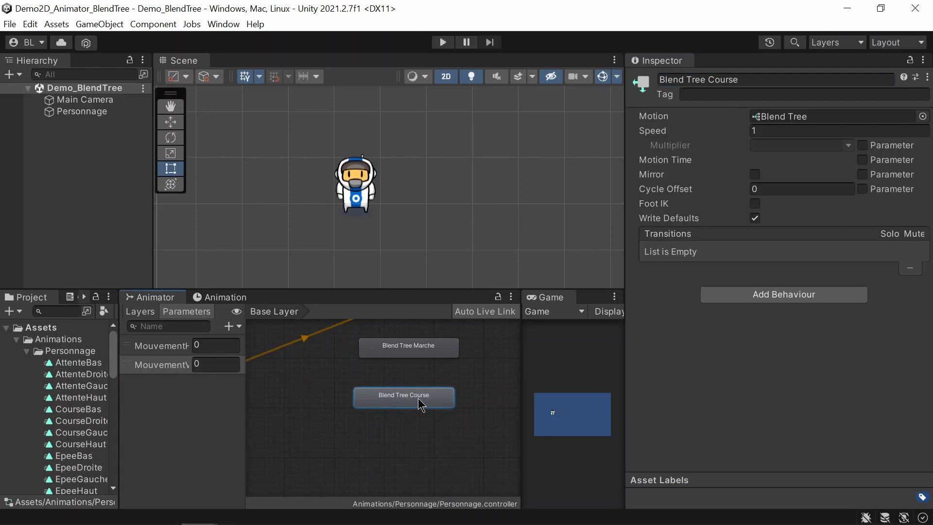
{"action": "double_click", "coordinate": [418, 403]}
{"action": "left_click", "coordinate": [332, 417]}
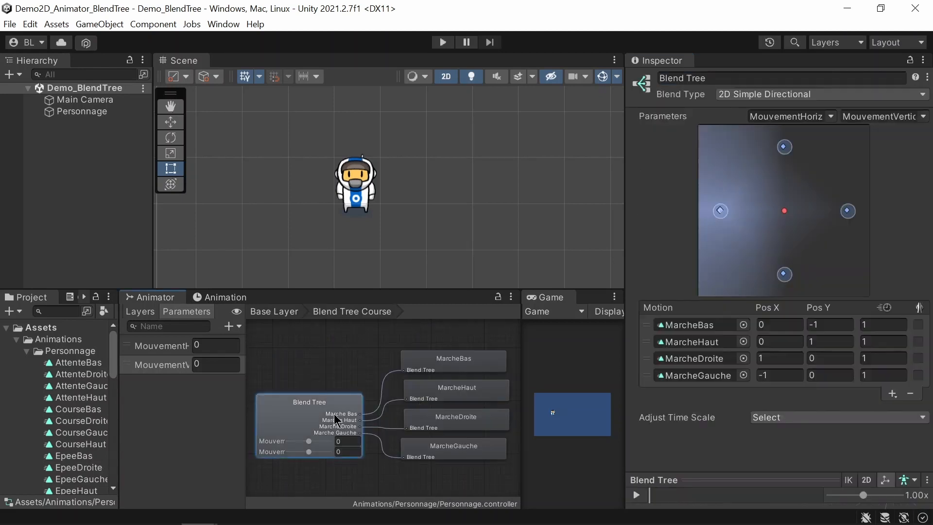
{"action": "scroll", "coordinate": [797, 319], "scroll_direction": "down", "scroll_amount": 3}
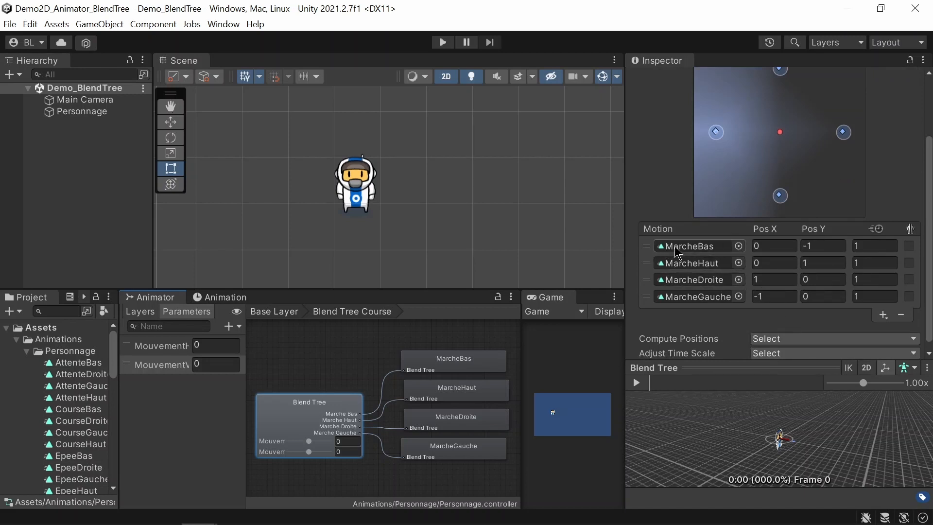
{"action": "left_click", "coordinate": [738, 246]}
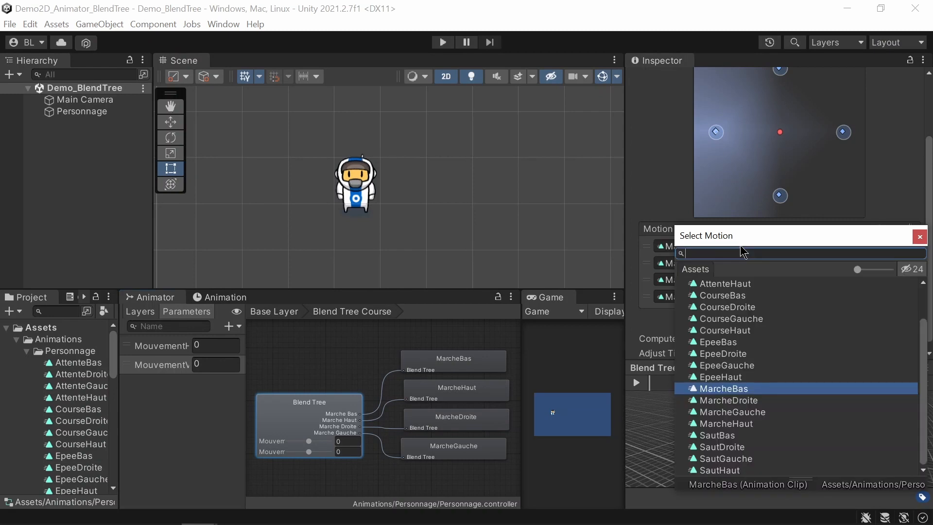
{"action": "double_click", "coordinate": [740, 294]}
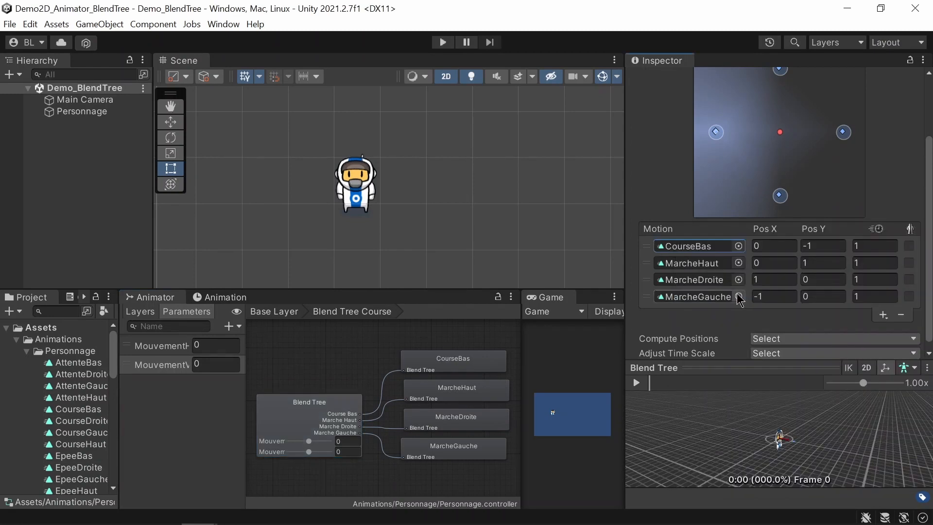
Step: Replace the MarcheHaut, MarcheDroite and MarcheGauche motions with the CourseHaut, CourseDroite and CourseGauche clips
{"action": "left_click", "coordinate": [738, 258]}
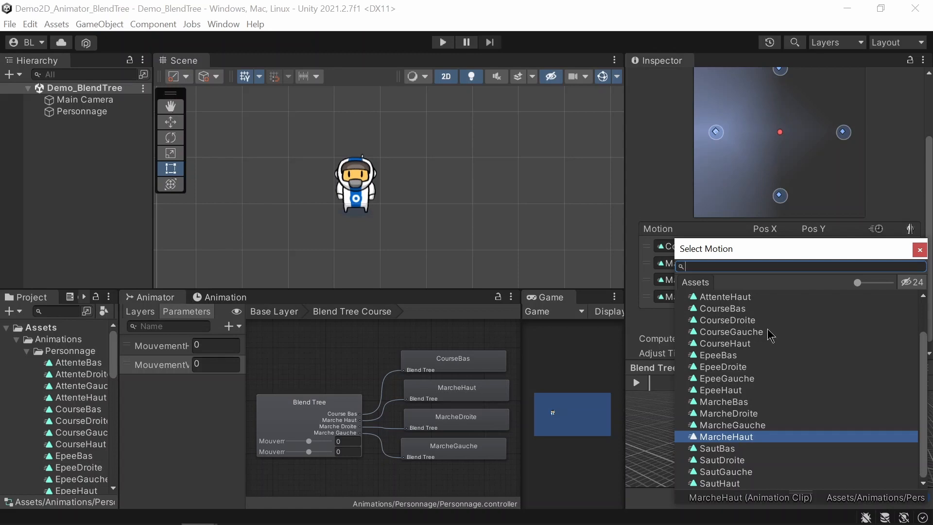
{"action": "double_click", "coordinate": [742, 343]}
{"action": "left_click", "coordinate": [738, 280]}
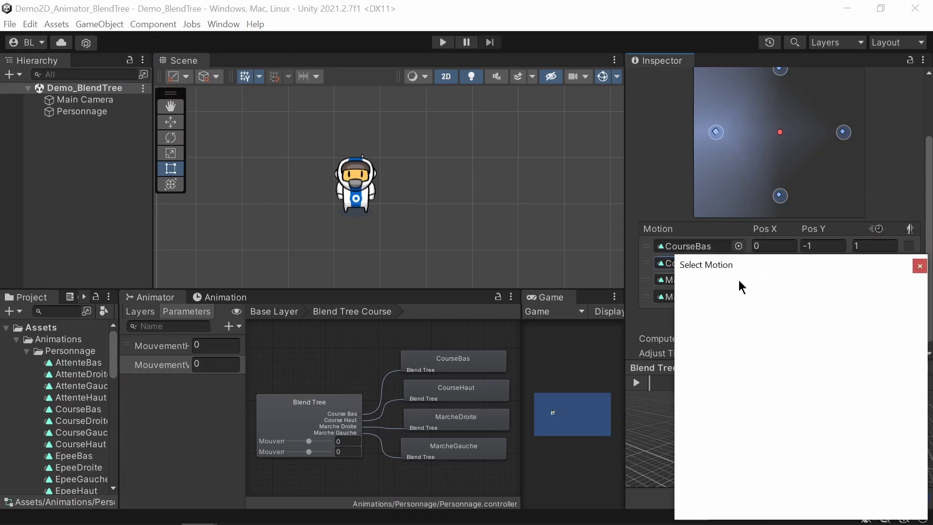
{"action": "double_click", "coordinate": [746, 340]}
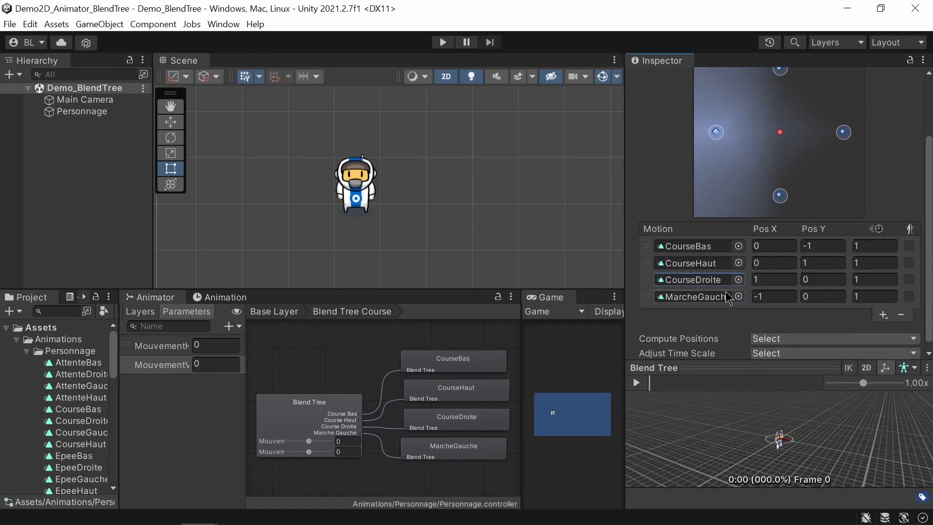
{"action": "left_click", "coordinate": [738, 297]}
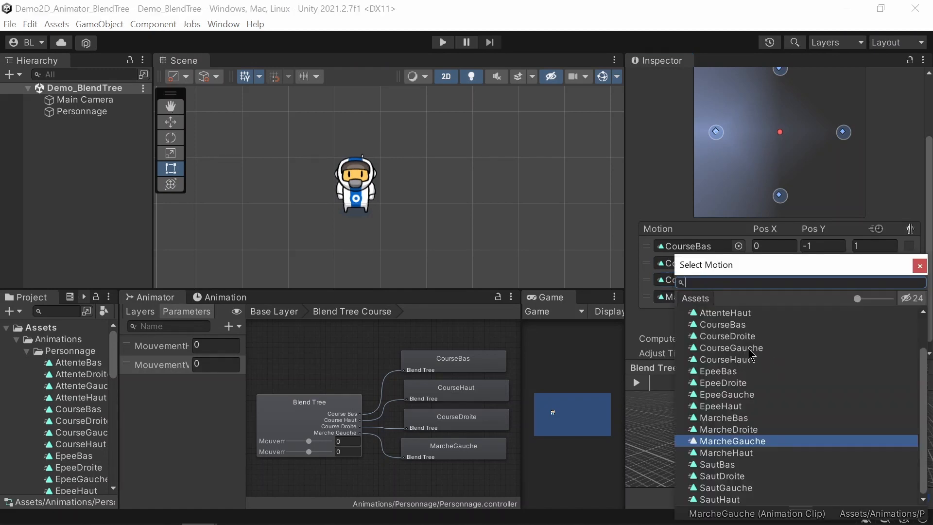
{"action": "double_click", "coordinate": [745, 348]}
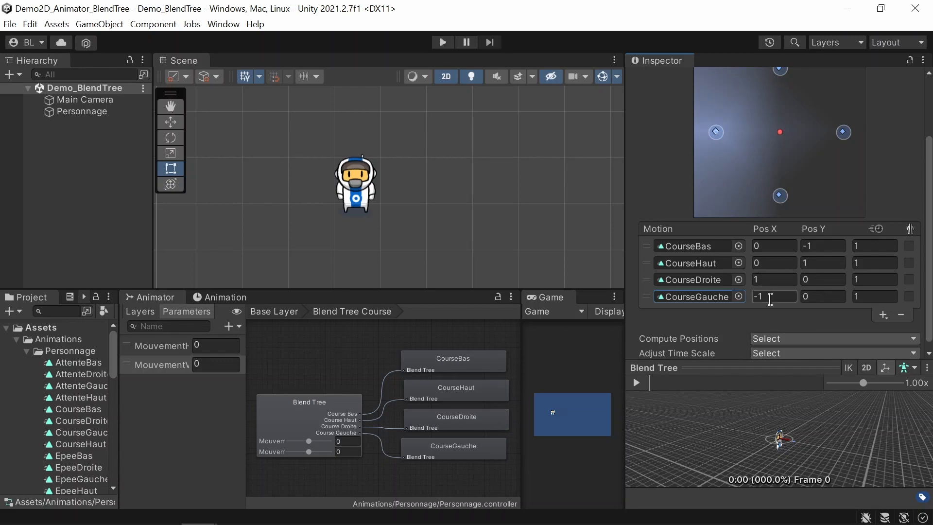
Step: Preview the Course blend animation, moving the blend point towards CourseHaut and back near the centre, and stop the playback
{"action": "mouse_move", "coordinate": [784, 455]}
{"action": "right_mouse_down"}
{"action": "mouse_move", "coordinate": [816, 448]}
{"action": "mouse_move", "coordinate": [777, 462]}
{"action": "mouse_move", "coordinate": [794, 461]}
{"action": "right_mouse_up"}
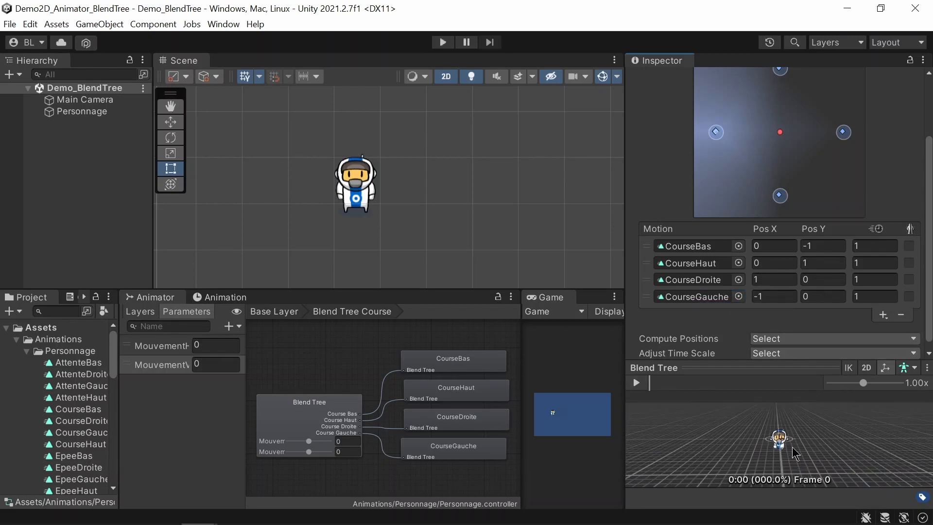
{"action": "scroll", "coordinate": [792, 446], "scroll_direction": "up", "scroll_amount": 8}
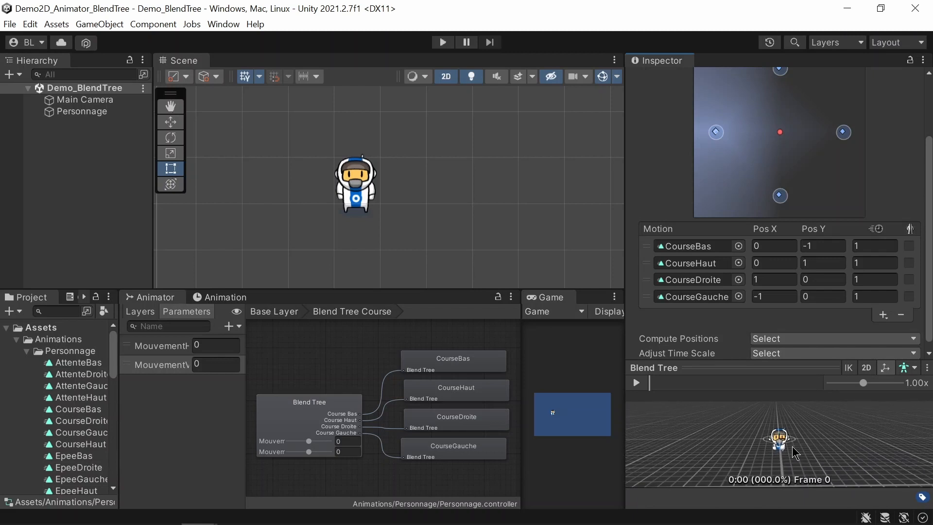
{"action": "left_click", "coordinate": [638, 384]}
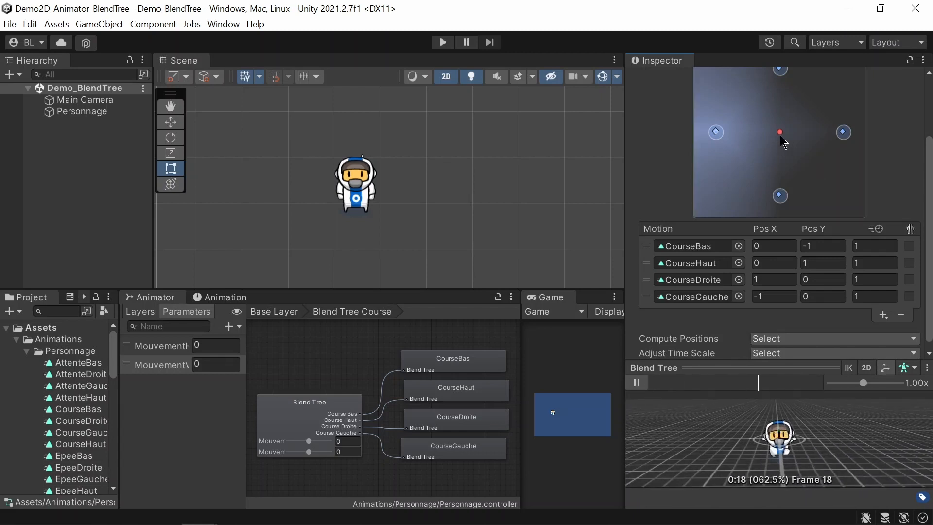
{"action": "left_click_drag", "start_coordinate": [777, 132], "coordinate": [779, 106]}
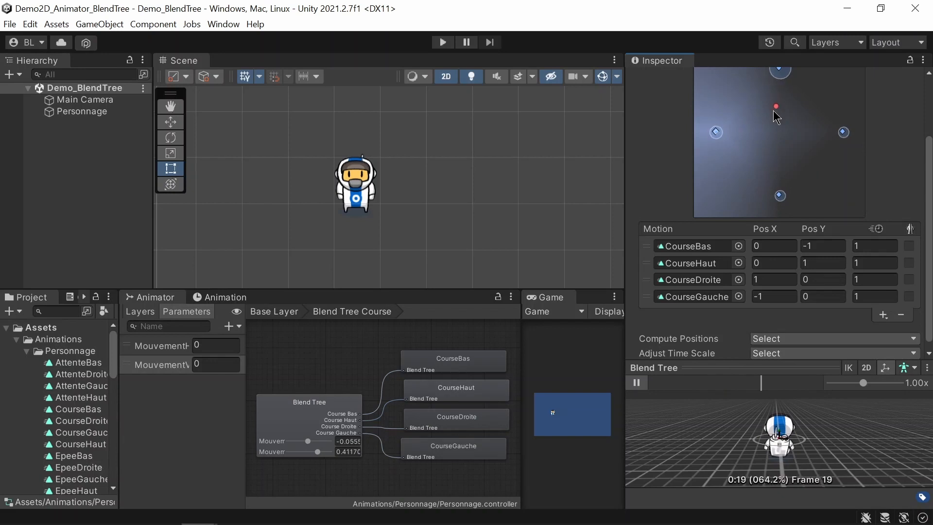
{"action": "left_click_drag", "start_coordinate": [780, 106], "coordinate": [780, 138]}
{"action": "left_click", "coordinate": [637, 384]}
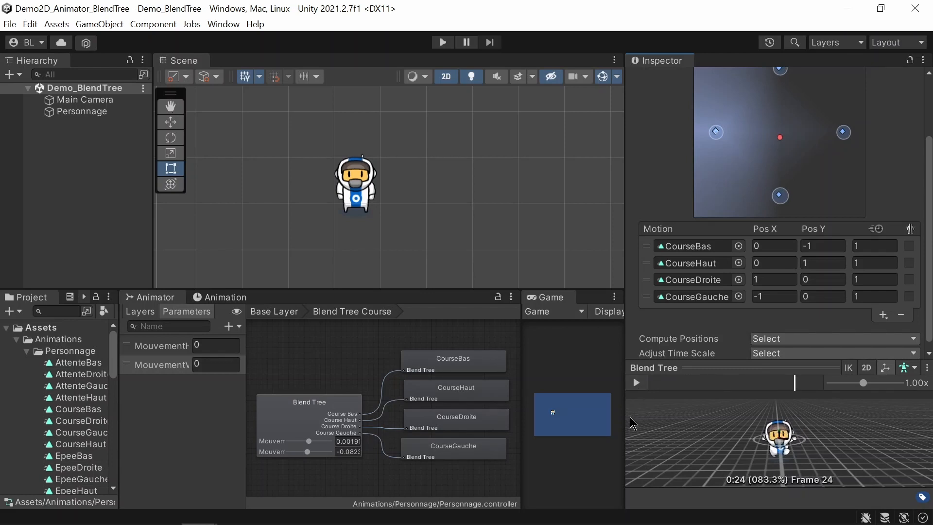
Step: Reset both movement parameter values on the Course Blend Tree node to 0
{"action": "left_click", "coordinate": [347, 442]}
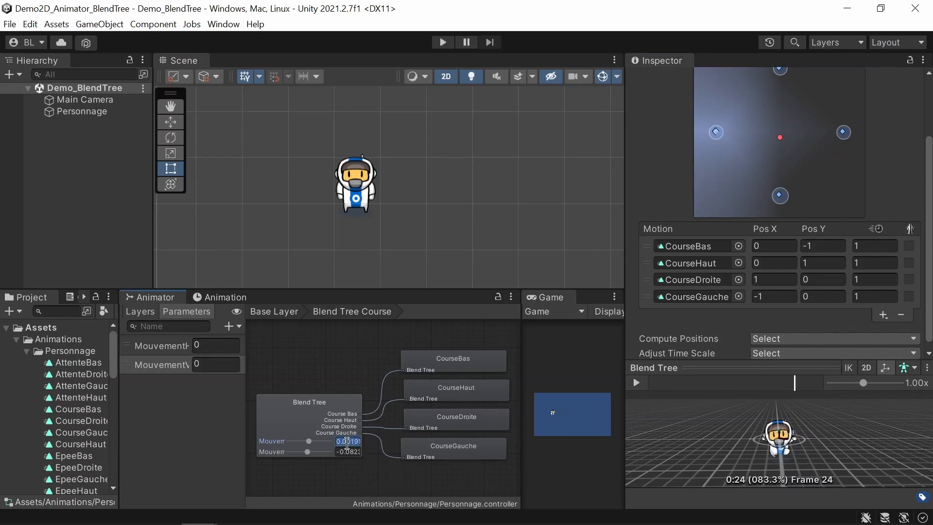
{"action": "type", "text": "0"}
{"action": "key", "text": "Return"}
{"action": "left_click", "coordinate": [355, 449]}
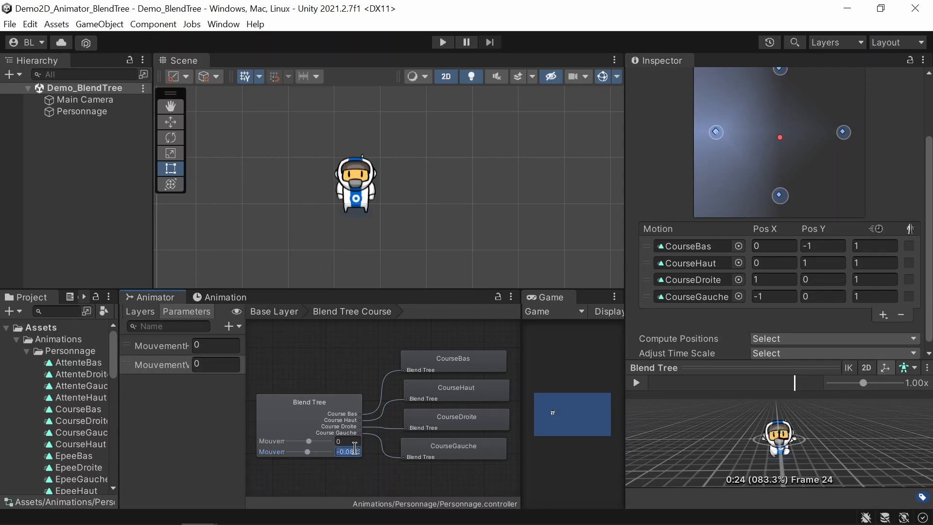
{"action": "type", "text": "0"}
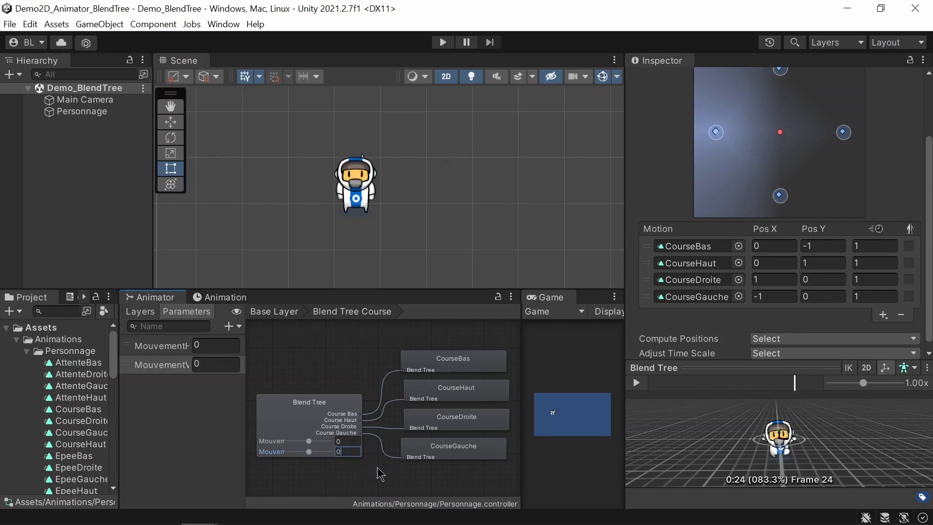
Step: Return to the Base Layer and align the Blend Tree Course state closely beneath Blend Tree Marche
{"action": "left_click", "coordinate": [272, 312]}
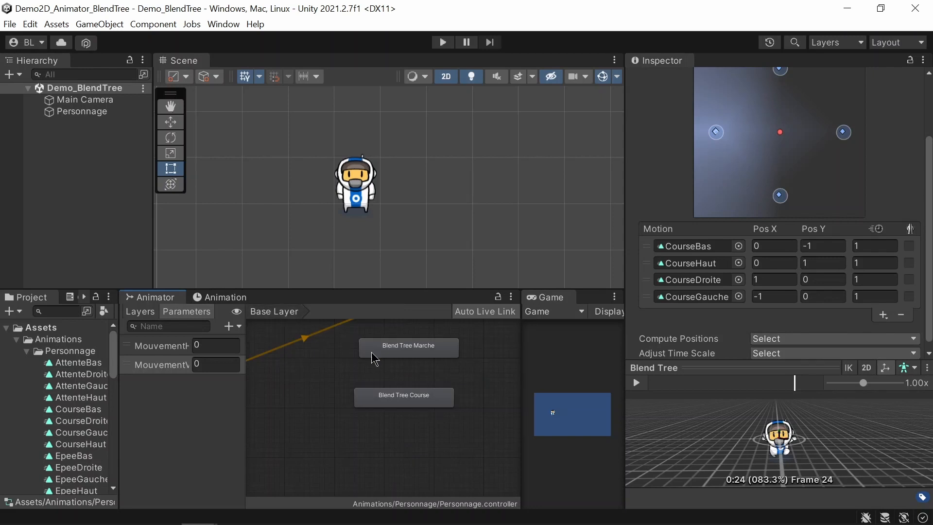
{"action": "scroll", "coordinate": [411, 420], "scroll_direction": "down", "scroll_amount": 3}
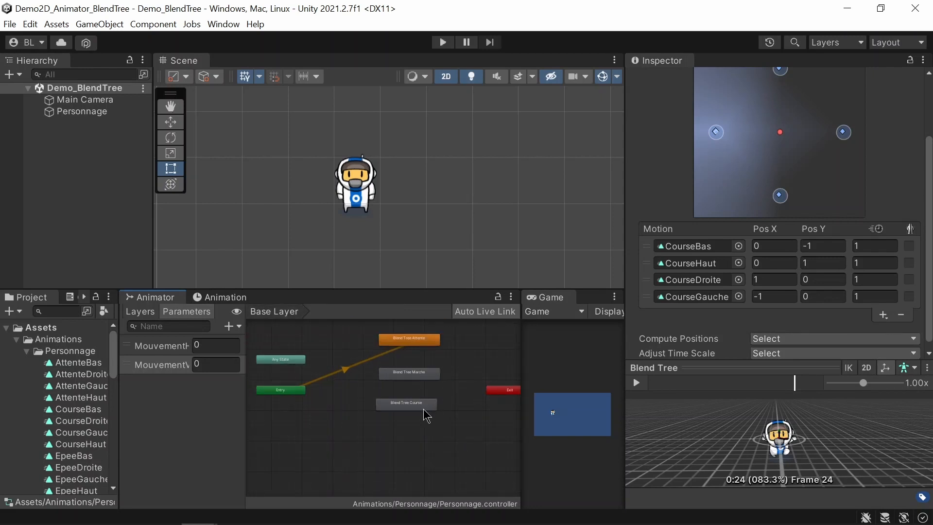
{"action": "scroll", "coordinate": [79, 462], "scroll_direction": "down", "scroll_amount": 5}
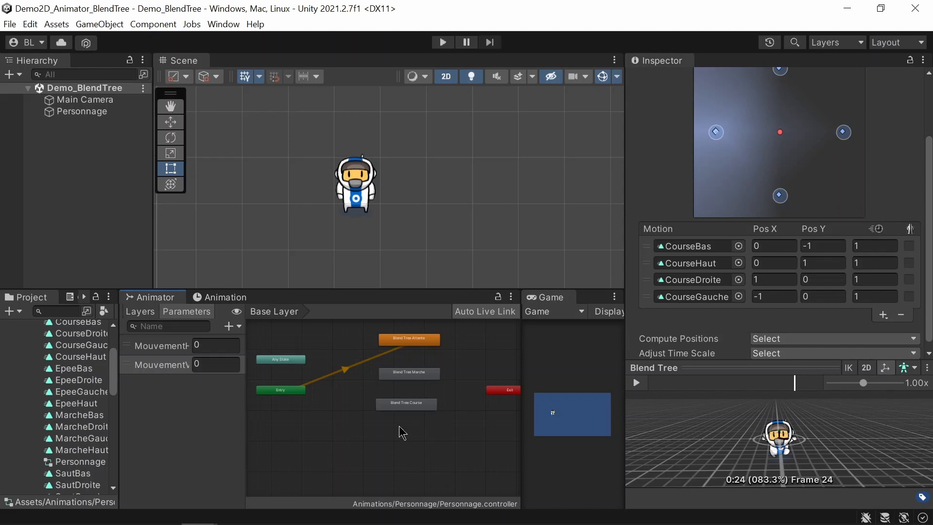
{"action": "left_click_drag", "start_coordinate": [403, 408], "coordinate": [407, 399]}
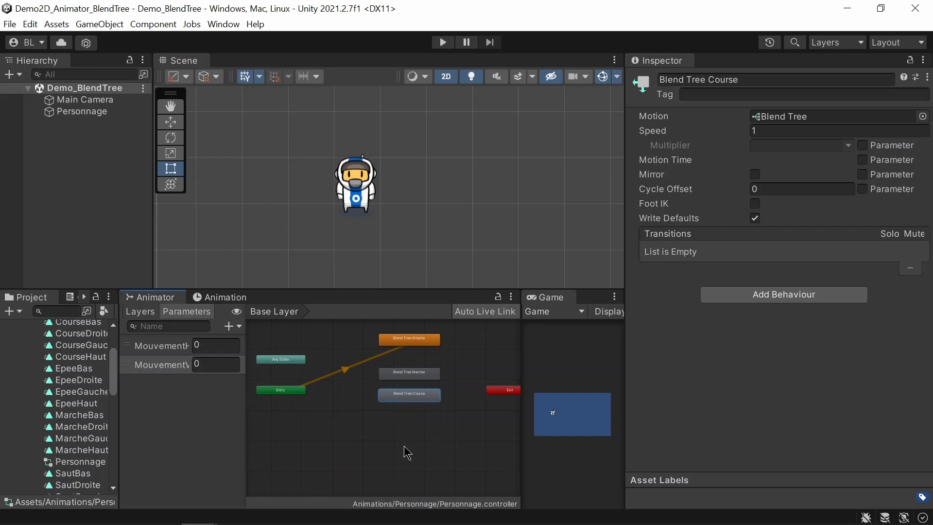
Step: Copy the Blend Tree Course state, paste it and place the duplicate beneath the original
{"action": "right_click", "coordinate": [427, 398]}
{"action": "left_click", "coordinate": [450, 439]}
{"action": "key", "text": "ctrl+v"}
{"action": "left_click_drag", "start_coordinate": [265, 360], "coordinate": [401, 428]}
{"action": "scroll", "coordinate": [409, 427], "scroll_direction": "up", "scroll_amount": 5}
Step: Rename the duplicated state as Blend Tree Epee
{"action": "left_click", "coordinate": [769, 77]}
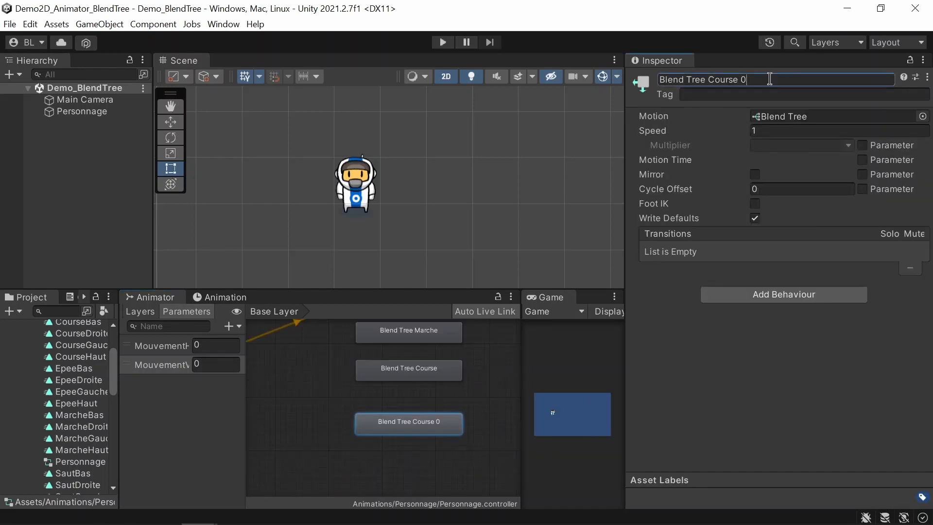
{"action": "key", "text": "BackSpace"}
{"action": "key", "text": "BackSpace"}
{"action": "key", "text": "BackSpace"}
{"action": "key", "text": "BackSpace"}
{"action": "key", "text": "BackSpace"}
{"action": "key", "text": "BackSpace"}
{"action": "key", "text": "BackSpace"}
{"action": "key", "text": "BackSpace"}
{"action": "type", "text": "Epee"}
Step: Open the Blend Tree Epee state and replace its Course motions with the matching EpeeBas, EpeeHaut and EpeeGauche clips
{"action": "double_click", "coordinate": [419, 425]}
{"action": "left_click", "coordinate": [326, 413]}
{"action": "scroll", "coordinate": [751, 292], "scroll_direction": "down", "scroll_amount": 3}
{"action": "left_click", "coordinate": [741, 285]}
{"action": "double_click", "coordinate": [740, 417]}
{"action": "left_click", "coordinate": [741, 302]}
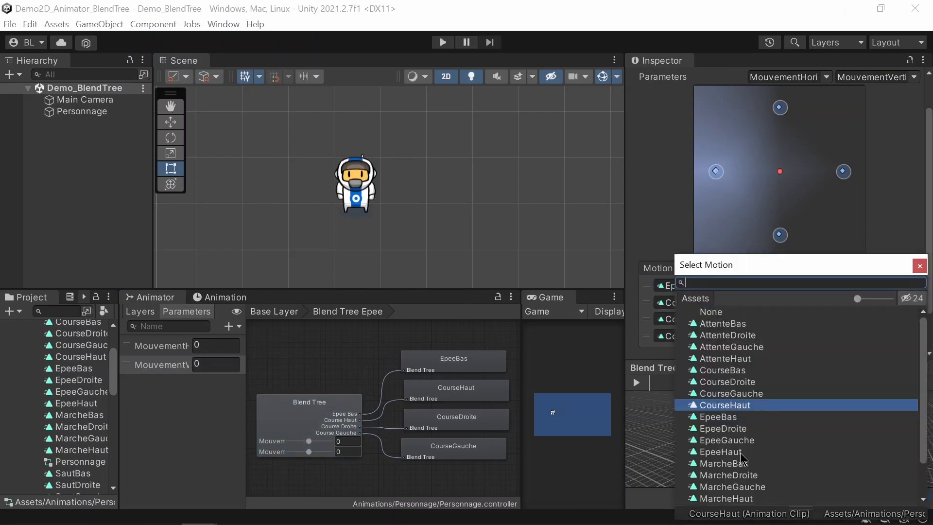
{"action": "double_click", "coordinate": [739, 452]}
{"action": "double_click", "coordinate": [753, 441]}
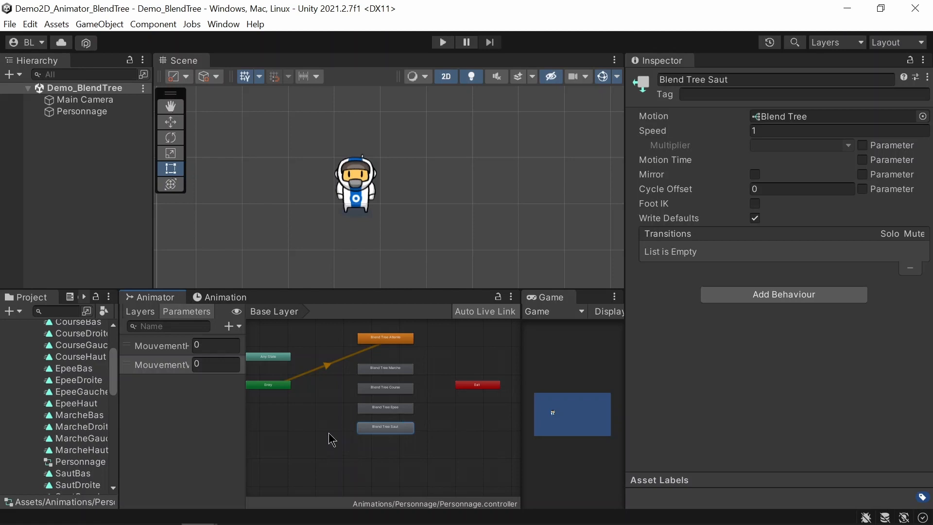
{"action": "scroll", "coordinate": [327, 434], "scroll_direction": "down", "scroll_amount": 2}
{"action": "scroll", "coordinate": [376, 449], "scroll_direction": "up", "scroll_amount": 2}
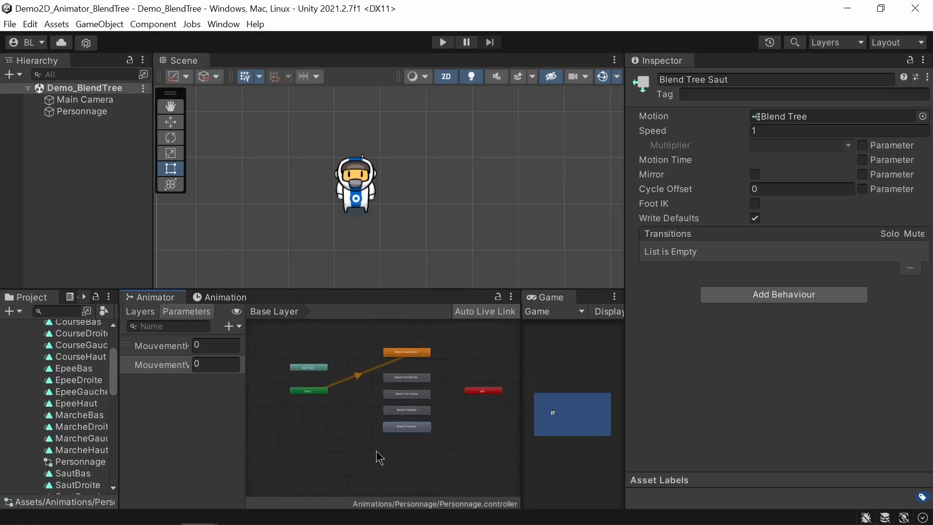
{"action": "scroll", "coordinate": [392, 467], "scroll_direction": "up", "scroll_amount": 1}
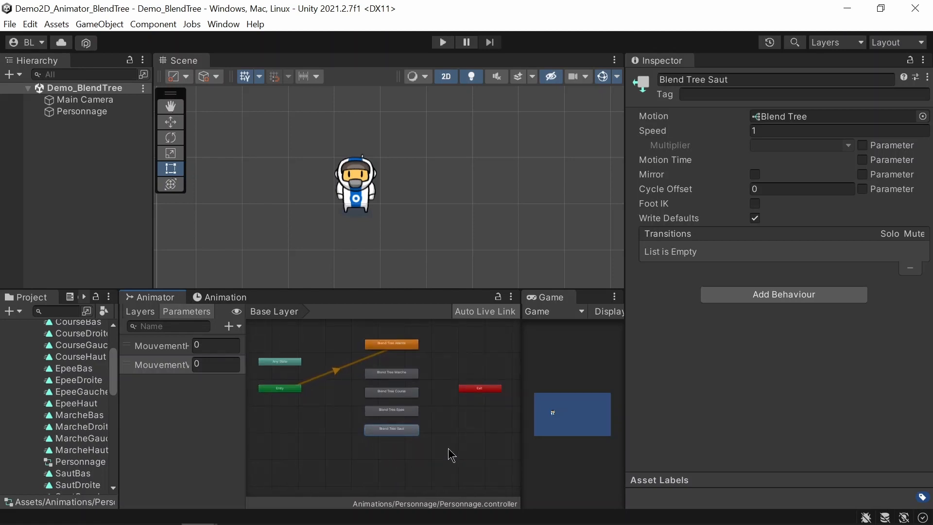